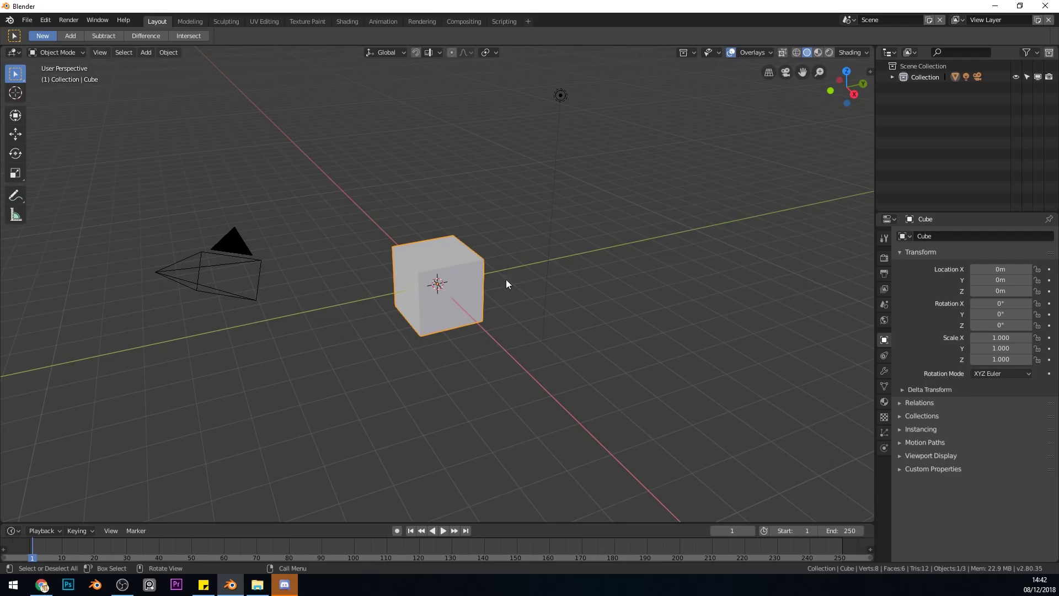
- Merge all the cube's vertices into one vertex at the centre and view from the front
{"action": "key", "text": "Tab"}
{"action": "key", "text": "m"}
{"action": "left_click", "coordinate": [488, 282]}
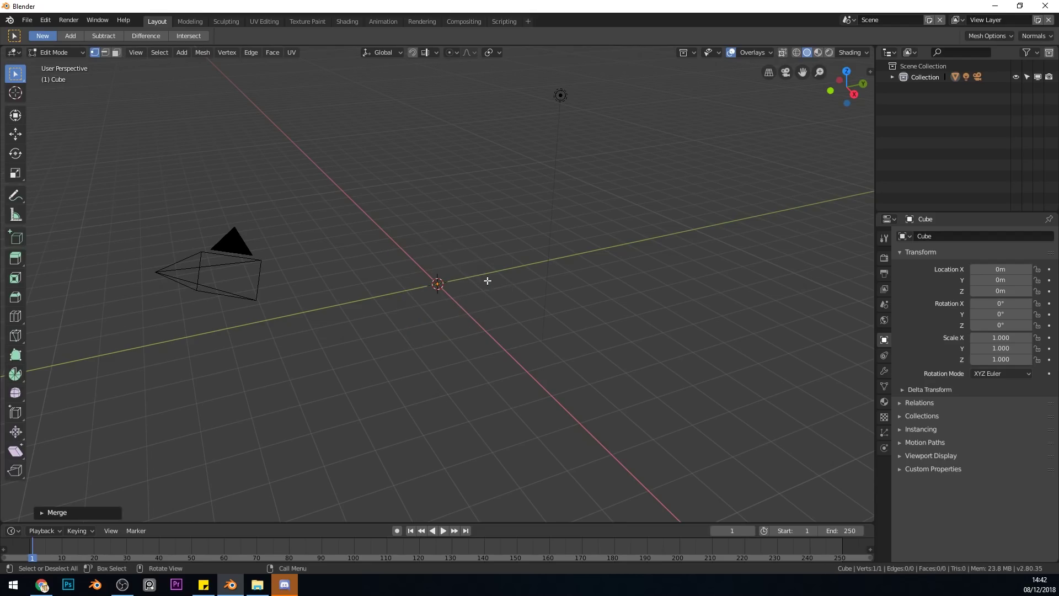
{"action": "key", "text": "KP_1"}
- Extrude the vertex upward into a stem, then out left and right into a crossbar
{"action": "key", "text": "e"}
{"action": "left_click", "coordinate": [456, 212]}
{"action": "key", "text": "e"}
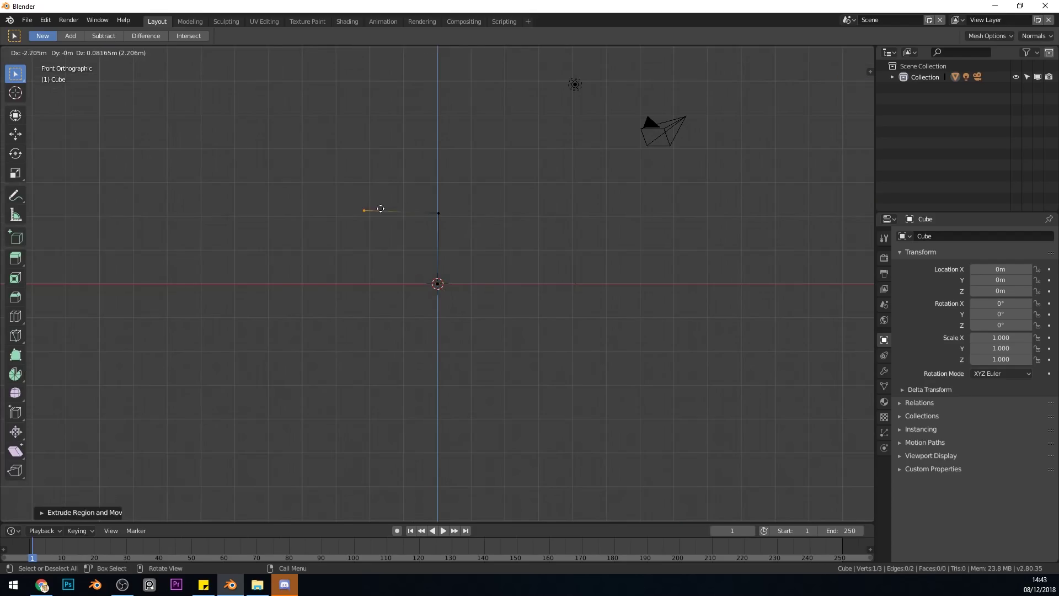
{"action": "left_click", "coordinate": [379, 211]}
{"action": "left_click", "coordinate": [437, 212]}
{"action": "key", "text": "e"}
{"action": "left_click", "coordinate": [497, 213]}
{"action": "key", "text": "e"}
{"action": "left_click", "coordinate": [550, 212]}
{"action": "left_click", "coordinate": [461, 215], "text": "shift"}
- Extrude four finger branches upward from the crossbar vertices and raise them higher
{"action": "key", "text": "e"}
{"action": "left_click", "coordinate": [462, 150]}
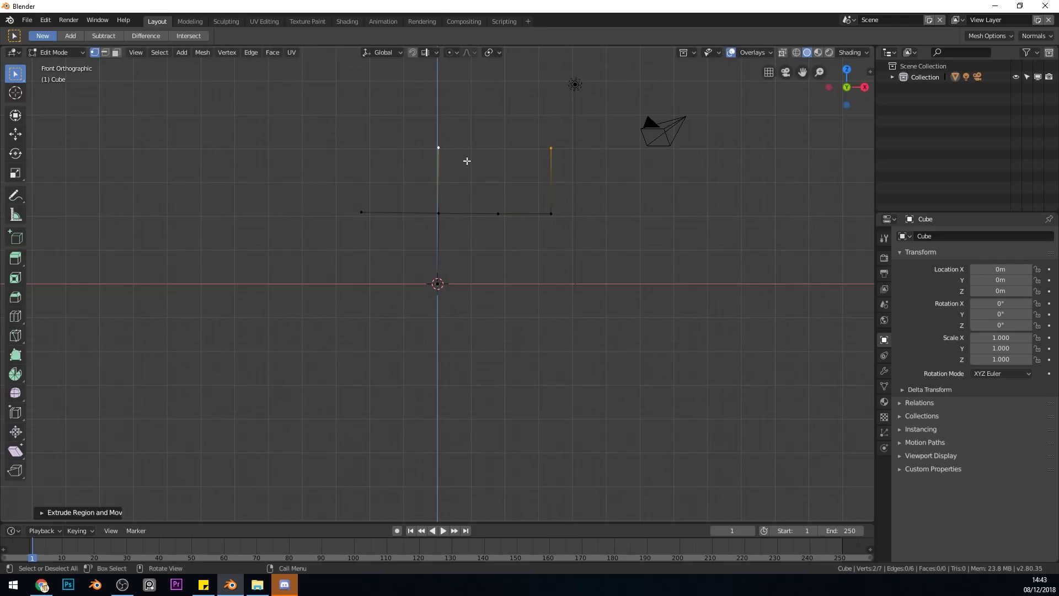
{"action": "left_click", "coordinate": [492, 211]}
{"action": "left_click", "coordinate": [376, 210], "text": "shift"}
{"action": "key", "text": "e"}
{"action": "left_click", "coordinate": [381, 136]}
{"action": "left_click", "coordinate": [439, 146], "text": "shift"}
{"action": "left_click", "coordinate": [551, 146], "text": "shift"}
{"action": "key", "text": "e"}
{"action": "left_click", "coordinate": [548, 71]}
{"action": "middle_click_drag", "start_coordinate": [541, 129], "coordinate": [538, 276], "text": "shift"}
- Extrude a stem down from the origin vertex and frame the whole skeleton
{"action": "key", "text": "e"}
{"action": "left_click", "coordinate": [539, 171]}
{"action": "left_click", "coordinate": [436, 431]}
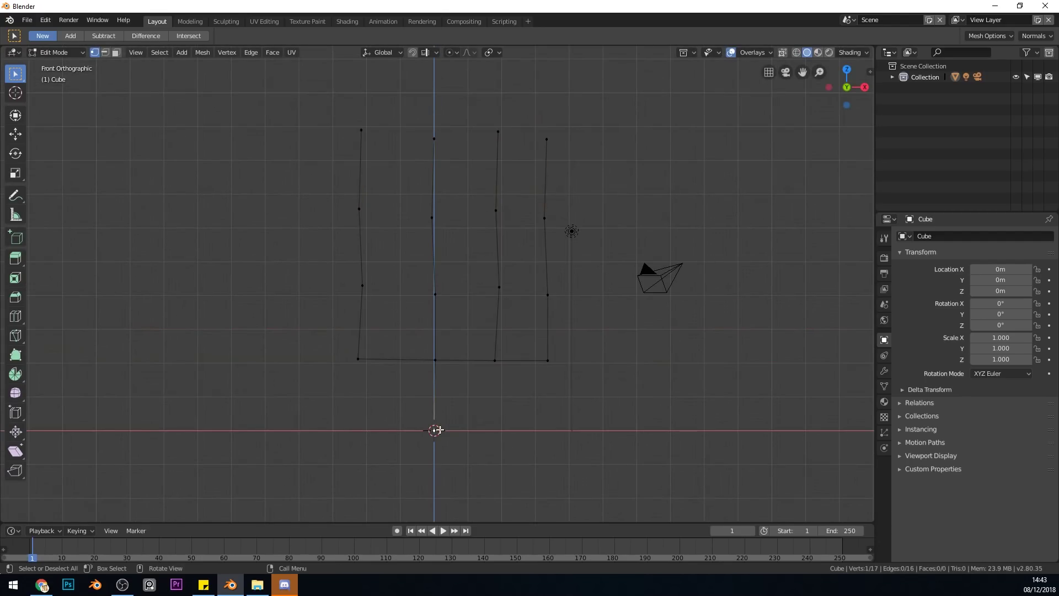
{"action": "key", "text": "e"}
{"action": "left_click", "coordinate": [435, 514]}
{"action": "middle_click_drag", "start_coordinate": [481, 437], "coordinate": [446, 341], "text": "shift"}
{"action": "scroll", "coordinate": [515, 330], "scroll_direction": "down", "scroll_amount": 1}
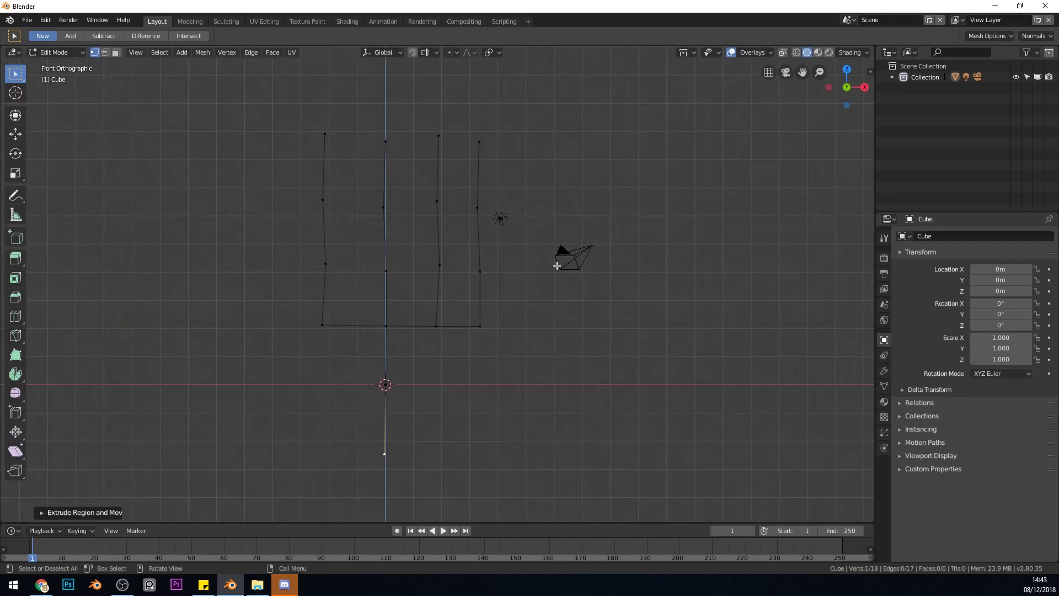
- Add a Skin modifier and a Subdivision Surface modifier to the skeleton
{"action": "left_click", "coordinate": [884, 371]}
{"action": "left_click", "coordinate": [974, 237]}
{"action": "left_click", "coordinate": [839, 394]}
{"action": "left_click", "coordinate": [973, 237]}
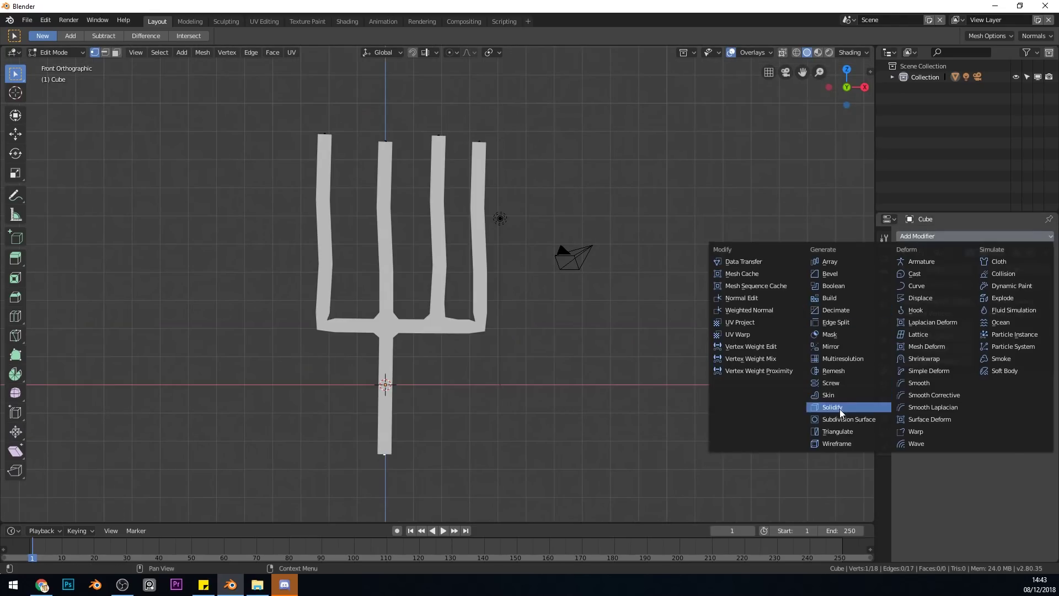
{"action": "left_click", "coordinate": [849, 420]}
- In wireframe, select the crossbar and stem vertices and enlarge their skin with Ctrl+A
{"action": "key", "text": "z"}
{"action": "left_click", "coordinate": [290, 318]}
{"action": "left_click_drag", "start_coordinate": [276, 296], "coordinate": [595, 463]}
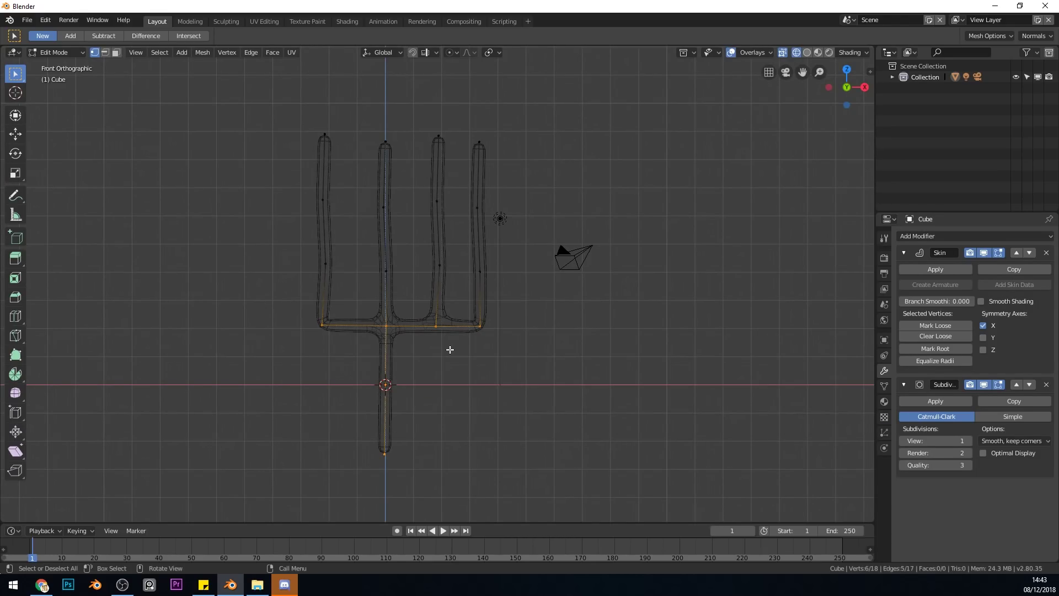
{"action": "key", "text": "ctrl+a"}
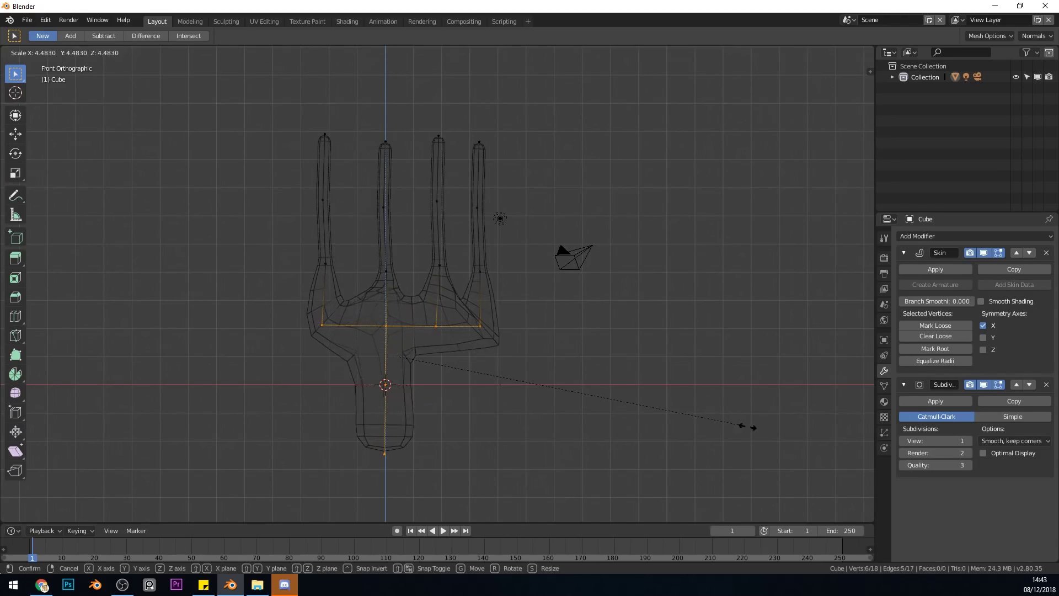
- Confirm the thicker palm and wrist, then return to solid shading and orbit around the fingers
{"action": "left_click", "coordinate": [839, 444]}
{"action": "key", "text": "z"}
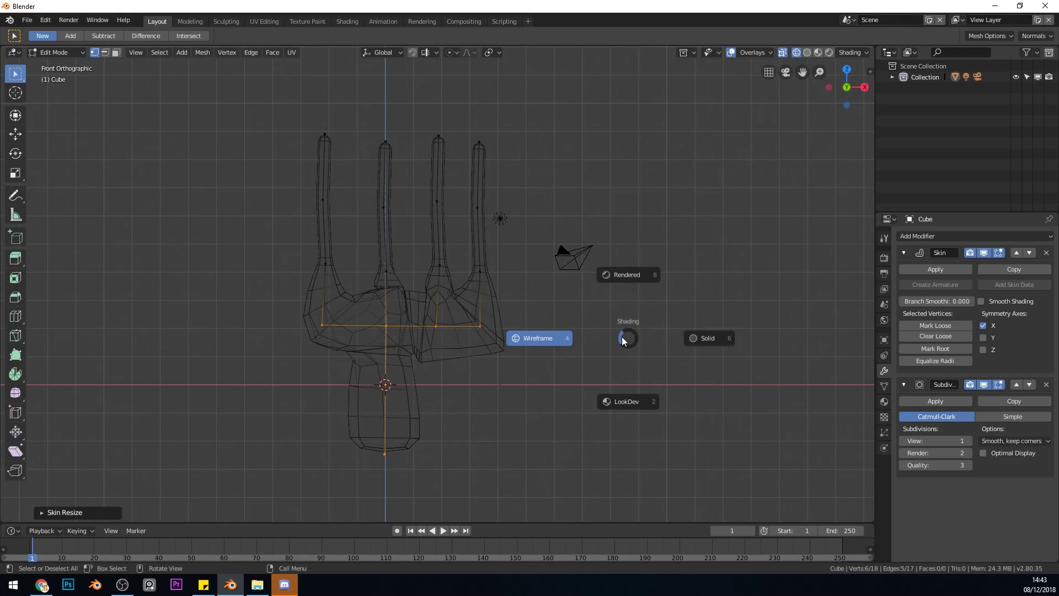
{"action": "left_click", "coordinate": [706, 340]}
{"action": "mouse_move", "coordinate": [706, 340]}
{"action": "middle_mouse_down"}
{"action": "mouse_move", "coordinate": [401, 381]}
{"action": "mouse_move", "coordinate": [274, 348]}
{"action": "middle_mouse_up"}
{"action": "scroll", "coordinate": [472, 317], "scroll_direction": "up", "scroll_amount": 4}
{"action": "middle_click_drag", "start_coordinate": [473, 317], "coordinate": [425, 299]}
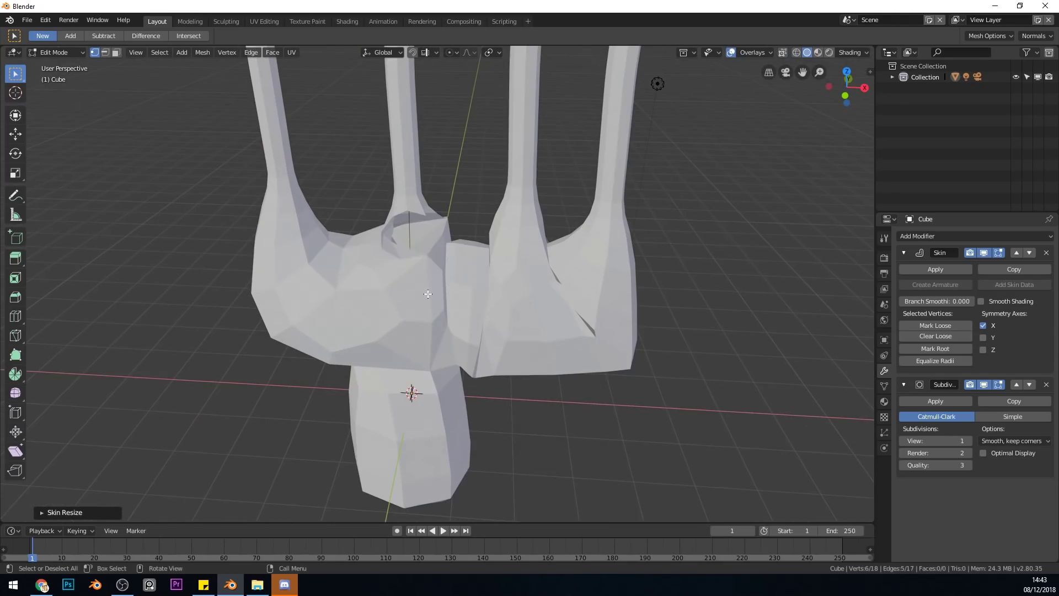
- Move a single skin vertex to a new position with G
{"action": "left_click", "coordinate": [425, 302]}
{"action": "key", "text": "g"}
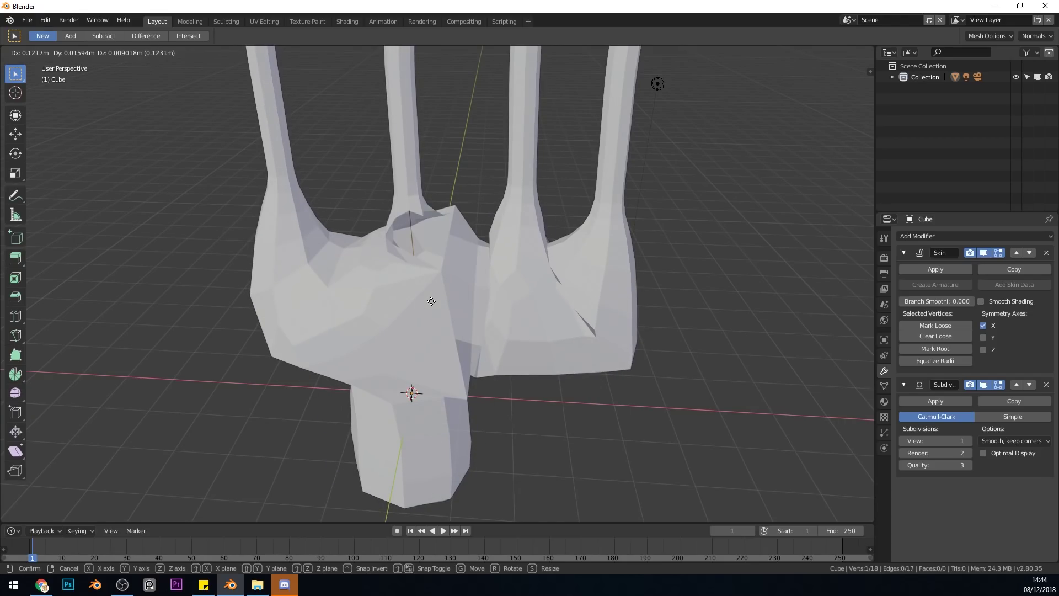
{"action": "left_click", "coordinate": [431, 301]}
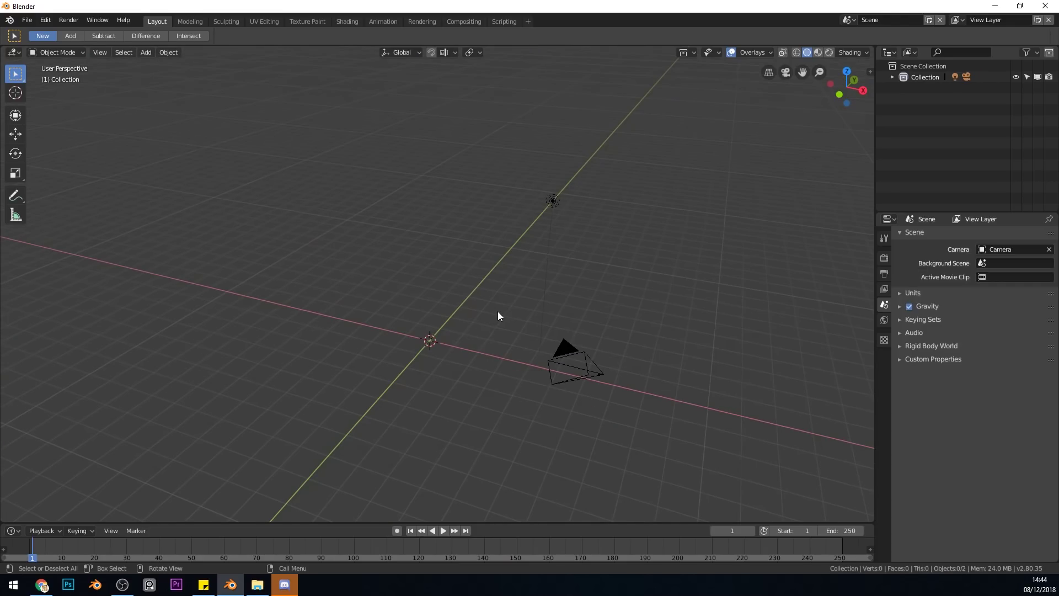
- Add a Metaball Ball to the scene via Shift+A
{"action": "key", "text": "shift+a"}
{"action": "mouse_move", "coordinate": [491, 310]}
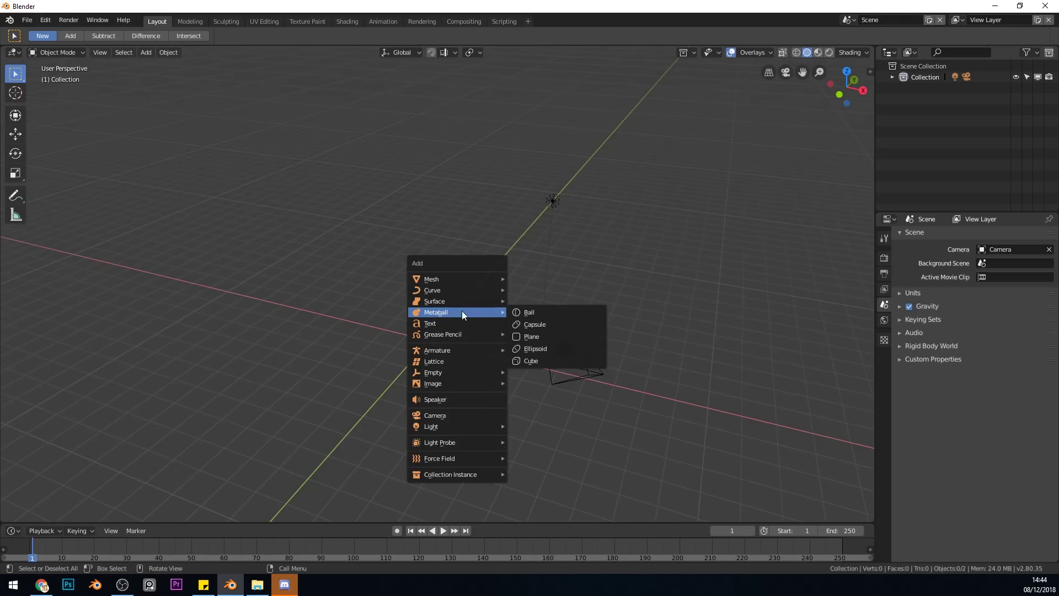
{"action": "left_click", "coordinate": [565, 313]}
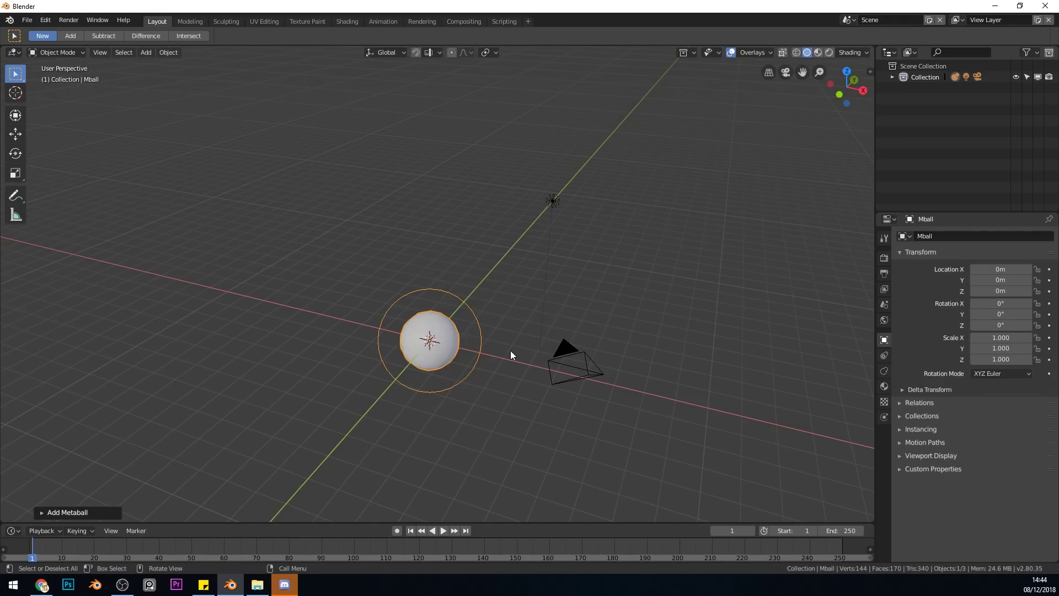
- Lower the metaball's Resolution View from 0.4m to 0.3m in Object Data properties
{"action": "left_click", "coordinate": [881, 370]}
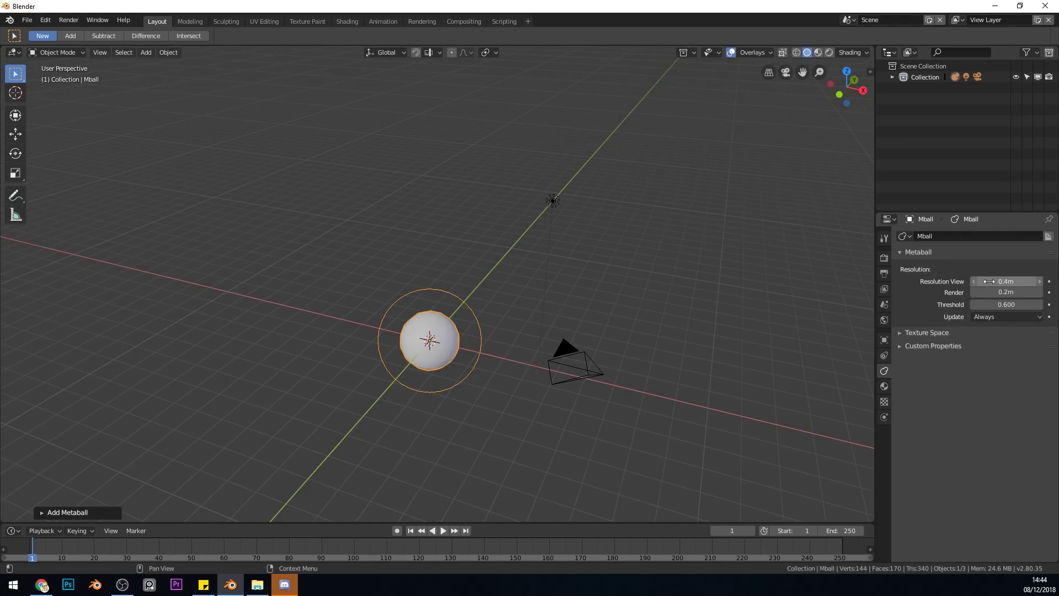
{"action": "left_click_drag", "start_coordinate": [989, 281], "coordinate": [975, 283]}
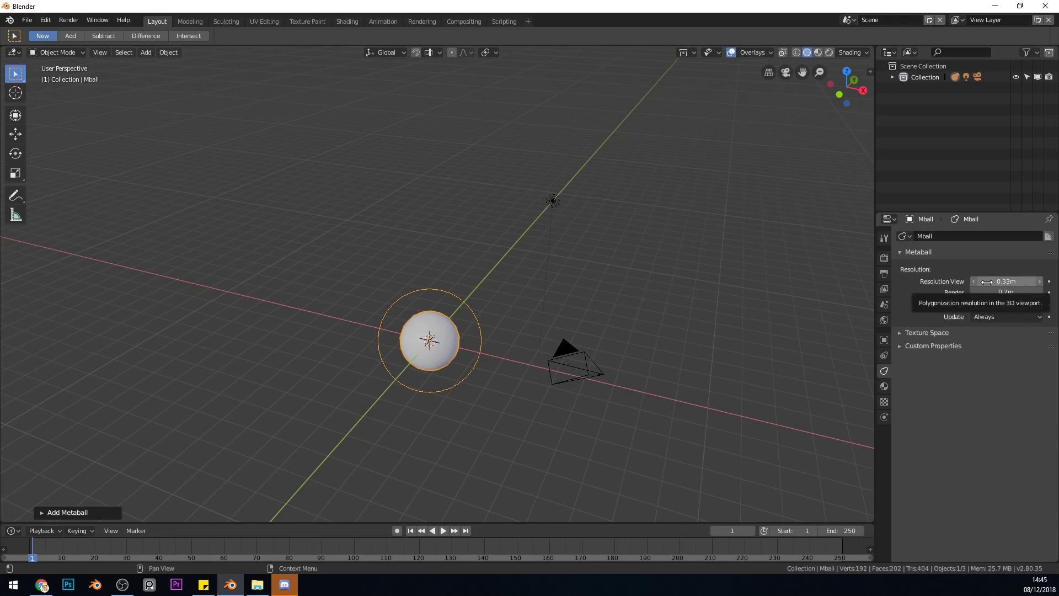
{"action": "left_click", "coordinate": [975, 282]}
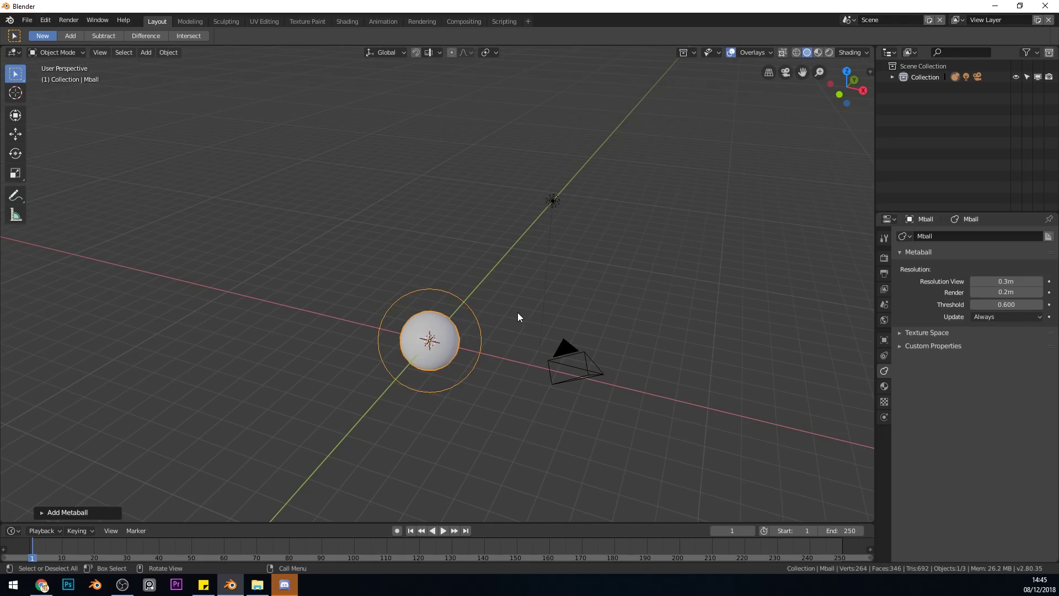
- From top view, duplicate the metaball twice up the chain, shrinking each copy
{"action": "key", "text": "KP_7"}
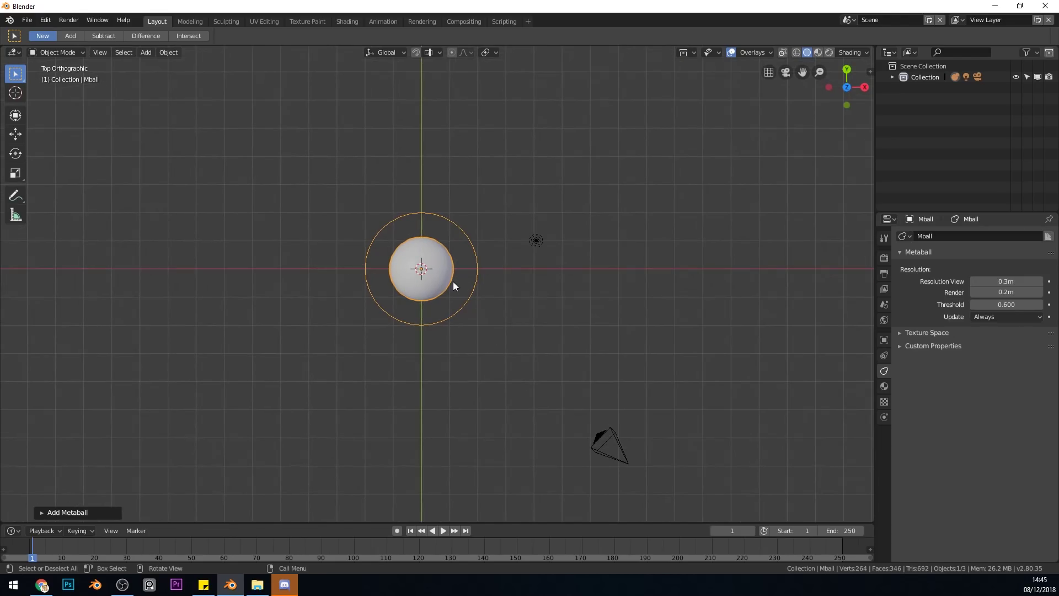
{"action": "key", "text": "shift+d"}
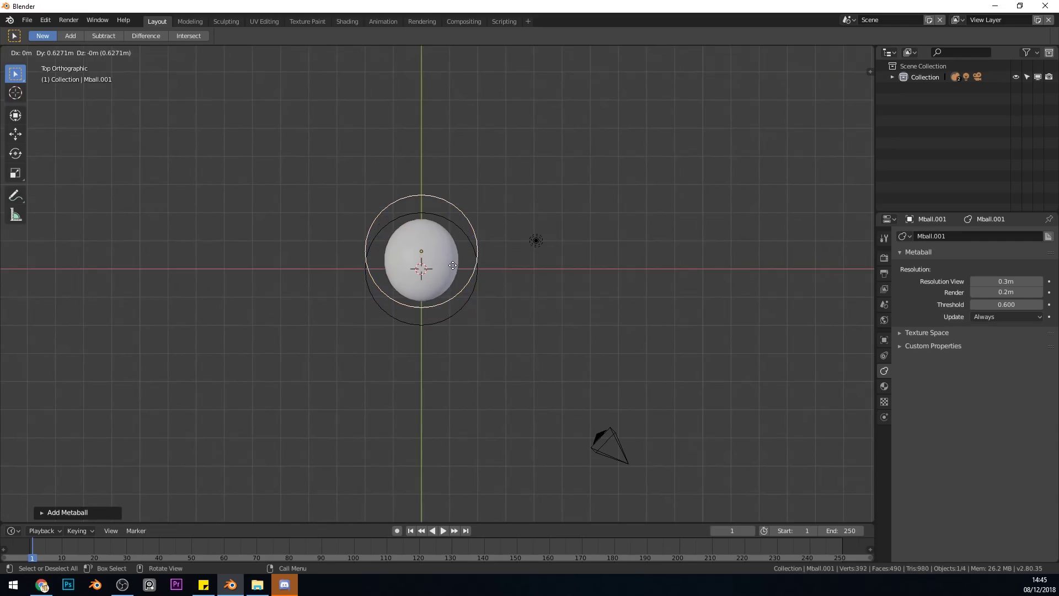
{"action": "left_click", "coordinate": [475, 213]}
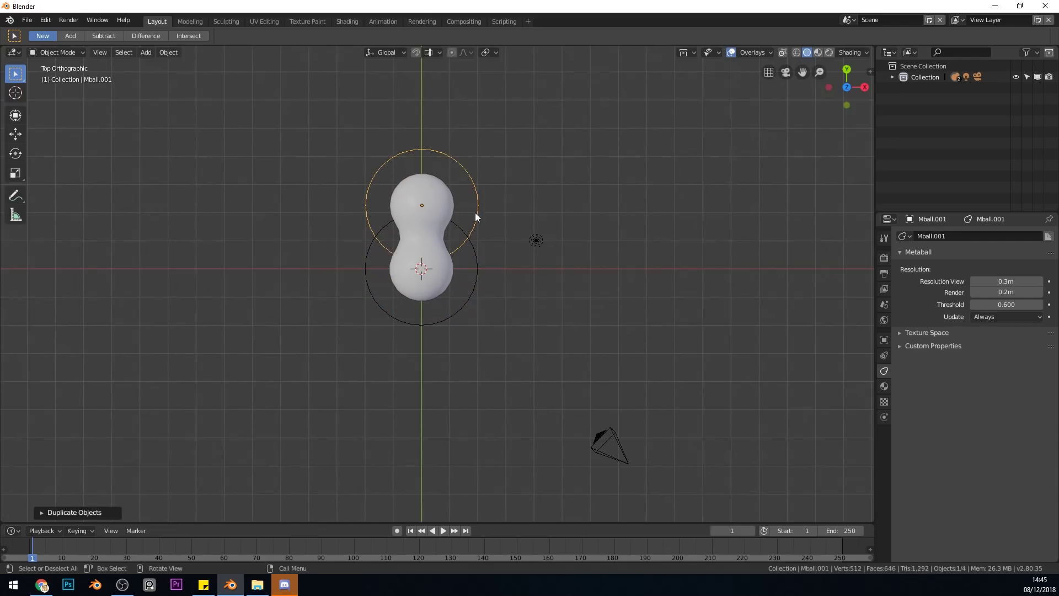
{"action": "key", "text": "s"}
{"action": "left_click", "coordinate": [495, 195]}
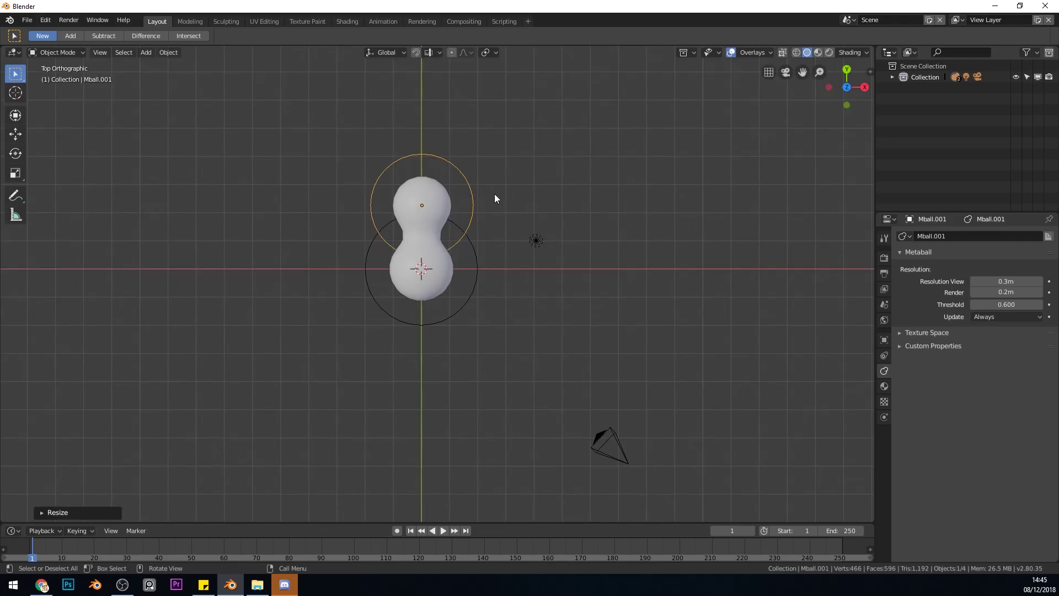
{"action": "key", "text": "shift+d"}
{"action": "left_click", "coordinate": [522, 140]}
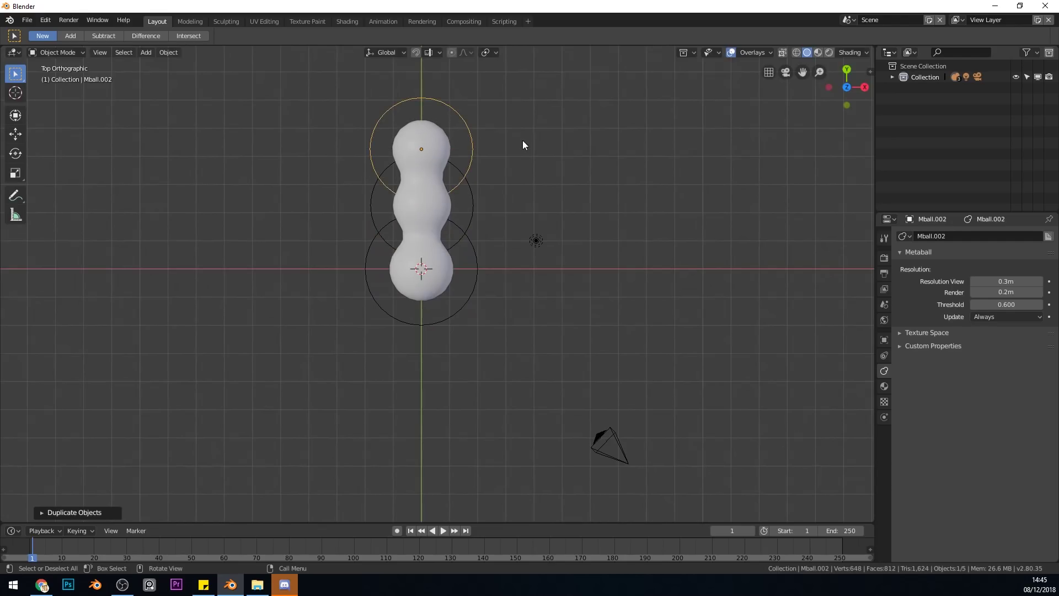
{"action": "key", "text": "s"}
{"action": "left_click", "coordinate": [496, 147]}
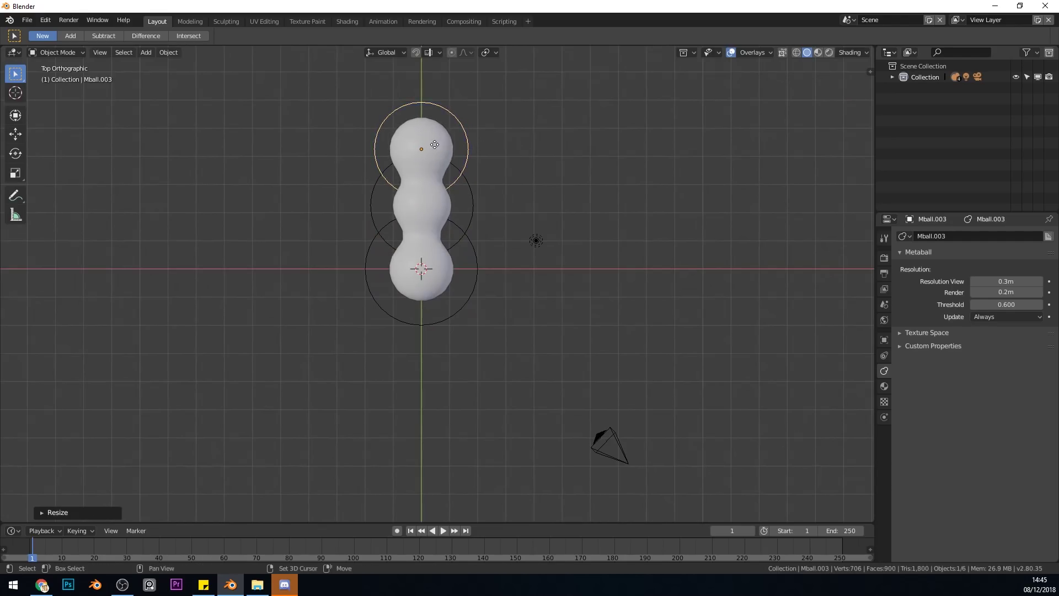
- Add a smaller fingertip ball at the top and another duplicate between the upper balls
{"action": "key", "text": "shift+d"}
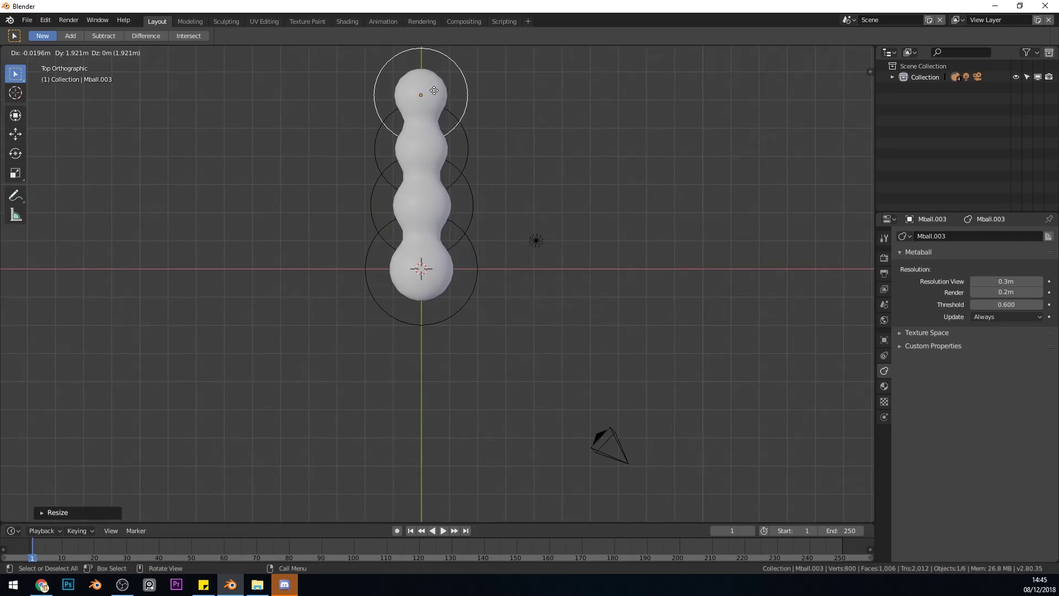
{"action": "left_click", "coordinate": [435, 89]}
{"action": "key", "text": "s"}
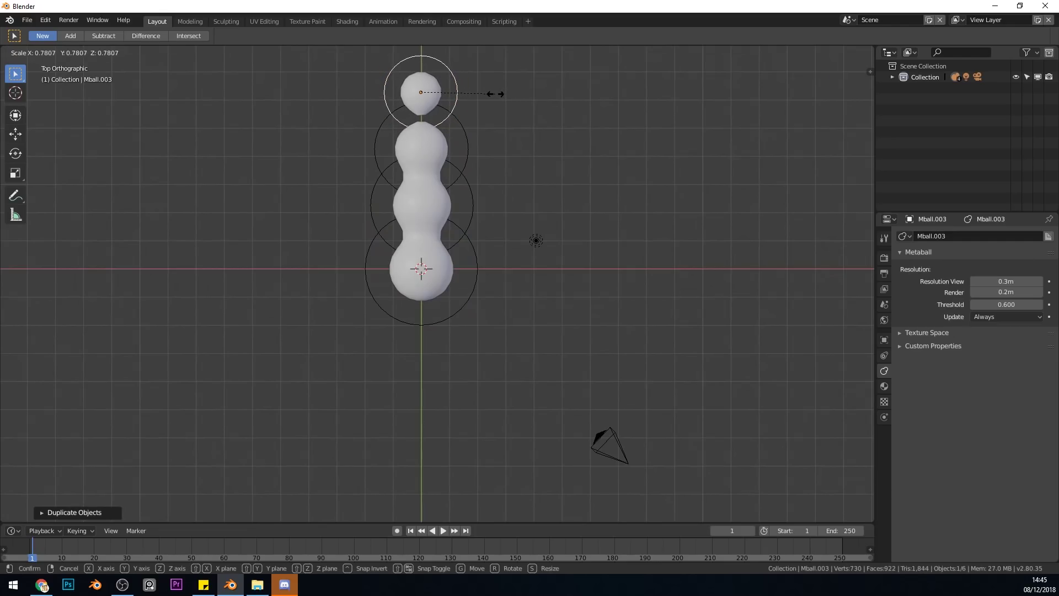
{"action": "left_click", "coordinate": [498, 94]}
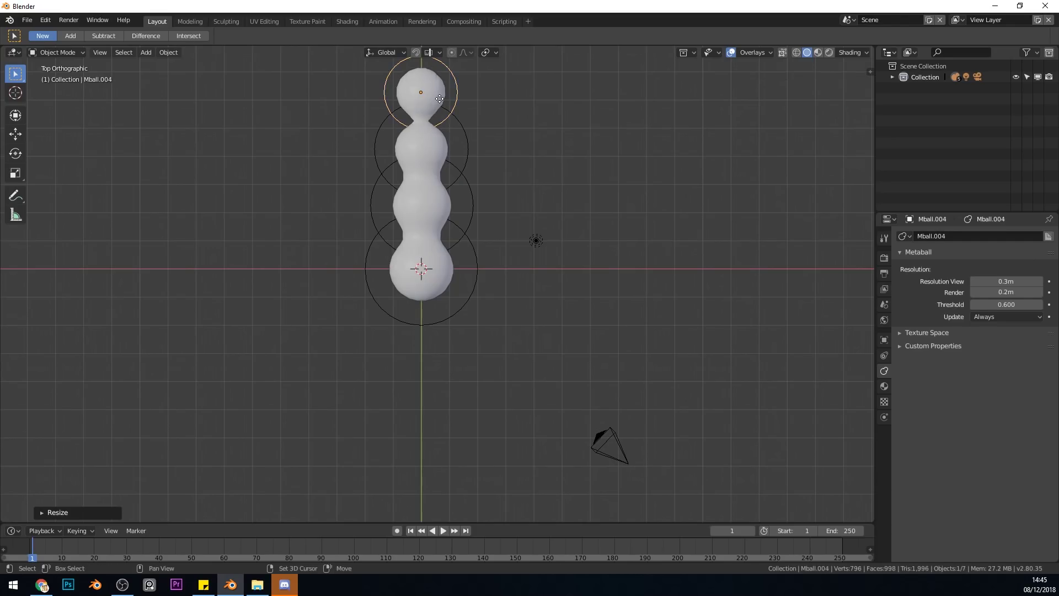
{"action": "key", "text": "shift+d"}
{"action": "left_click", "coordinate": [440, 125]}
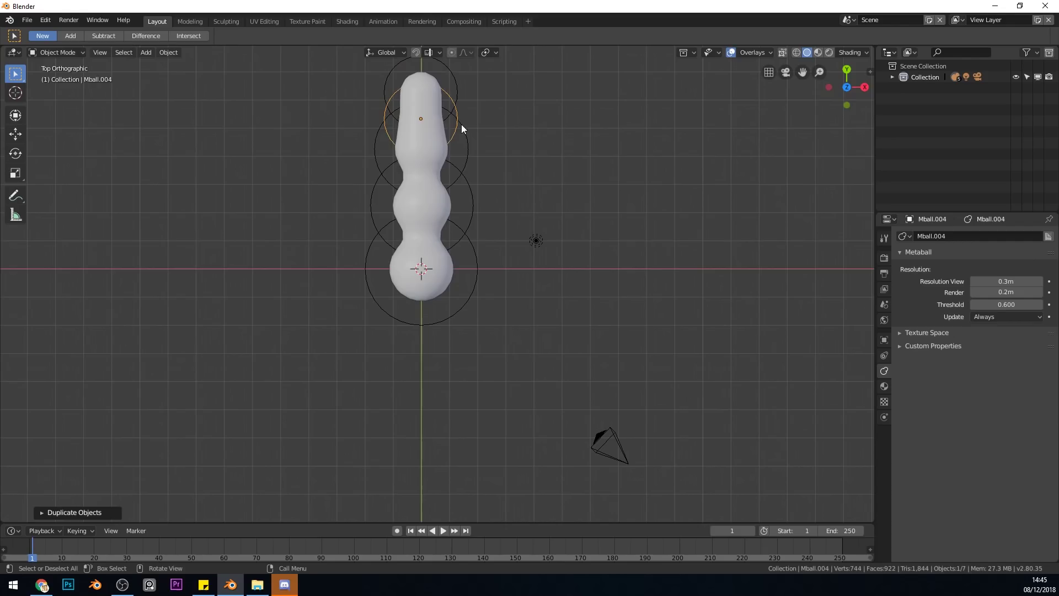
{"action": "right_click", "coordinate": [475, 117]}
{"action": "left_click", "coordinate": [473, 139]}
- Duplicate spheres further down the finger along Y, scaling the new copies smaller
{"action": "key", "text": "shift+d"}
{"action": "key", "text": "y"}
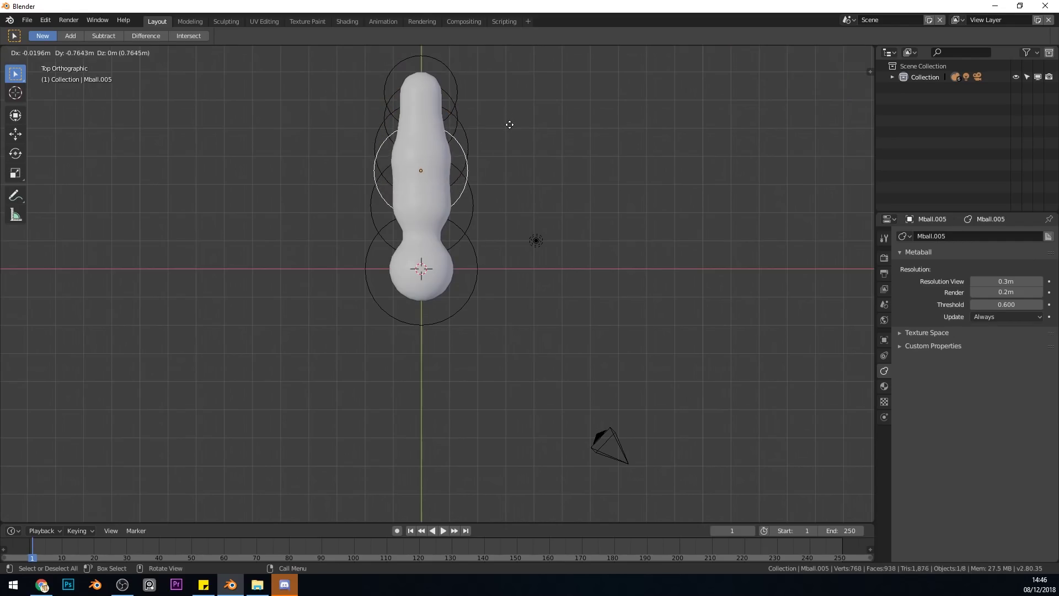
{"action": "left_click", "coordinate": [549, 124]}
{"action": "key", "text": "s"}
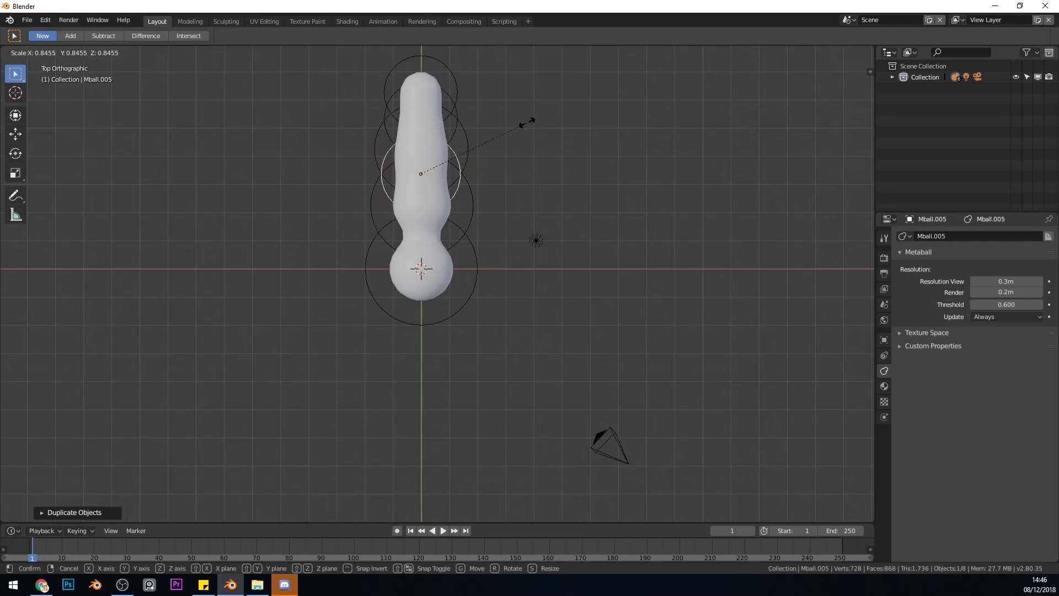
{"action": "left_click", "coordinate": [518, 123]}
{"action": "left_click", "coordinate": [473, 202]}
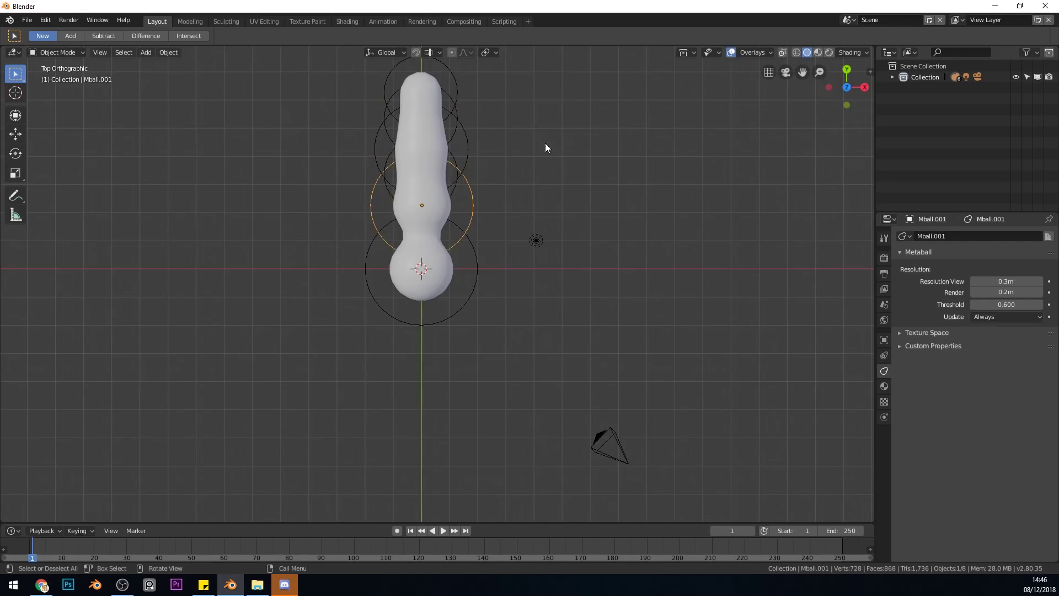
{"action": "key", "text": "shift+d"}
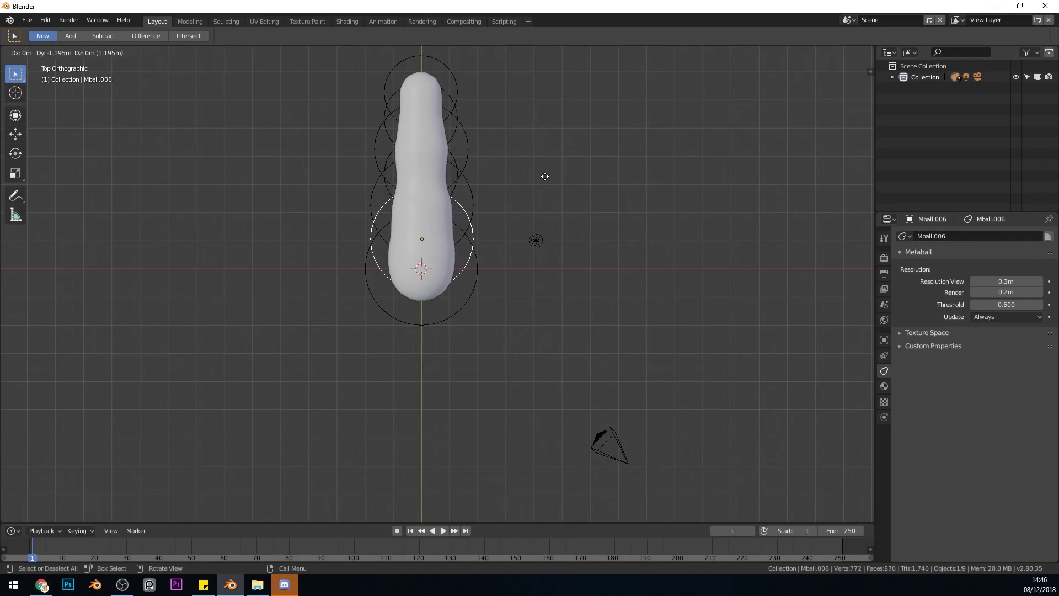
{"action": "left_click", "coordinate": [542, 176]}
- Shrink the newest sphere, then in Right view raise Mball.001 straight up along Z
{"action": "key", "text": "s"}
{"action": "left_click", "coordinate": [571, 173]}
{"action": "middle_click_drag", "start_coordinate": [571, 173], "coordinate": [425, 89]}
{"action": "left_click", "coordinate": [528, 315]}
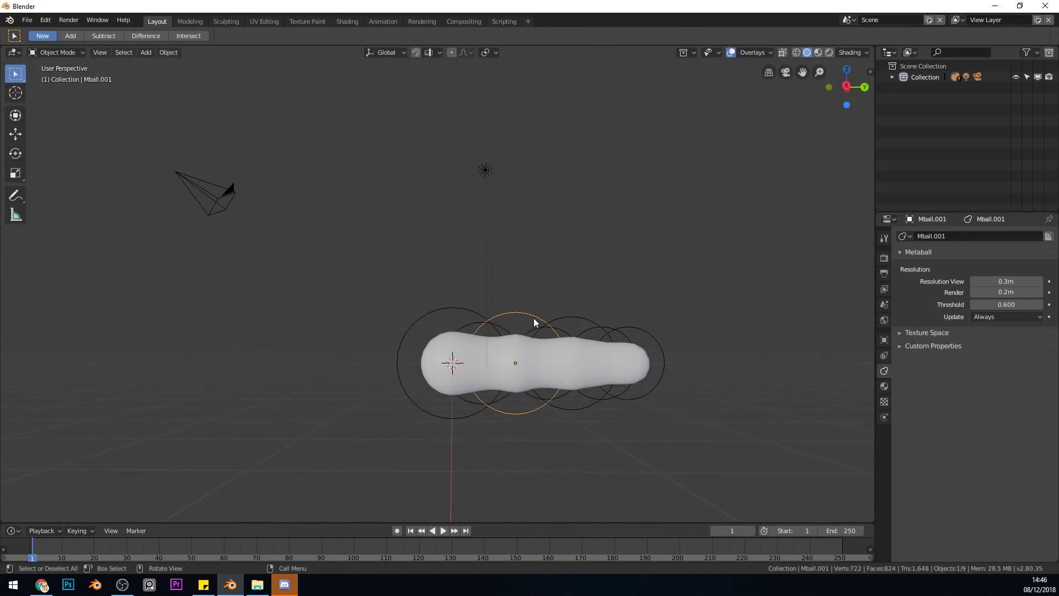
{"action": "key", "text": "KP_3"}
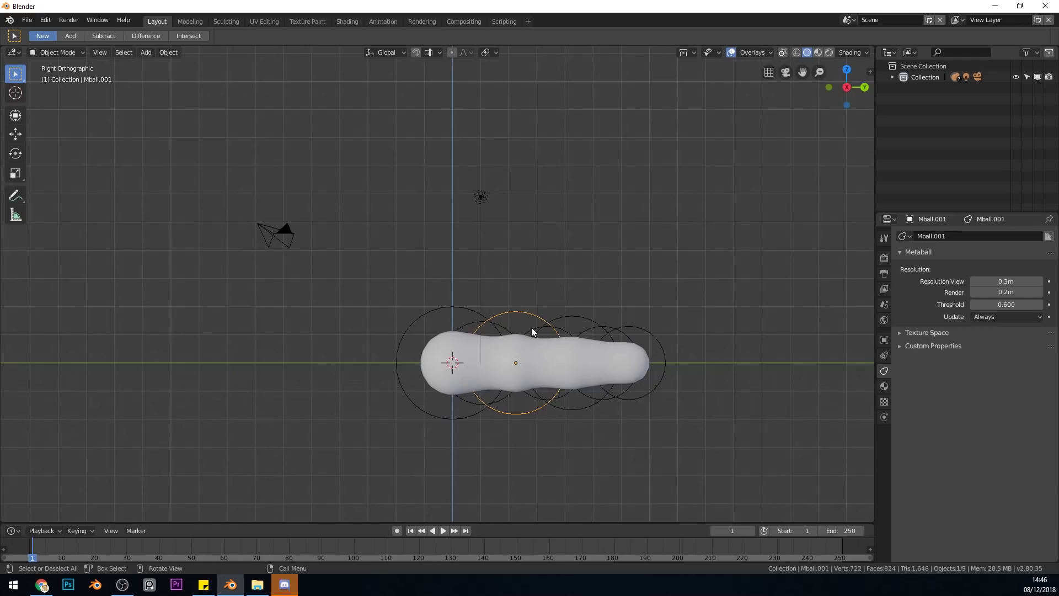
{"action": "key", "text": "g"}
{"action": "key", "text": "z"}
{"action": "left_click", "coordinate": [579, 348]}
- Lower the finger's end sphere and nudge Mball.004 slightly
{"action": "left_click", "coordinate": [634, 328]}
{"action": "key", "text": "g"}
{"action": "left_click", "coordinate": [641, 345]}
{"action": "left_click", "coordinate": [605, 327]}
{"action": "key", "text": "g"}
{"action": "left_click", "coordinate": [606, 335]}
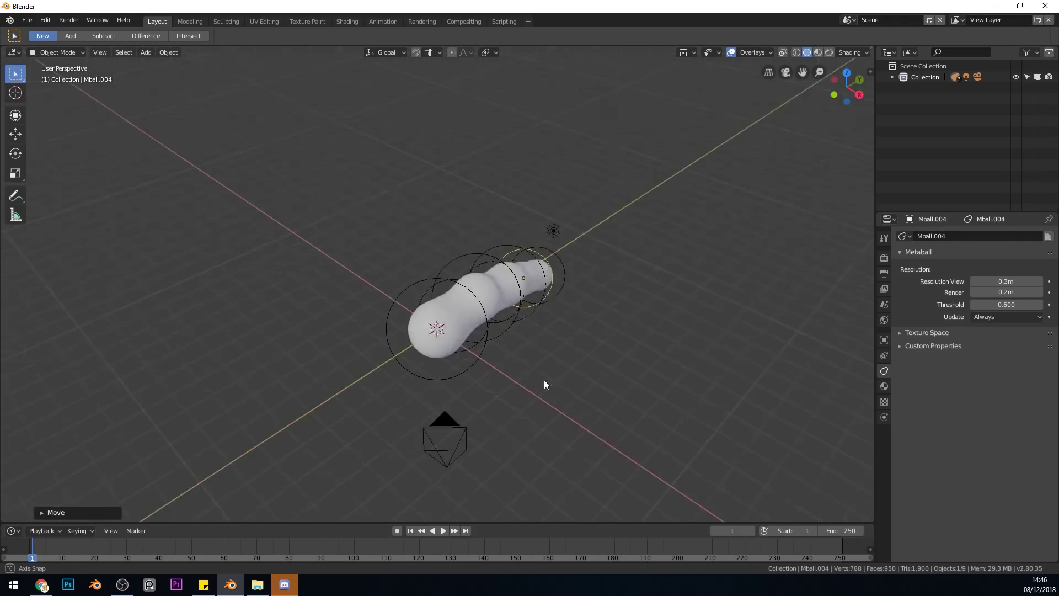
- Box-select all metaball spheres and convert them to a mesh via Object > Convert to
{"action": "middle_click_drag", "start_coordinate": [544, 380], "coordinate": [460, 346]}
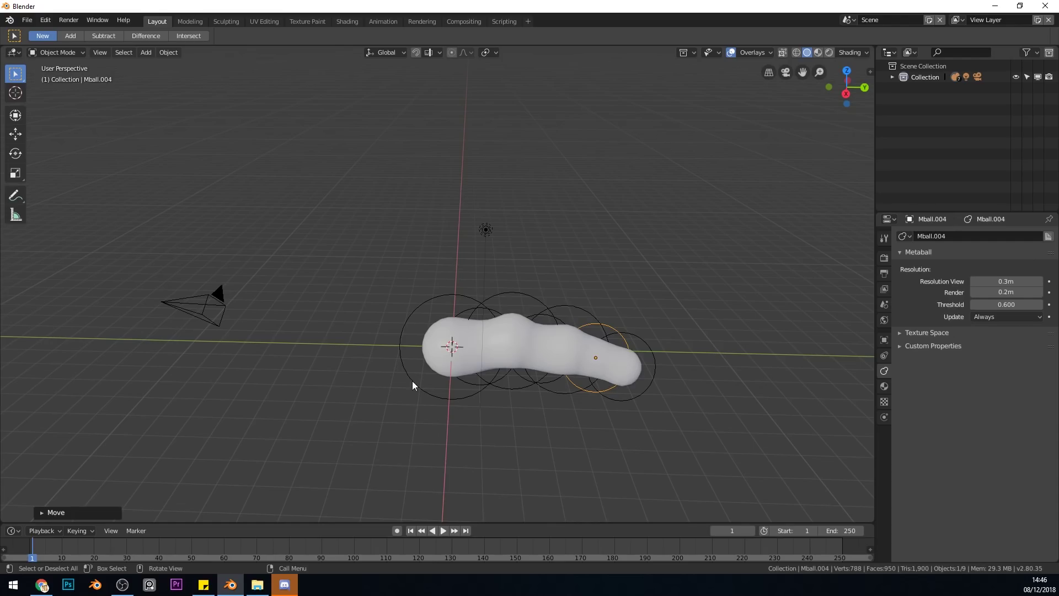
{"action": "middle_click_drag", "start_coordinate": [294, 257], "coordinate": [422, 301]}
{"action": "left_click_drag", "start_coordinate": [314, 123], "coordinate": [504, 410]}
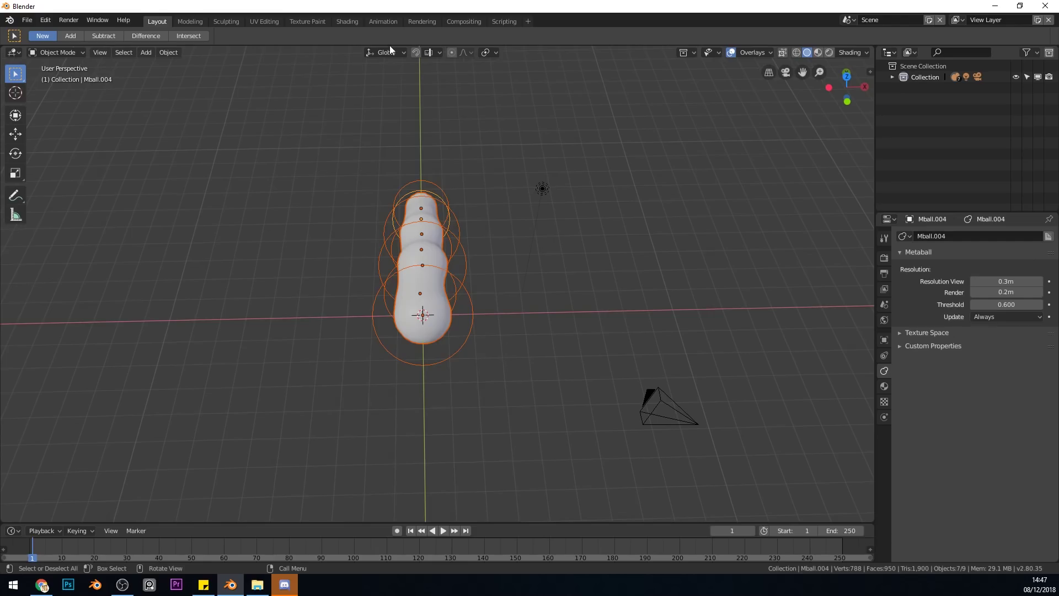
{"action": "left_click", "coordinate": [169, 52]}
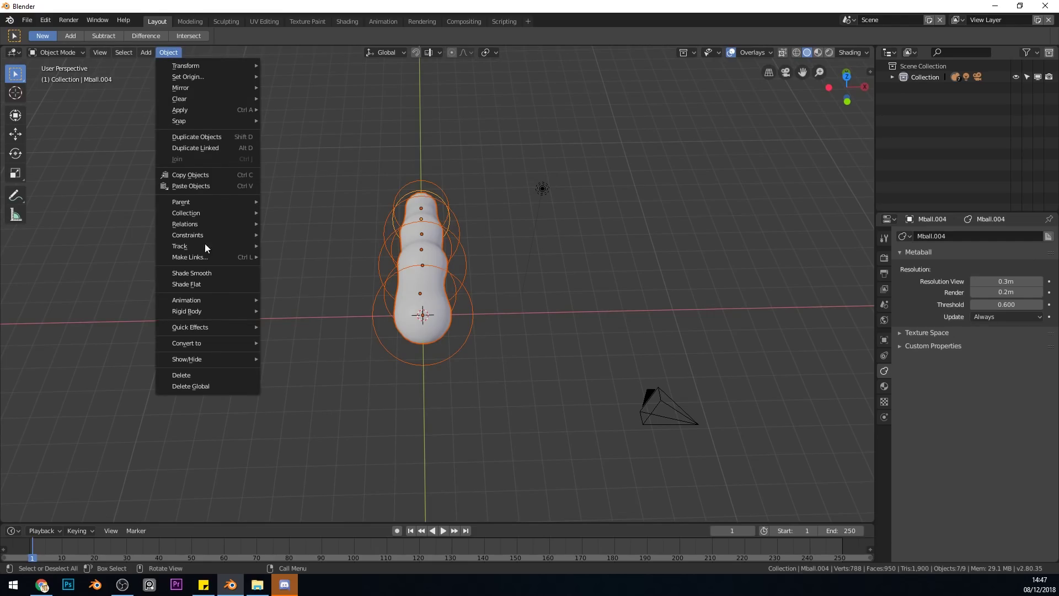
{"action": "mouse_move", "coordinate": [207, 344]}
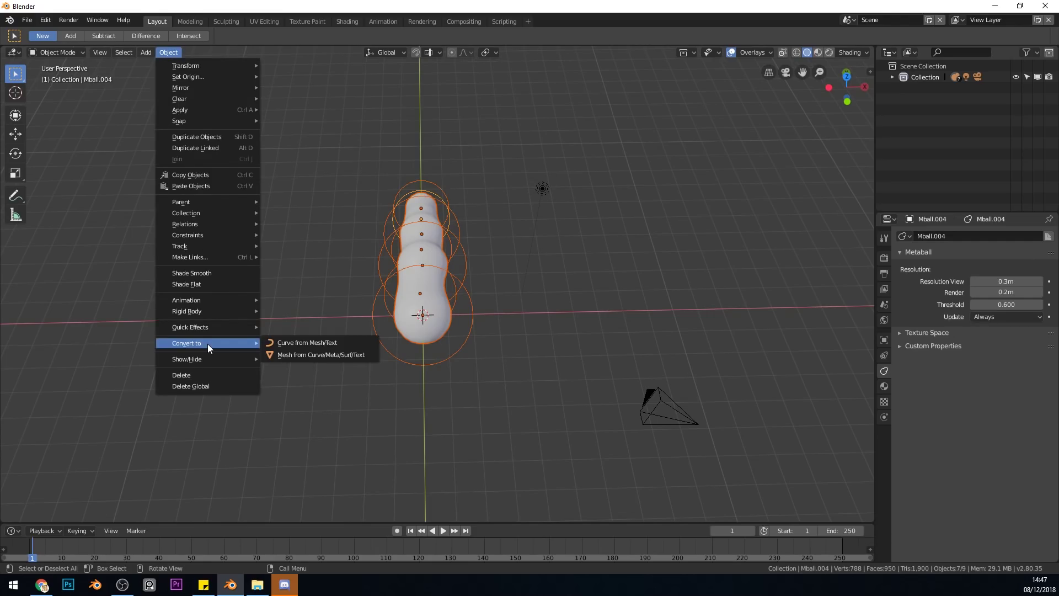
{"action": "left_click", "coordinate": [293, 355]}
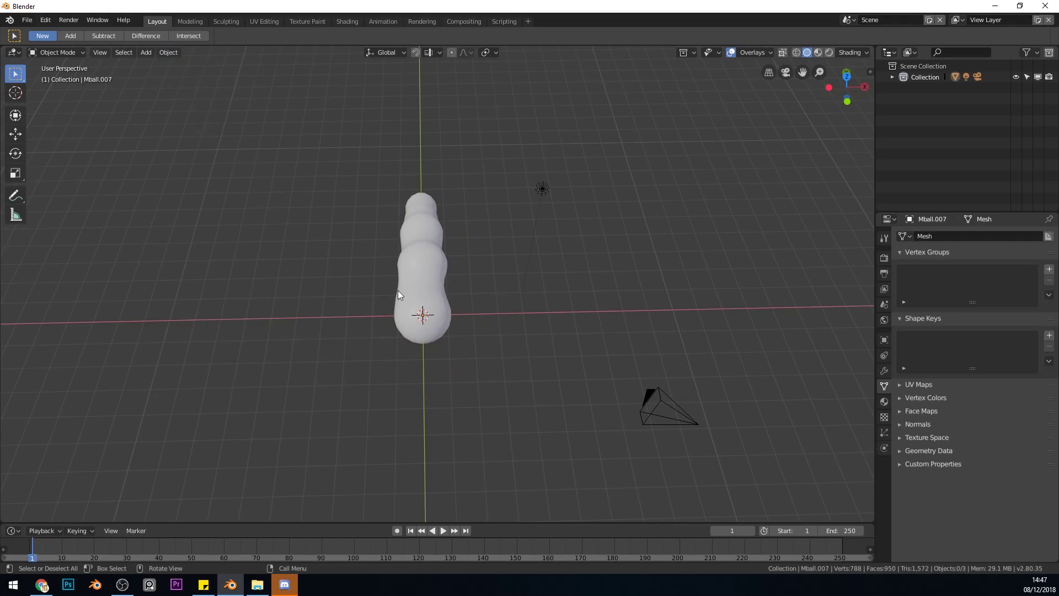
- In the Sculpting workspace, enable Dyntopo and expand its settings
{"action": "left_click", "coordinate": [230, 22]}
{"action": "mouse_move", "coordinate": [592, 352]}
{"action": "middle_mouse_down"}
{"action": "mouse_move", "coordinate": [518, 355]}
{"action": "mouse_move", "coordinate": [511, 341]}
{"action": "middle_mouse_up"}
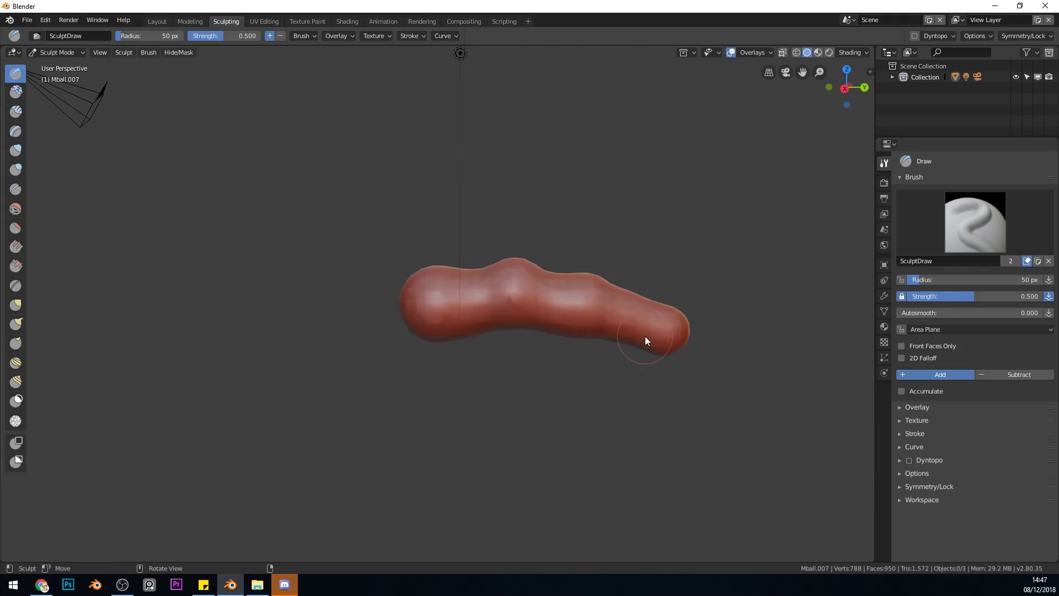
{"action": "left_click", "coordinate": [910, 460]}
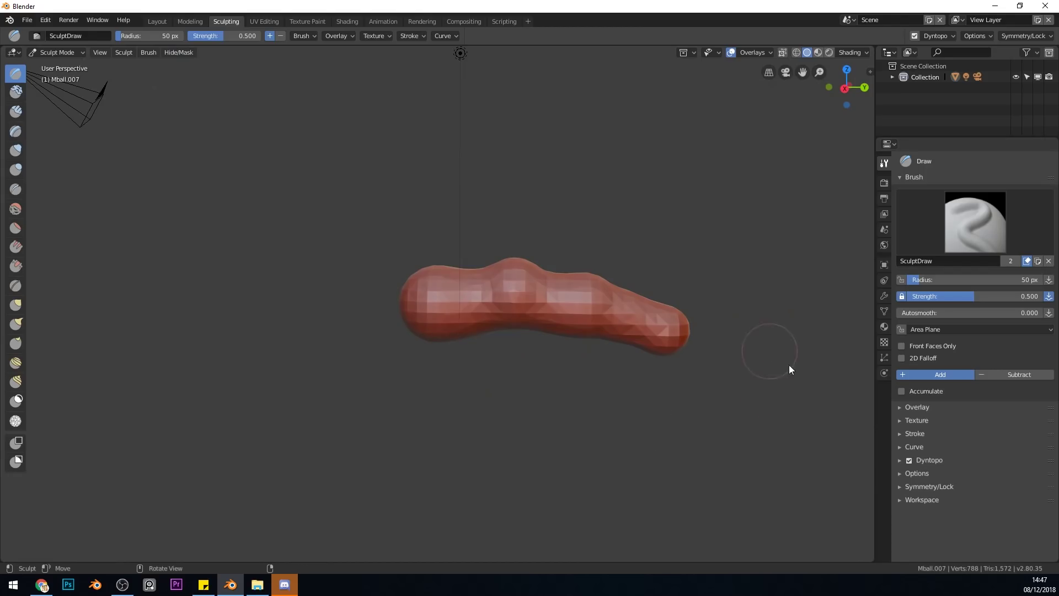
{"action": "left_click", "coordinate": [899, 461]}
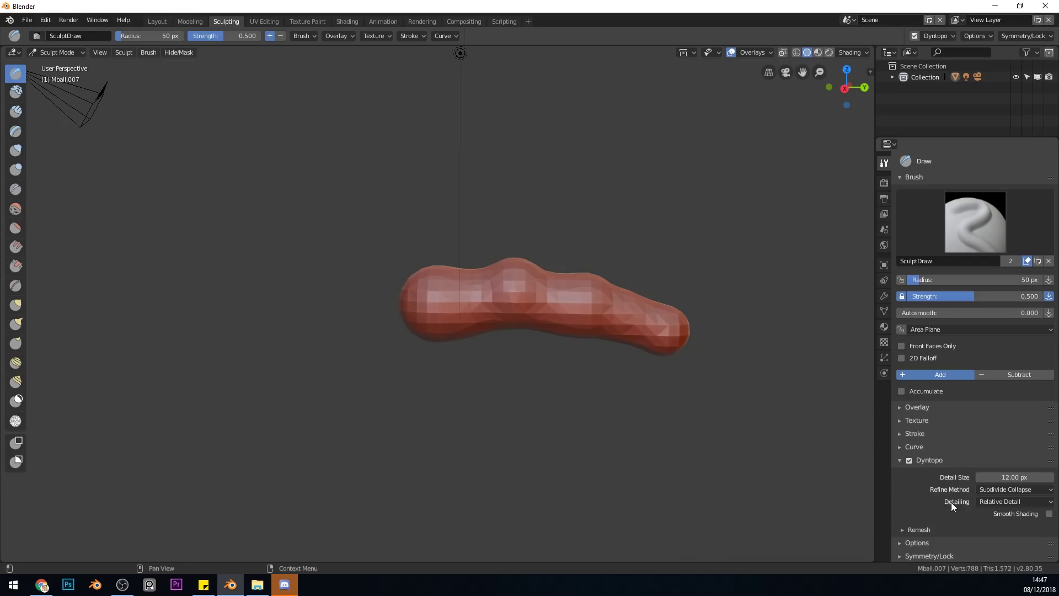
- Set Dyntopo Detailing to Constant Detail with a resolution of 10
{"action": "left_click", "coordinate": [990, 501]}
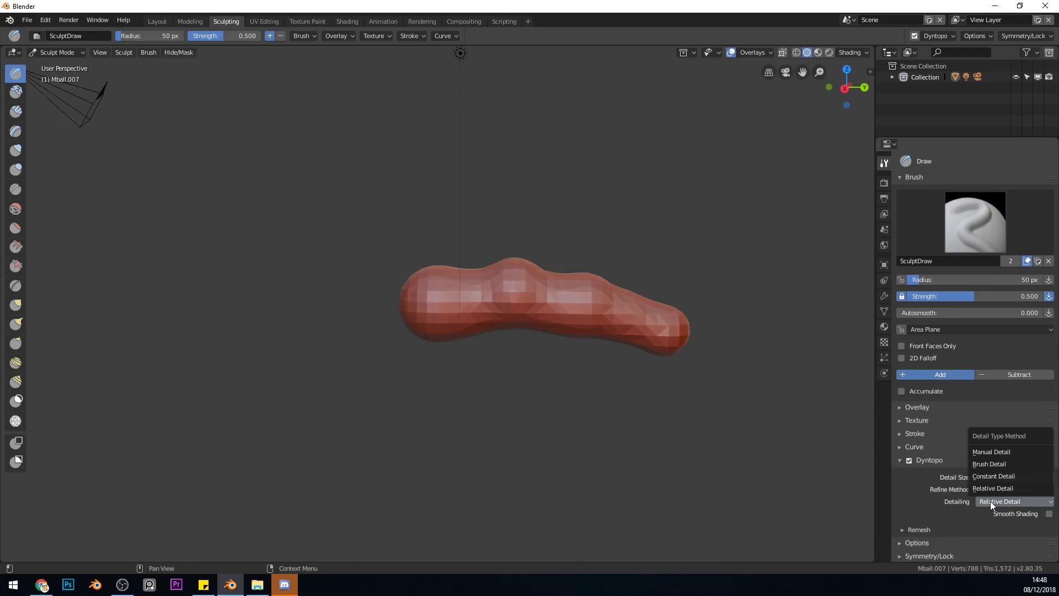
{"action": "scroll", "coordinate": [555, 329], "scroll_direction": "up", "scroll_amount": 2}
{"action": "scroll", "coordinate": [554, 330], "scroll_direction": "down", "scroll_amount": 2}
{"action": "scroll", "coordinate": [553, 331], "scroll_direction": "up", "scroll_amount": 4}
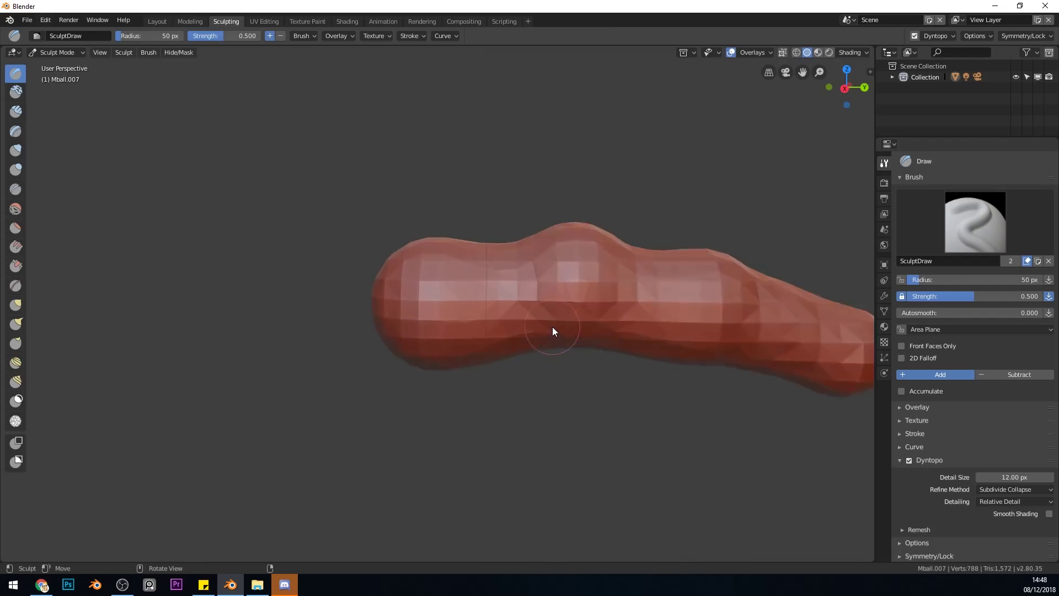
{"action": "scroll", "coordinate": [554, 331], "scroll_direction": "up", "scroll_amount": 2}
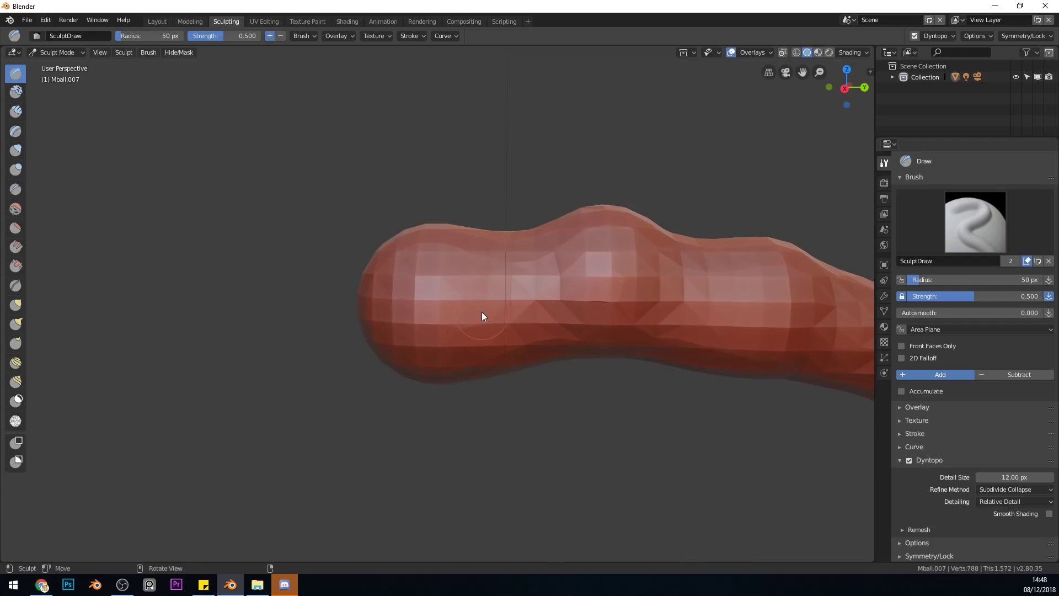
{"action": "scroll", "coordinate": [635, 387], "scroll_direction": "down", "scroll_amount": 3}
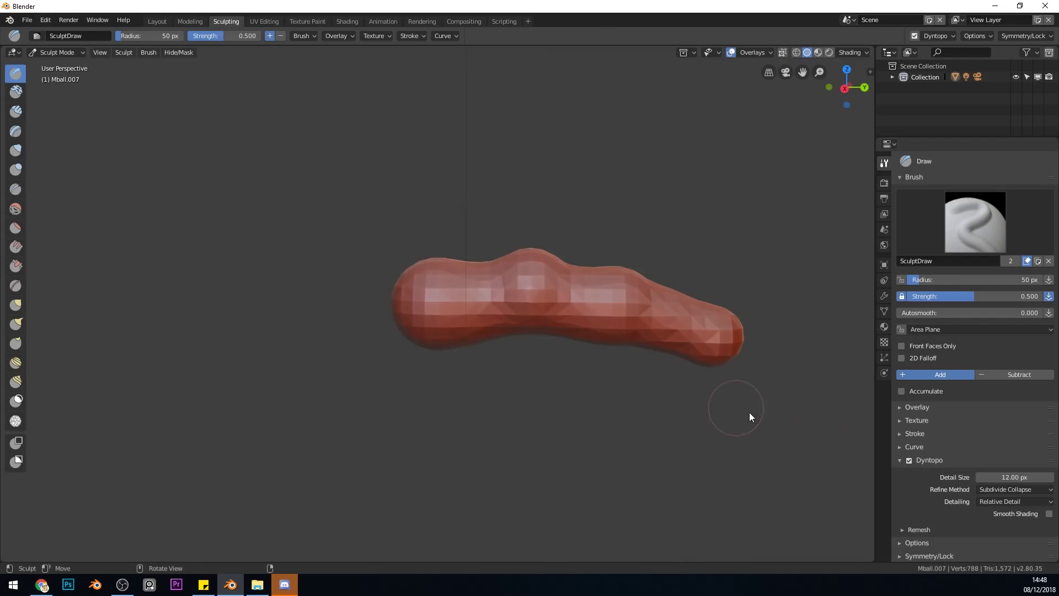
{"action": "left_click", "coordinate": [1036, 505]}
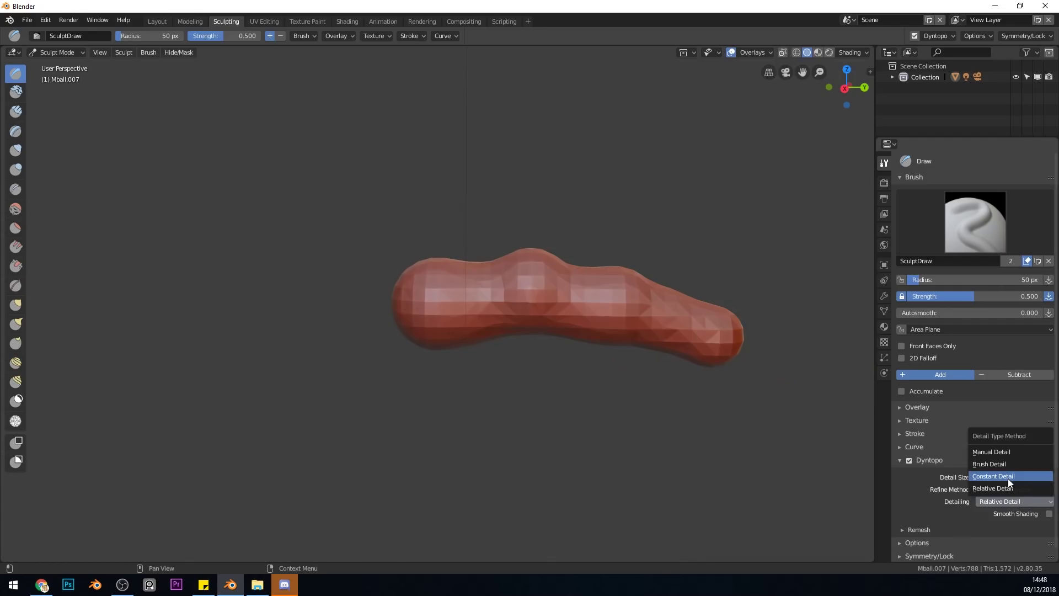
{"action": "left_click", "coordinate": [1009, 478]}
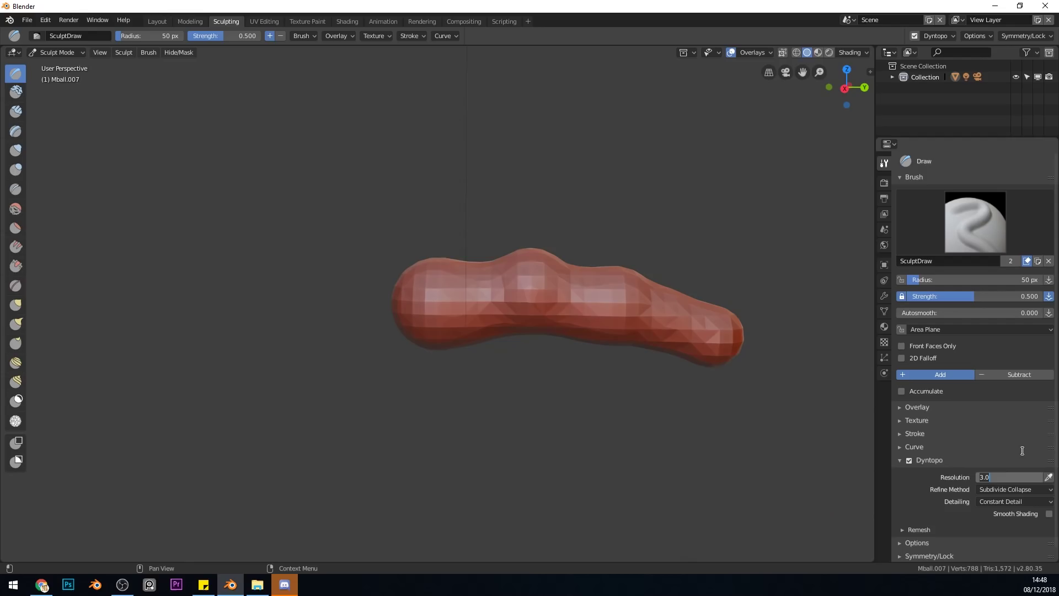
{"action": "type", "text": "10"}
{"action": "key", "text": "Return"}
- Make a first Draw stroke to dent the finger's thicker end
{"action": "left_click_drag", "start_coordinate": [478, 298], "coordinate": [478, 307]}
{"action": "scroll", "coordinate": [478, 307], "scroll_direction": "up", "scroll_amount": 2}
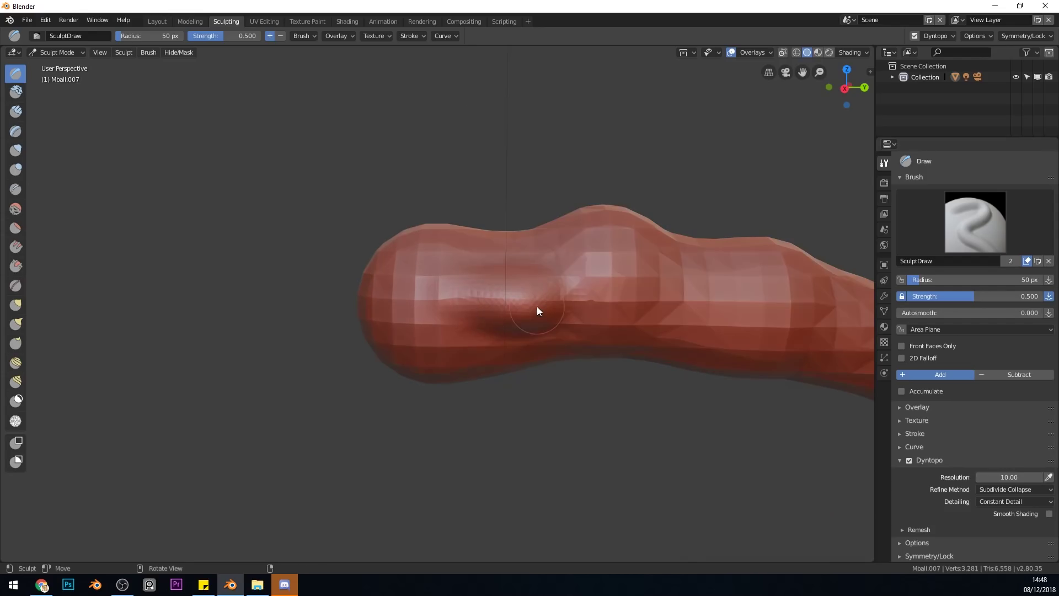
{"action": "scroll", "coordinate": [514, 267], "scroll_direction": "down", "scroll_amount": 2}
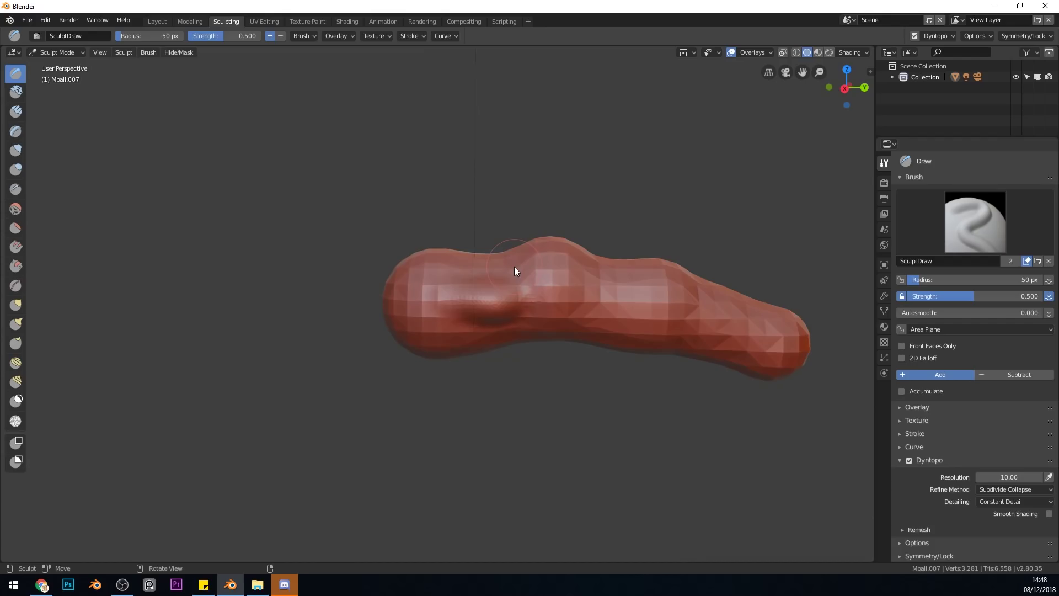
- With the Snake Hook brush at 138 px radius, pull up the dip and bump on the top
{"action": "left_click", "coordinate": [21, 325]}
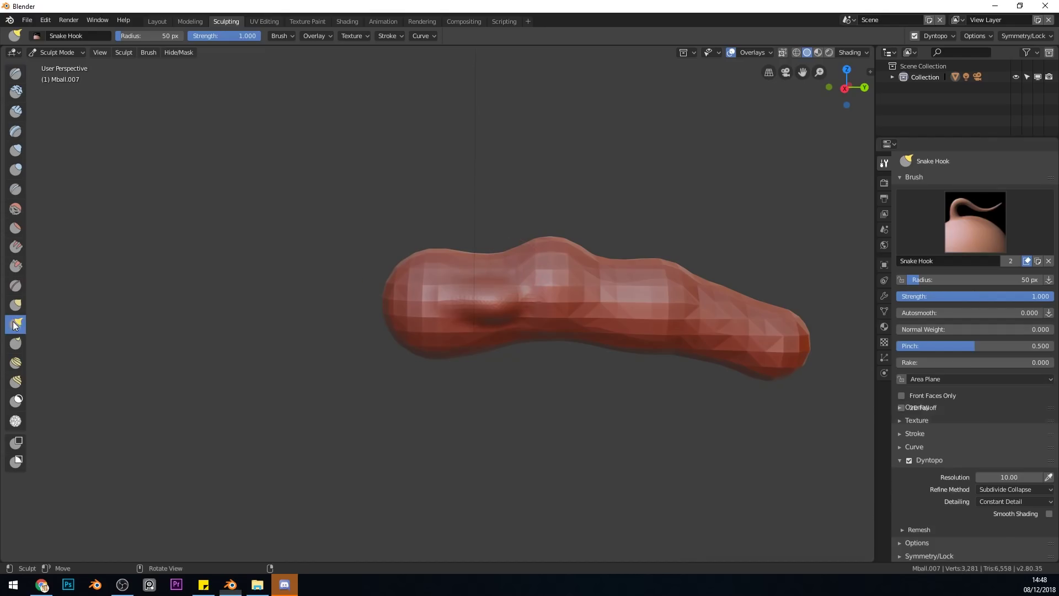
{"action": "key", "text": "f"}
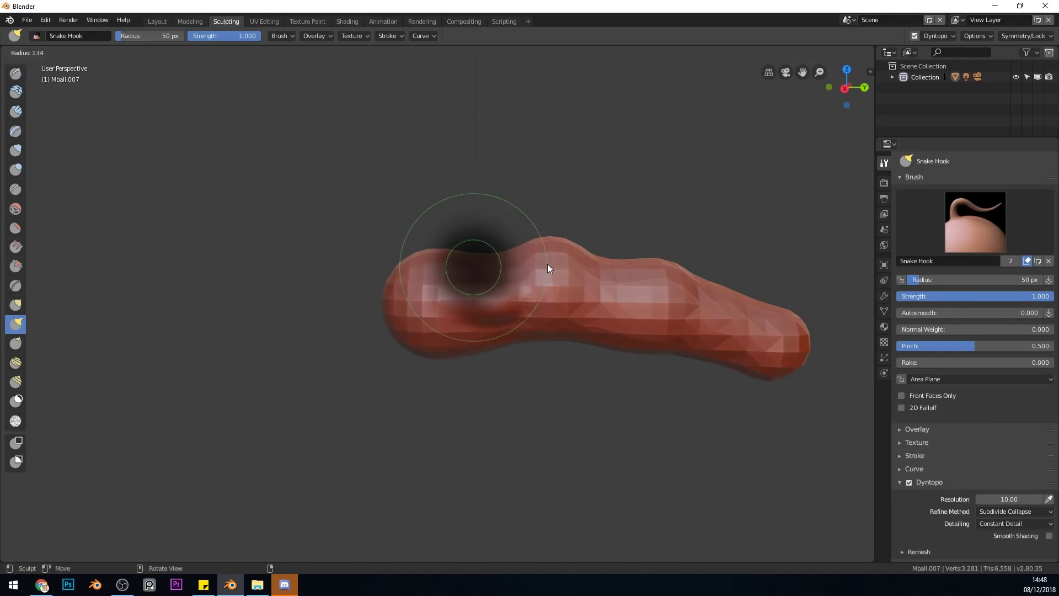
{"action": "left_click", "coordinate": [549, 264]}
{"action": "left_click_drag", "start_coordinate": [497, 273], "coordinate": [500, 250]}
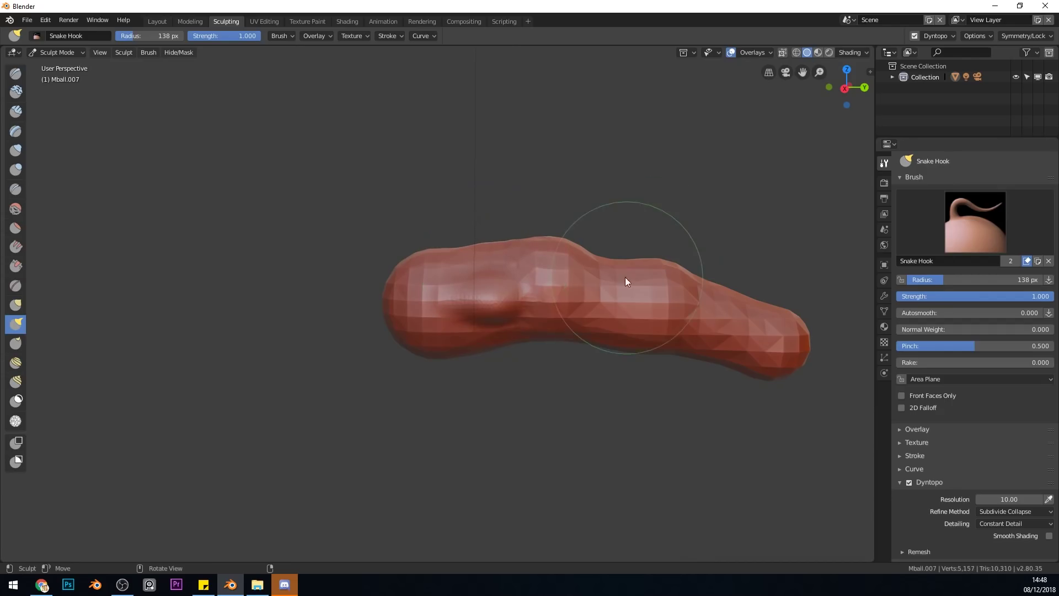
{"action": "mouse_move", "coordinate": [625, 277]}
{"action": "left_mouse_down"}
{"action": "mouse_move", "coordinate": [557, 248]}
{"action": "mouse_move", "coordinate": [646, 298]}
{"action": "mouse_move", "coordinate": [655, 292]}
{"action": "mouse_move", "coordinate": [648, 350]}
{"action": "mouse_move", "coordinate": [605, 341]}
{"action": "mouse_move", "coordinate": [660, 331]}
{"action": "mouse_move", "coordinate": [651, 334]}
{"action": "left_mouse_up"}
- From the side, pull the tip's bulges inward and shape the finger's lower part and underside
{"action": "key", "text": "KP_3"}
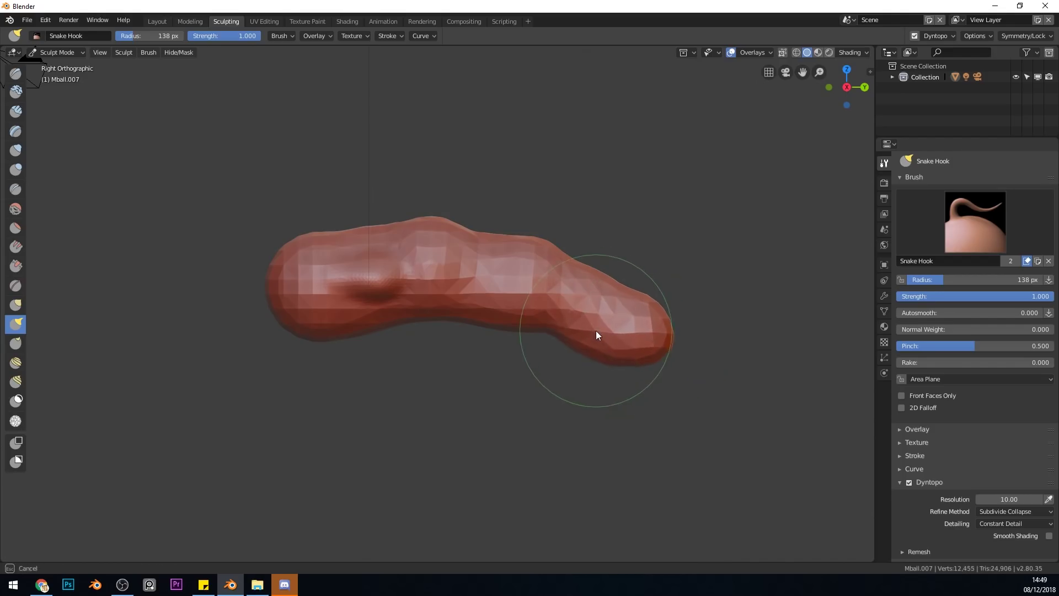
{"action": "middle_click_drag", "start_coordinate": [596, 331], "coordinate": [592, 347]}
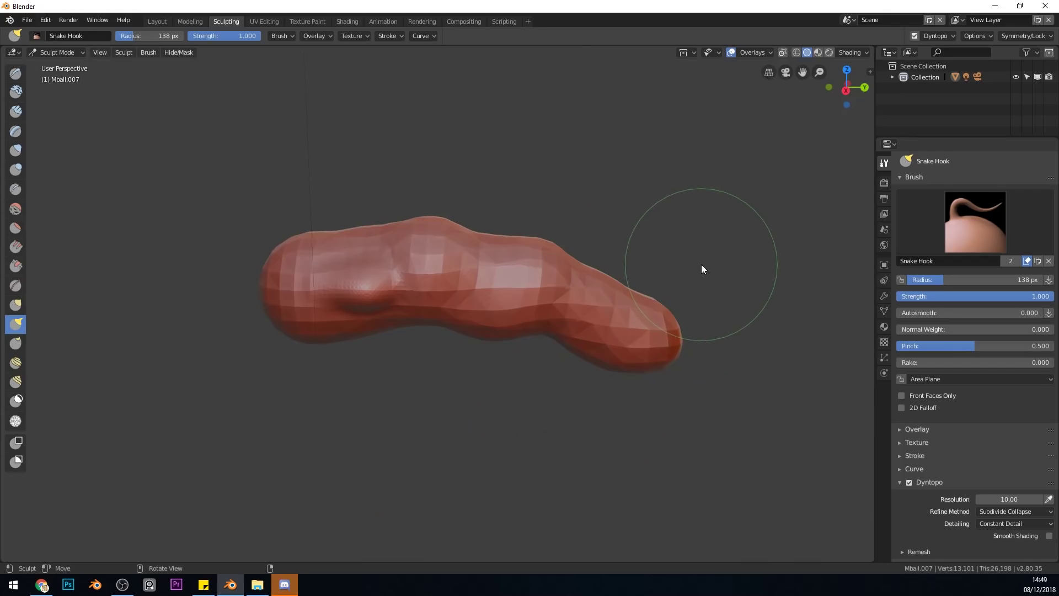
{"action": "mouse_move", "coordinate": [701, 265]}
{"action": "middle_mouse_down"}
{"action": "mouse_move", "coordinate": [594, 334]}
{"action": "mouse_move", "coordinate": [581, 359]}
{"action": "middle_mouse_up"}
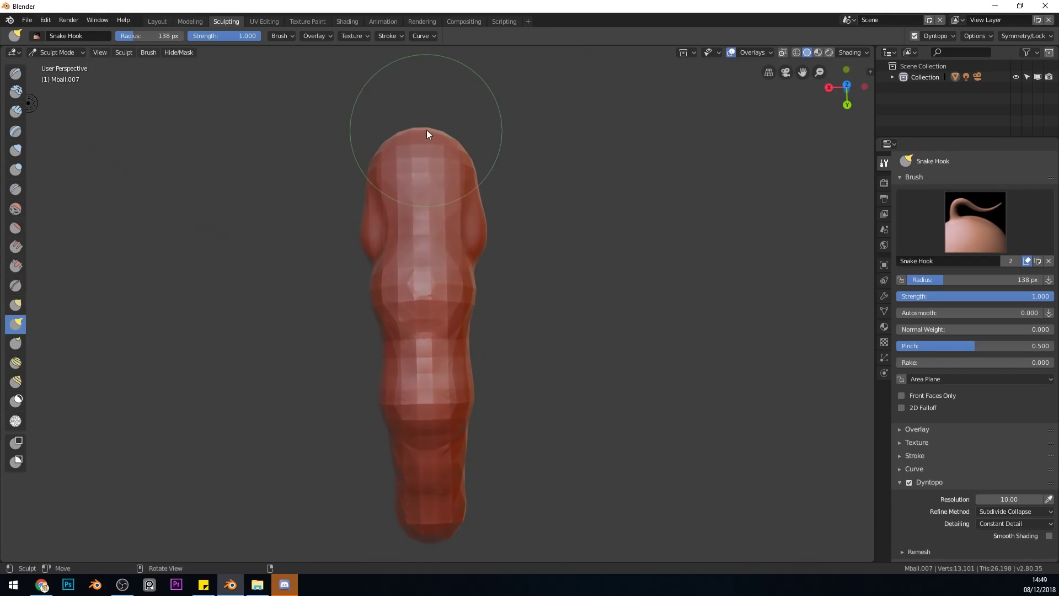
{"action": "mouse_move", "coordinate": [484, 215]}
{"action": "left_mouse_down", "text": "shift"}
{"action": "mouse_move", "coordinate": [481, 238]}
{"action": "mouse_move", "coordinate": [471, 230]}
{"action": "left_mouse_up", "text": "shift"}
{"action": "left_click_drag", "start_coordinate": [470, 333], "coordinate": [464, 463], "text": "shift"}
{"action": "mouse_move", "coordinate": [463, 463]}
{"action": "middle_mouse_down"}
{"action": "mouse_move", "coordinate": [589, 281]}
{"action": "mouse_move", "coordinate": [587, 266]}
{"action": "mouse_move", "coordinate": [596, 271]}
{"action": "middle_mouse_up"}
{"action": "mouse_move", "coordinate": [497, 328]}
{"action": "left_mouse_down", "text": "shift"}
{"action": "mouse_move", "coordinate": [373, 333]}
{"action": "mouse_move", "coordinate": [391, 331]}
{"action": "left_mouse_up", "text": "shift"}
{"action": "middle_click_drag", "start_coordinate": [509, 309], "coordinate": [524, 310]}
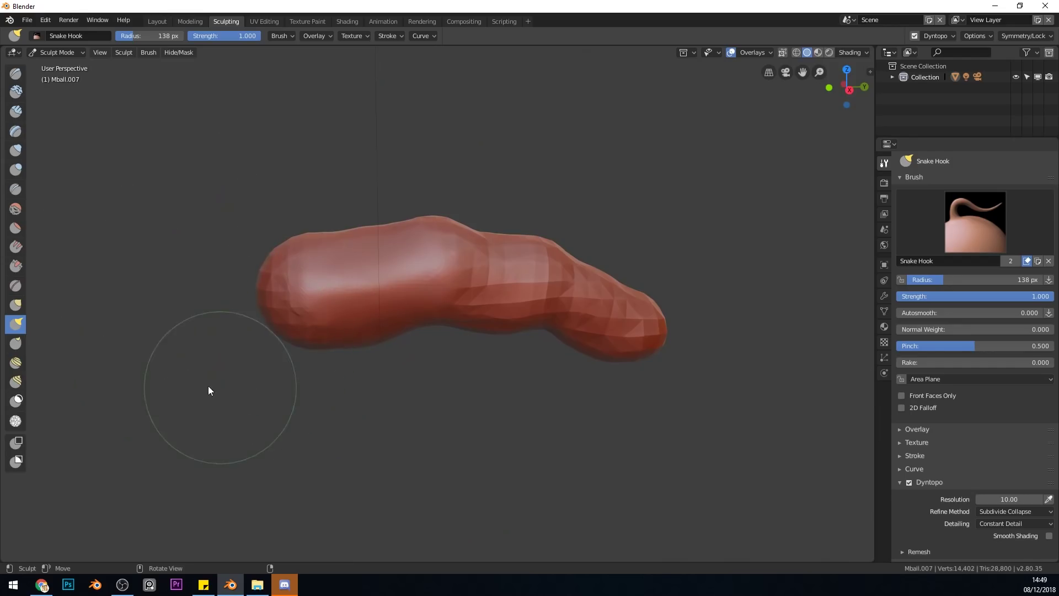
{"action": "middle_click_drag", "start_coordinate": [217, 395], "coordinate": [425, 360]}
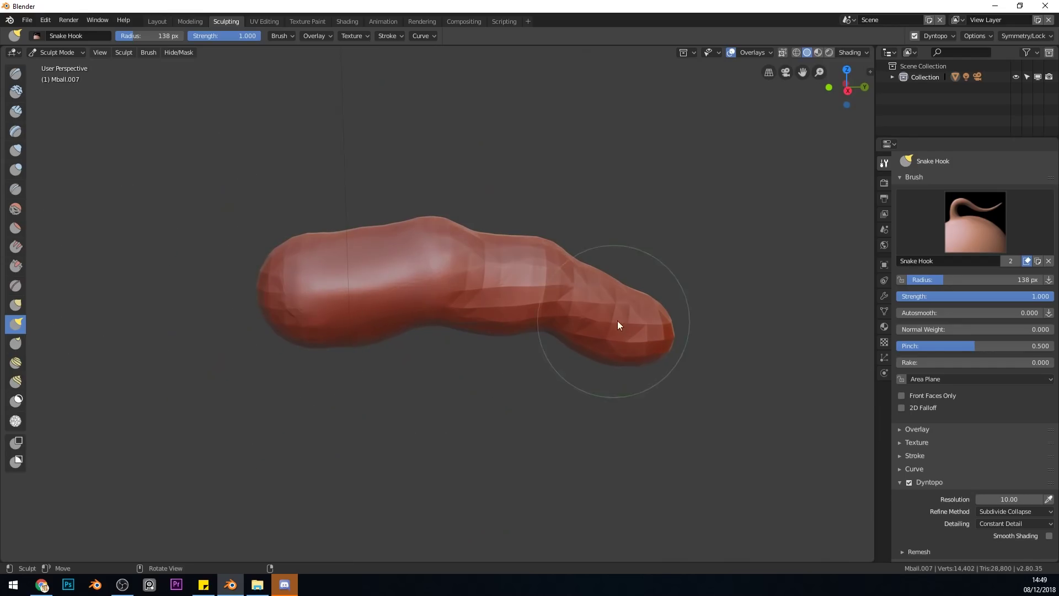
{"action": "scroll", "coordinate": [665, 339], "scroll_direction": "up", "scroll_amount": 2}
{"action": "middle_click_drag", "start_coordinate": [666, 340], "coordinate": [652, 356]}
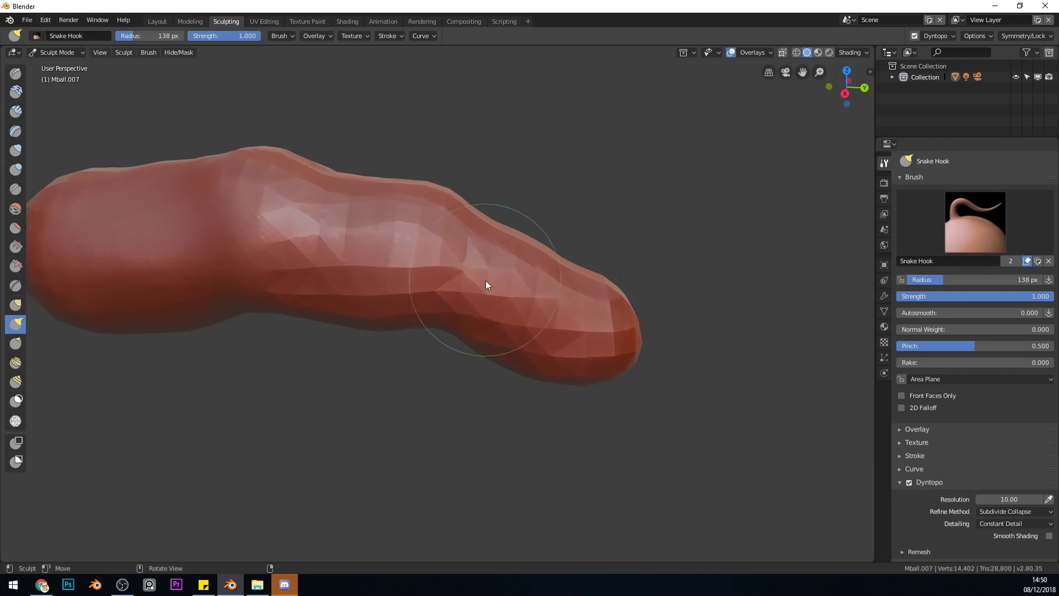
- Carve small creases and a nail outline at the fingertip with a 37 px Crease brush
{"action": "left_click", "coordinate": [19, 186]}
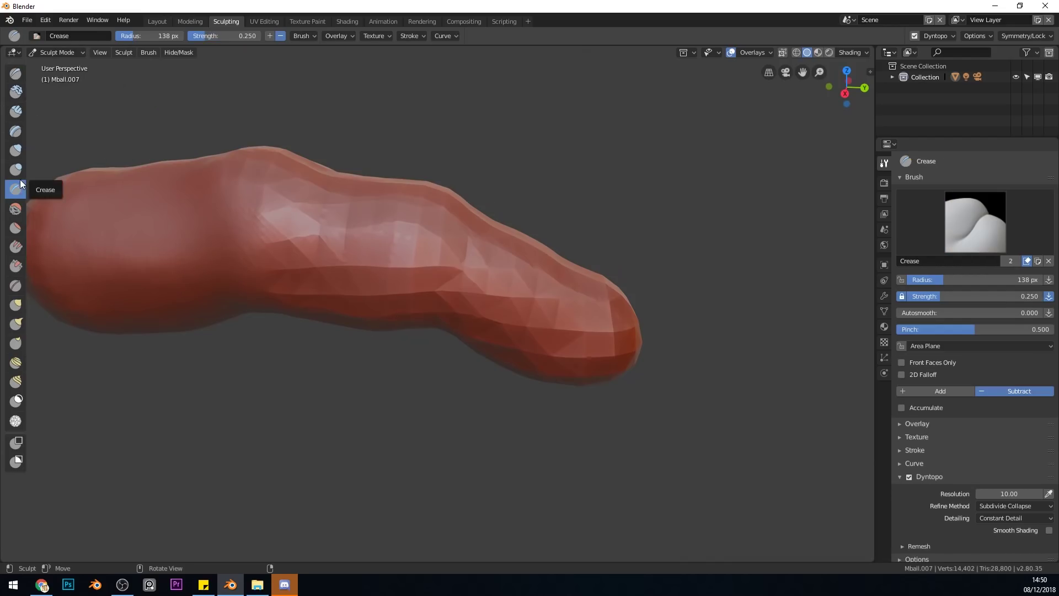
{"action": "right_click", "coordinate": [522, 290]}
{"action": "left_click", "coordinate": [522, 290]}
{"action": "mouse_move", "coordinate": [608, 284]}
{"action": "middle_mouse_down"}
{"action": "mouse_move", "coordinate": [501, 279]}
{"action": "mouse_move", "coordinate": [520, 226]}
{"action": "mouse_move", "coordinate": [475, 415]}
{"action": "mouse_move", "coordinate": [442, 309]}
{"action": "middle_mouse_up"}
{"action": "key", "text": "f"}
{"action": "left_click", "coordinate": [396, 280]}
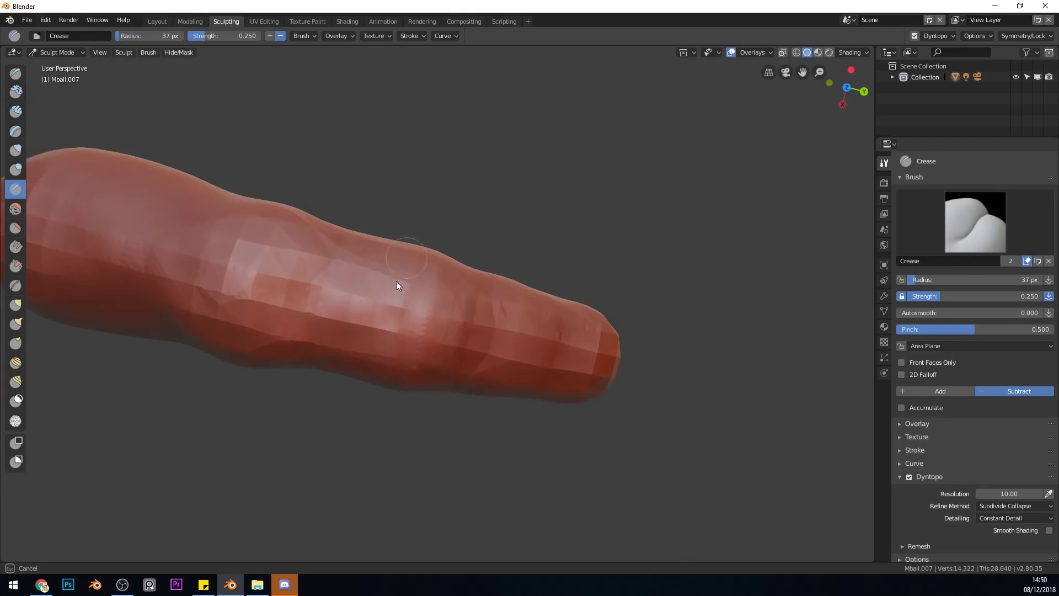
{"action": "left_click_drag", "start_coordinate": [270, 264], "coordinate": [264, 309]}
{"action": "mouse_move", "coordinate": [597, 309]}
{"action": "middle_mouse_down"}
{"action": "mouse_move", "coordinate": [515, 351]}
{"action": "mouse_move", "coordinate": [486, 381]}
{"action": "middle_mouse_up"}
{"action": "left_click_drag", "start_coordinate": [448, 383], "coordinate": [570, 385]}
{"action": "mouse_move", "coordinate": [570, 386]}
{"action": "middle_mouse_down"}
{"action": "mouse_move", "coordinate": [501, 300]}
{"action": "mouse_move", "coordinate": [485, 325]}
{"action": "middle_mouse_up"}
- Deepen the crease under the nail tip and on the nail with a 53 px Crease brush
{"action": "left_click", "coordinate": [16, 324]}
{"action": "mouse_move", "coordinate": [612, 325]}
{"action": "middle_mouse_down"}
{"action": "mouse_move", "coordinate": [545, 346]}
{"action": "mouse_move", "coordinate": [581, 290]}
{"action": "mouse_move", "coordinate": [485, 350]}
{"action": "mouse_move", "coordinate": [475, 397]}
{"action": "mouse_move", "coordinate": [441, 309]}
{"action": "middle_mouse_up"}
{"action": "key", "text": "shift+c"}
{"action": "key", "text": "f"}
{"action": "left_click", "coordinate": [441, 342]}
{"action": "left_click_drag", "start_coordinate": [334, 323], "coordinate": [398, 338]}
{"action": "middle_click_drag", "start_coordinate": [398, 338], "coordinate": [446, 311]}
{"action": "left_click_drag", "start_coordinate": [430, 361], "coordinate": [349, 337]}
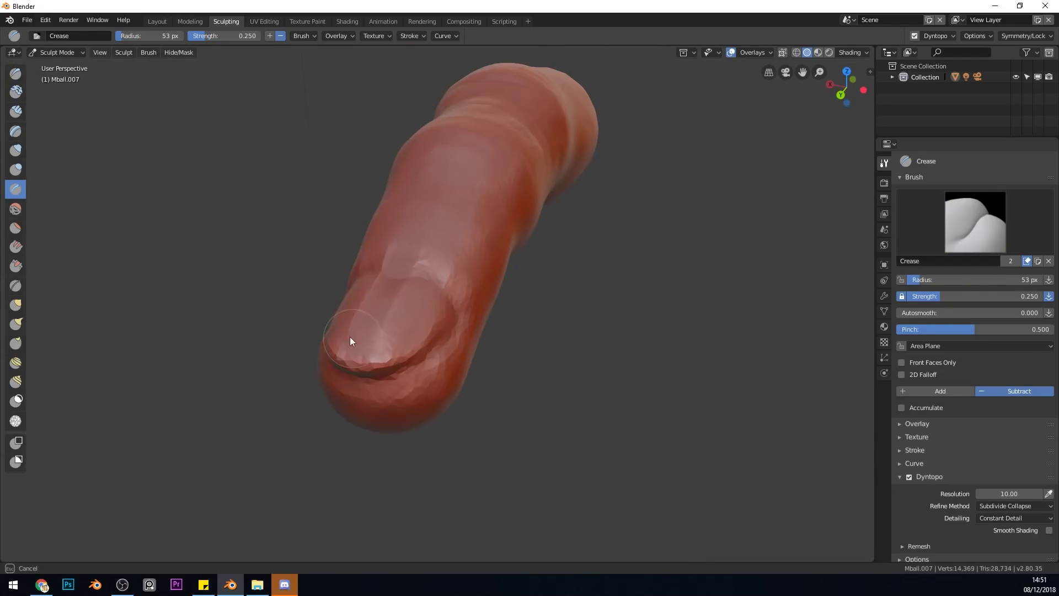
{"action": "middle_click_drag", "start_coordinate": [364, 326], "coordinate": [566, 336]}
{"action": "scroll", "coordinate": [614, 277], "scroll_direction": "up", "scroll_amount": 4}
{"action": "left_click_drag", "start_coordinate": [567, 336], "coordinate": [513, 314]}
{"action": "mouse_move", "coordinate": [513, 315]}
{"action": "middle_mouse_down"}
{"action": "mouse_move", "coordinate": [484, 329]}
{"action": "mouse_move", "coordinate": [471, 458]}
{"action": "mouse_move", "coordinate": [507, 323]}
{"action": "mouse_move", "coordinate": [469, 417]}
{"action": "mouse_move", "coordinate": [491, 259]}
{"action": "middle_mouse_up"}
{"action": "scroll", "coordinate": [484, 329], "scroll_direction": "down", "scroll_amount": 2}
{"action": "scroll", "coordinate": [504, 316], "scroll_direction": "up", "scroll_amount": 2}
- Pull and reshape the nail surface with a 164 px Snake Hook brush
{"action": "key", "text": "k"}
{"action": "key", "text": "f"}
{"action": "left_click", "coordinate": [471, 422]}
{"action": "scroll", "coordinate": [491, 259], "scroll_direction": "up", "scroll_amount": 2}
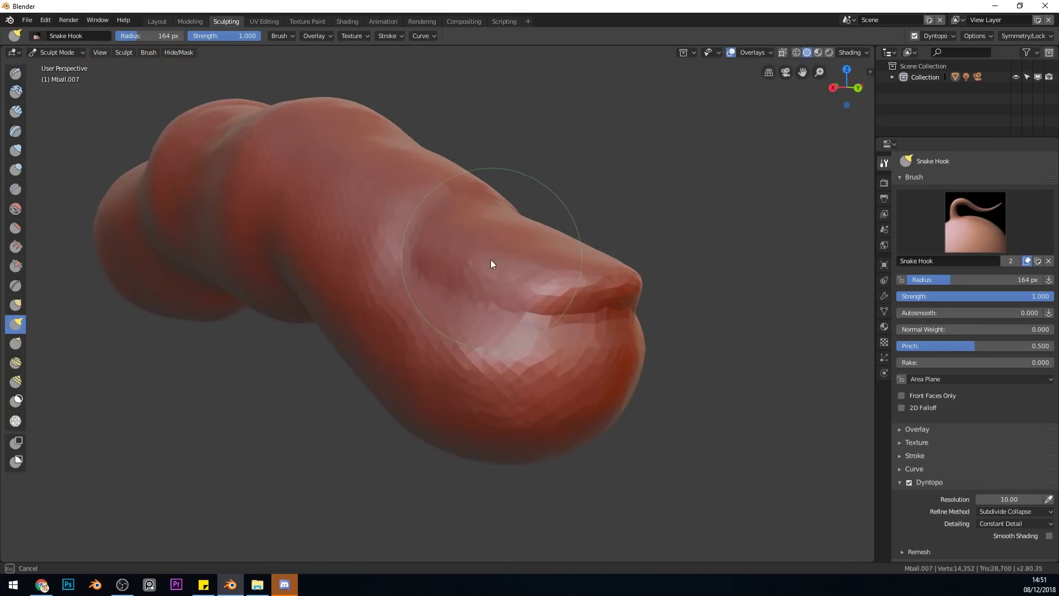
{"action": "left_click_drag", "start_coordinate": [491, 259], "coordinate": [496, 223]}
{"action": "middle_click_drag", "start_coordinate": [496, 224], "coordinate": [597, 388]}
{"action": "scroll", "coordinate": [504, 227], "scroll_direction": "down", "scroll_amount": 3}
{"action": "left_click_drag", "start_coordinate": [598, 389], "coordinate": [587, 369]}
{"action": "scroll", "coordinate": [552, 353], "scroll_direction": "down", "scroll_amount": 2}
- Pull the fingertip outward with a 254 px Snake Hook brush and inspect the finger
{"action": "key", "text": "f"}
{"action": "left_click", "coordinate": [429, 349]}
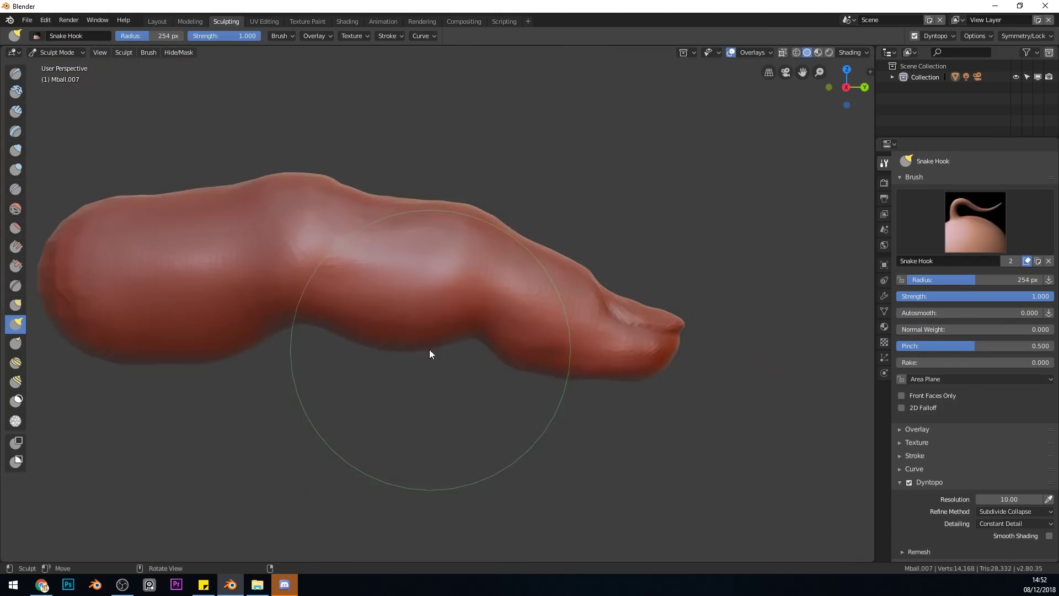
{"action": "middle_click_drag", "start_coordinate": [429, 350], "coordinate": [525, 396]}
{"action": "scroll", "coordinate": [525, 396], "scroll_direction": "down", "scroll_amount": 3}
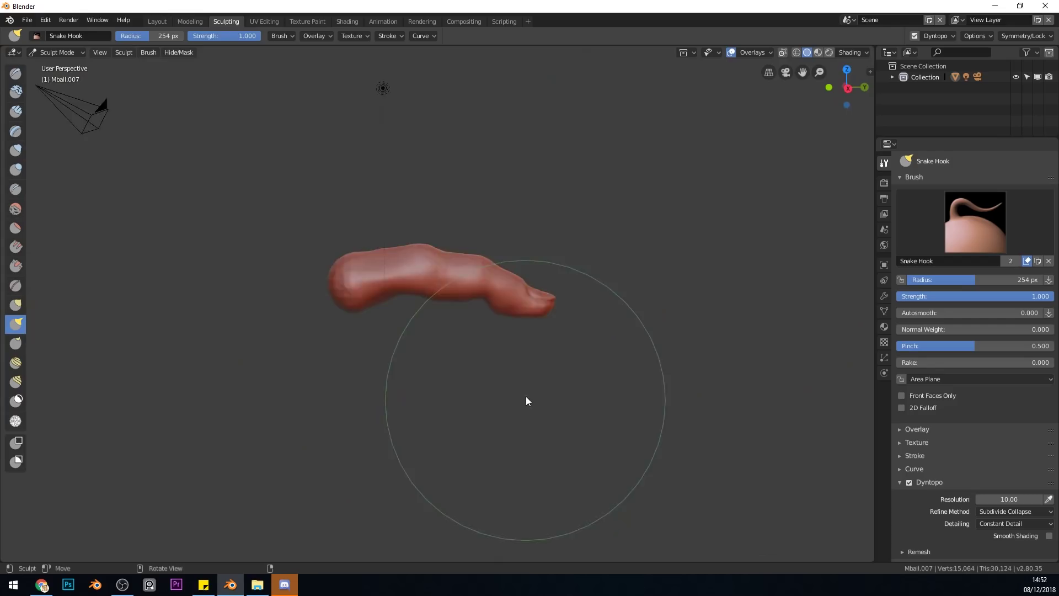
{"action": "scroll", "coordinate": [510, 309], "scroll_direction": "up", "scroll_amount": 5}
{"action": "left_click_drag", "start_coordinate": [524, 315], "coordinate": [496, 373]}
{"action": "scroll", "coordinate": [494, 265], "scroll_direction": "up", "scroll_amount": 3}
{"action": "scroll", "coordinate": [541, 289], "scroll_direction": "down", "scroll_amount": 4}
{"action": "mouse_move", "coordinate": [541, 289]}
{"action": "middle_mouse_down"}
{"action": "mouse_move", "coordinate": [487, 395]}
{"action": "mouse_move", "coordinate": [506, 447]}
{"action": "middle_mouse_up"}
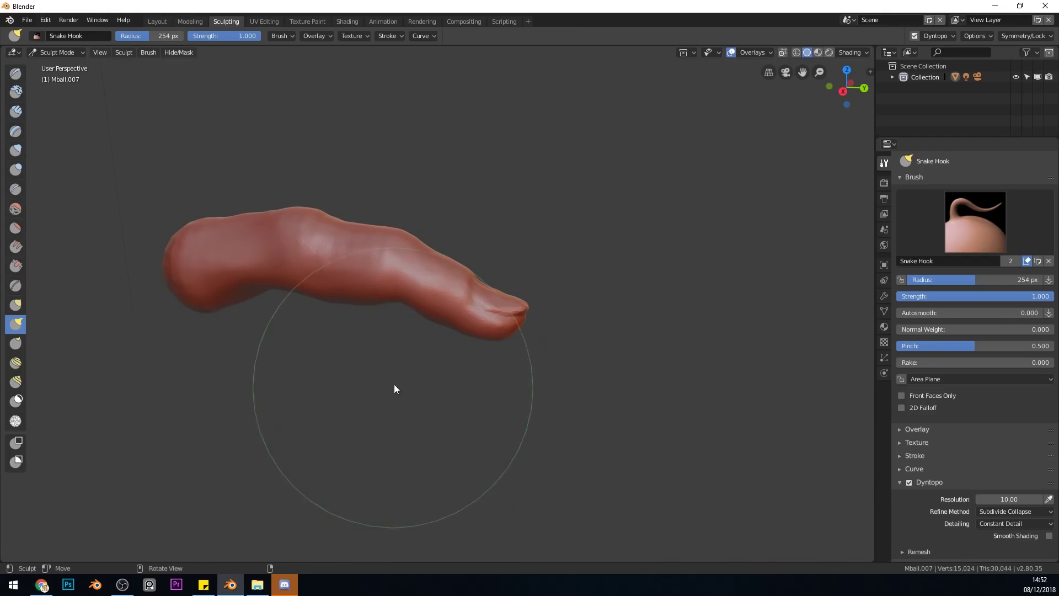
{"action": "mouse_move", "coordinate": [519, 338]}
{"action": "middle_mouse_down"}
{"action": "mouse_move", "coordinate": [466, 370]}
{"action": "mouse_move", "coordinate": [480, 371]}
{"action": "mouse_move", "coordinate": [474, 379]}
{"action": "mouse_move", "coordinate": [485, 369]}
{"action": "middle_mouse_up"}
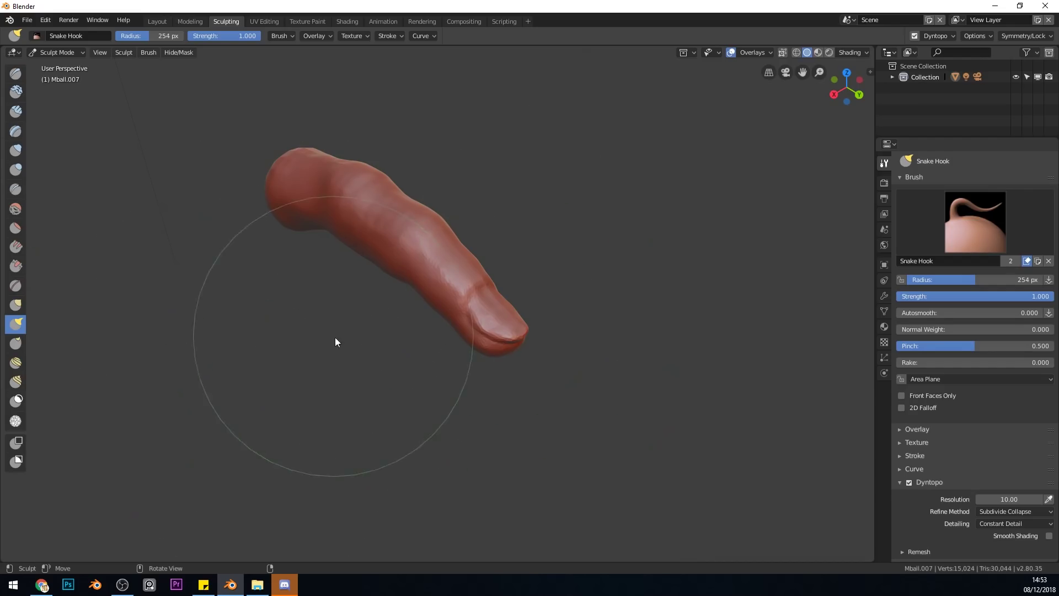
{"action": "middle_click_drag", "start_coordinate": [419, 347], "coordinate": [522, 366], "text": "shift"}
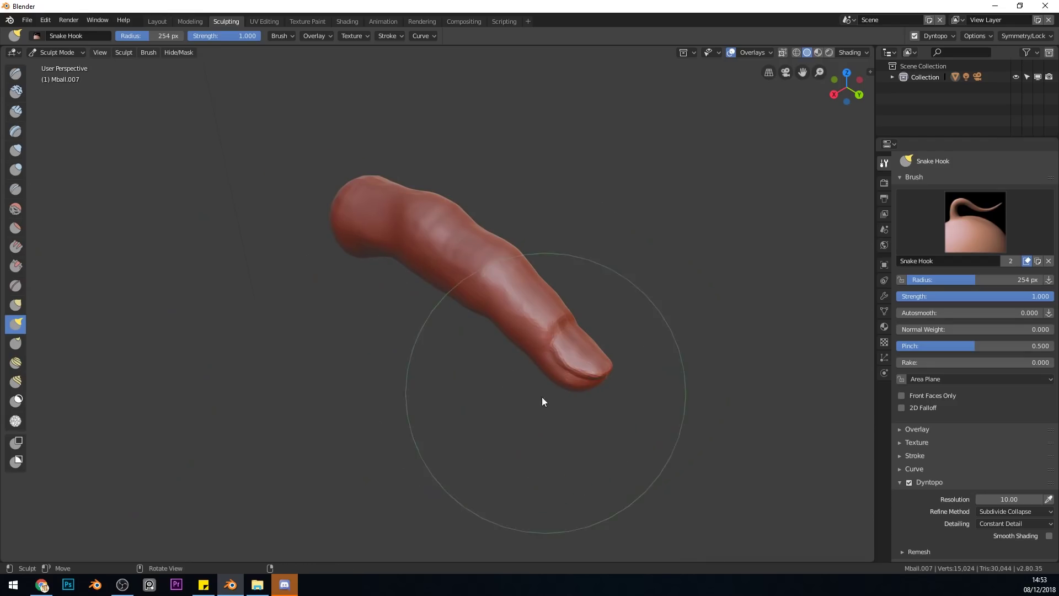
- Go to the Modeling workspace and put the finger back in Object Mode
{"action": "left_click", "coordinate": [190, 21]}
{"action": "left_click", "coordinate": [70, 49]}
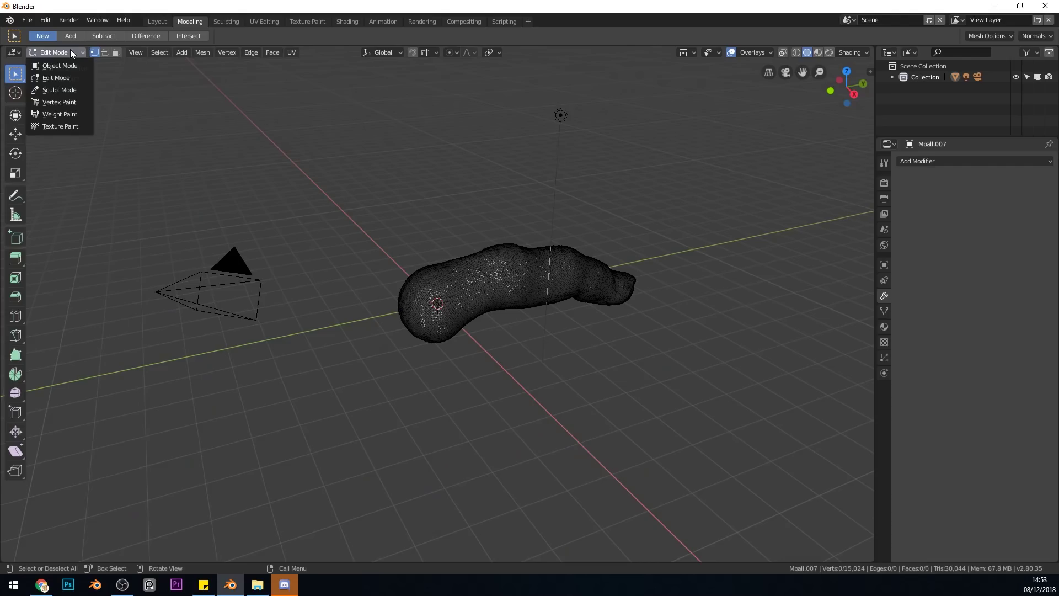
{"action": "left_click", "coordinate": [71, 65]}
{"action": "middle_click_drag", "start_coordinate": [420, 276], "coordinate": [483, 309]}
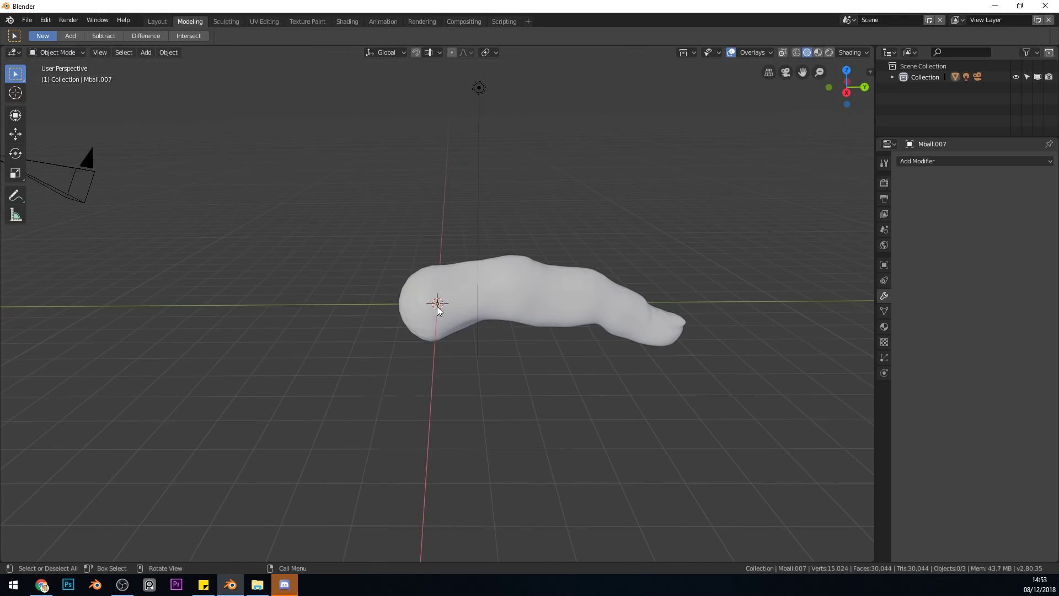
{"action": "key", "text": "shift"}
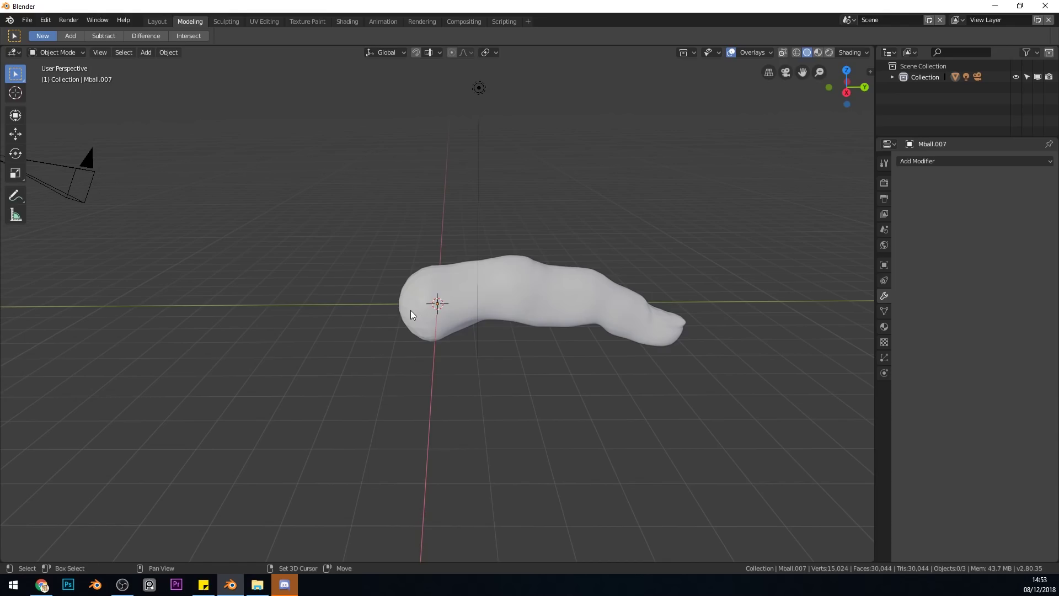
{"action": "middle_click_drag", "start_coordinate": [418, 335], "coordinate": [436, 312]}
- Set the finger's origin to the 3D cursor at its thicker base
{"action": "left_click", "coordinate": [170, 52]}
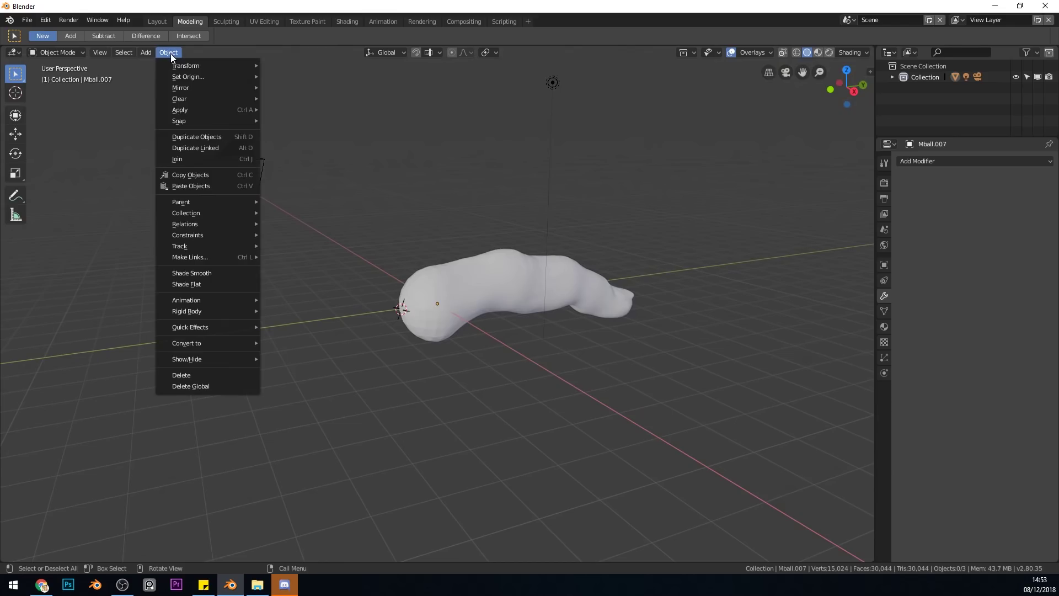
{"action": "mouse_move", "coordinate": [176, 78]}
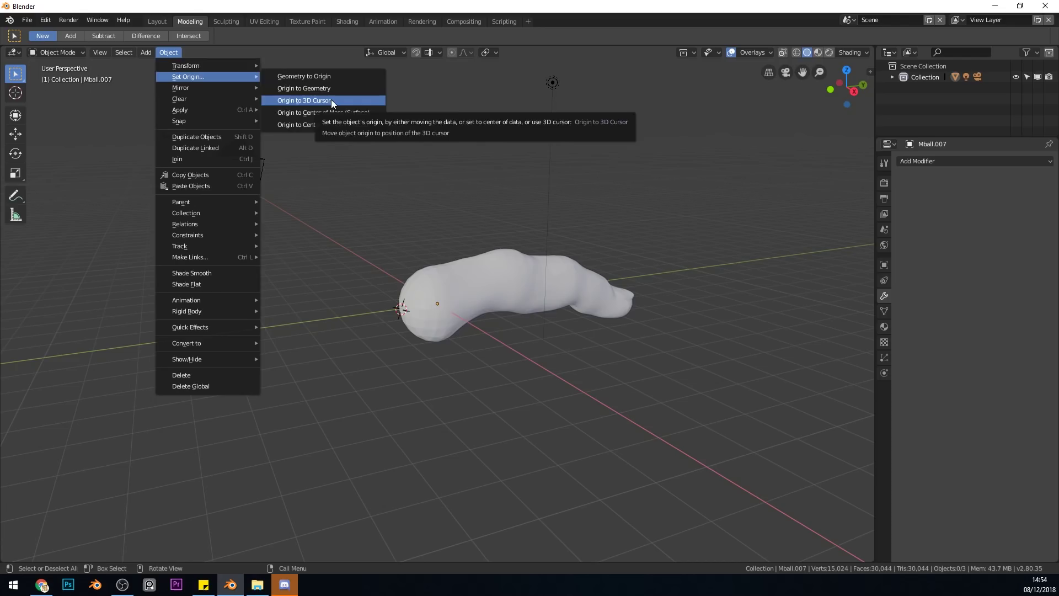
{"action": "left_click", "coordinate": [332, 101]}
{"action": "left_click", "coordinate": [446, 280]}
{"action": "left_click", "coordinate": [168, 53]}
{"action": "mouse_move", "coordinate": [187, 77]}
{"action": "left_click", "coordinate": [299, 102]}
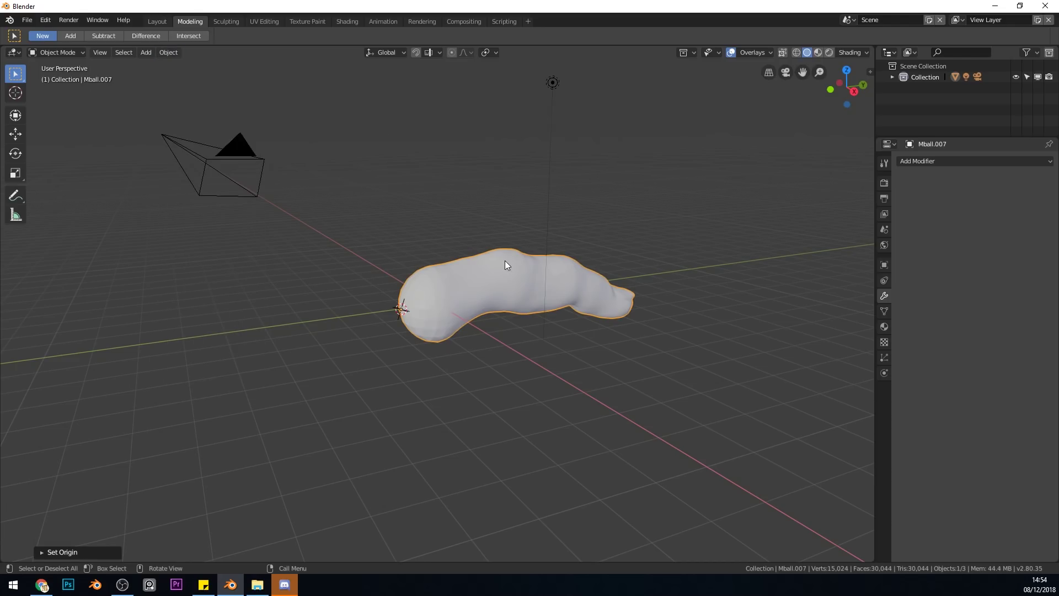
{"action": "middle_click_drag", "start_coordinate": [510, 285], "coordinate": [595, 402]}
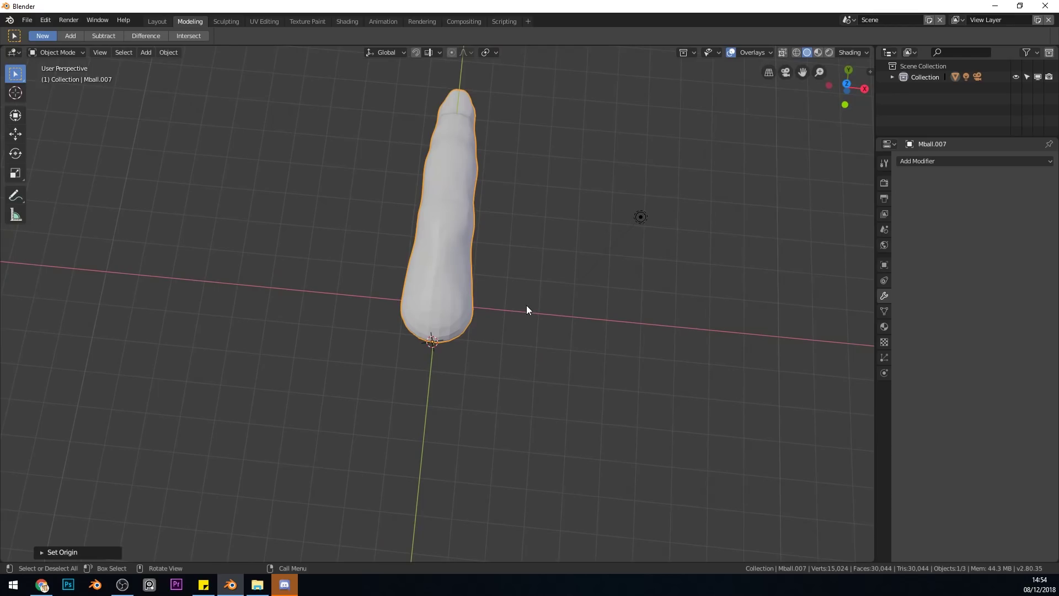
- In top view, duplicate the finger three times, placing the copies side by side to the left
{"action": "key", "text": "KP_7"}
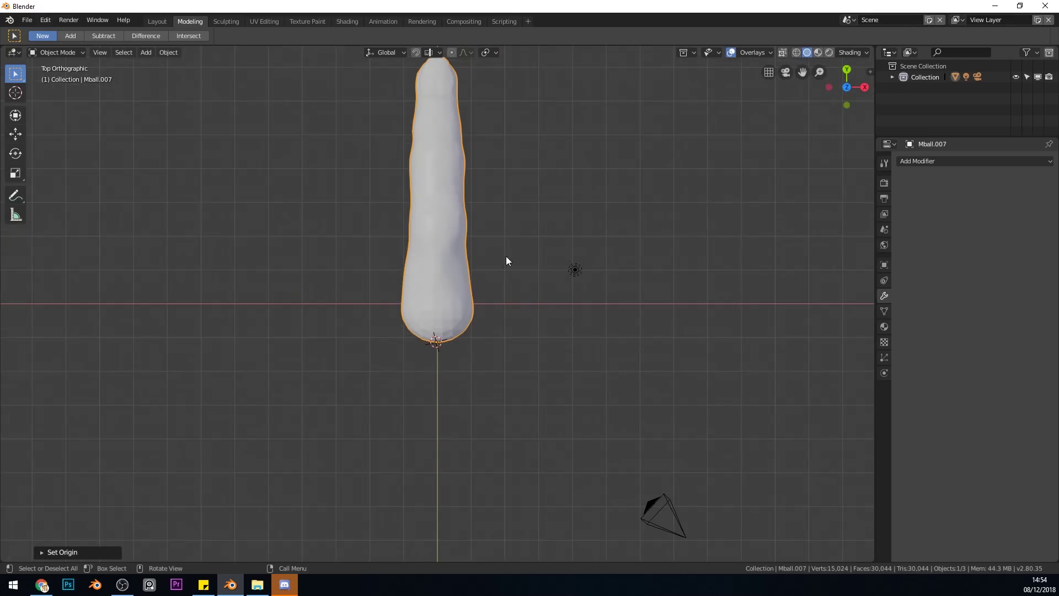
{"action": "scroll", "coordinate": [469, 242], "scroll_direction": "down", "scroll_amount": 2}
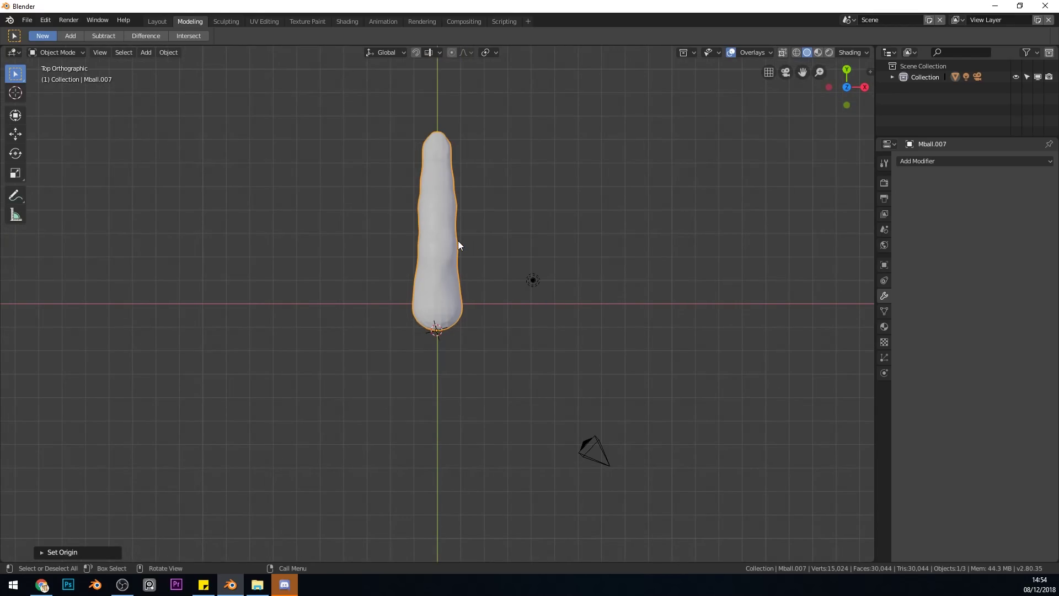
{"action": "key", "text": "shift+d"}
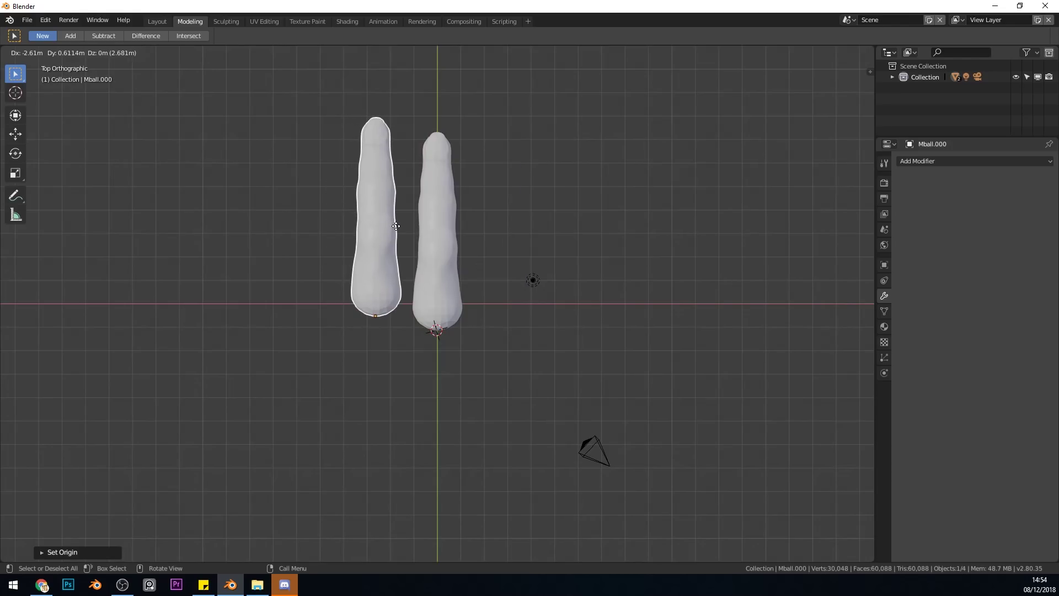
{"action": "left_click", "coordinate": [396, 226]}
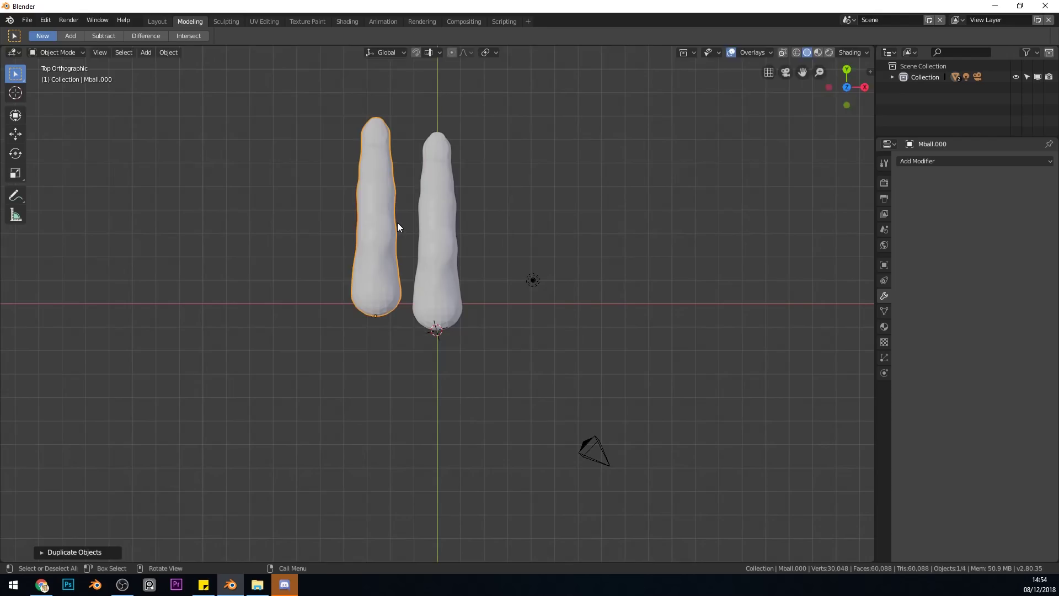
{"action": "key", "text": "shift+d"}
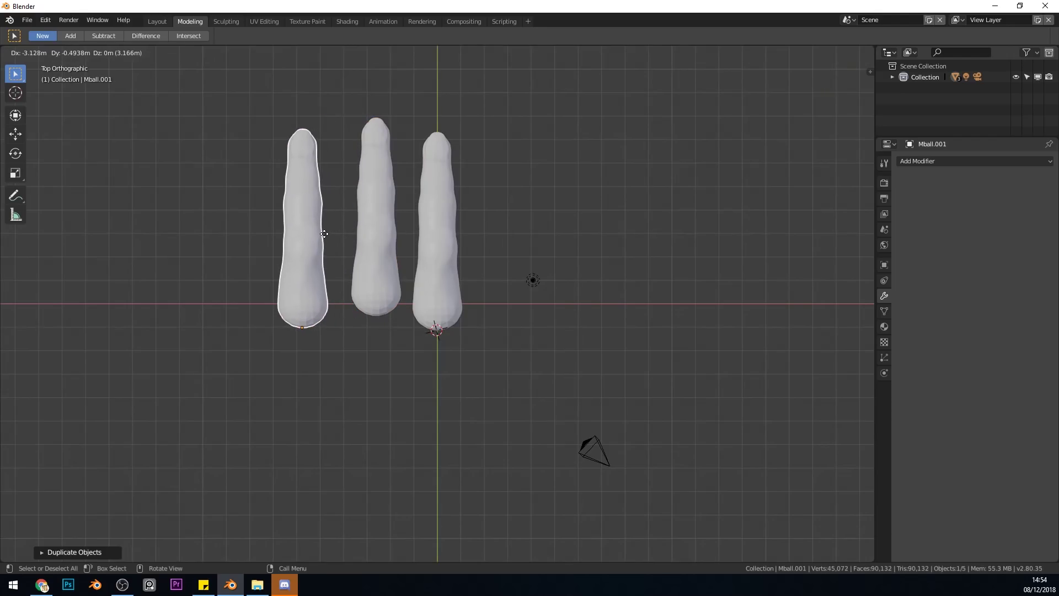
{"action": "left_click", "coordinate": [335, 234]}
{"action": "key", "text": "shift+d"}
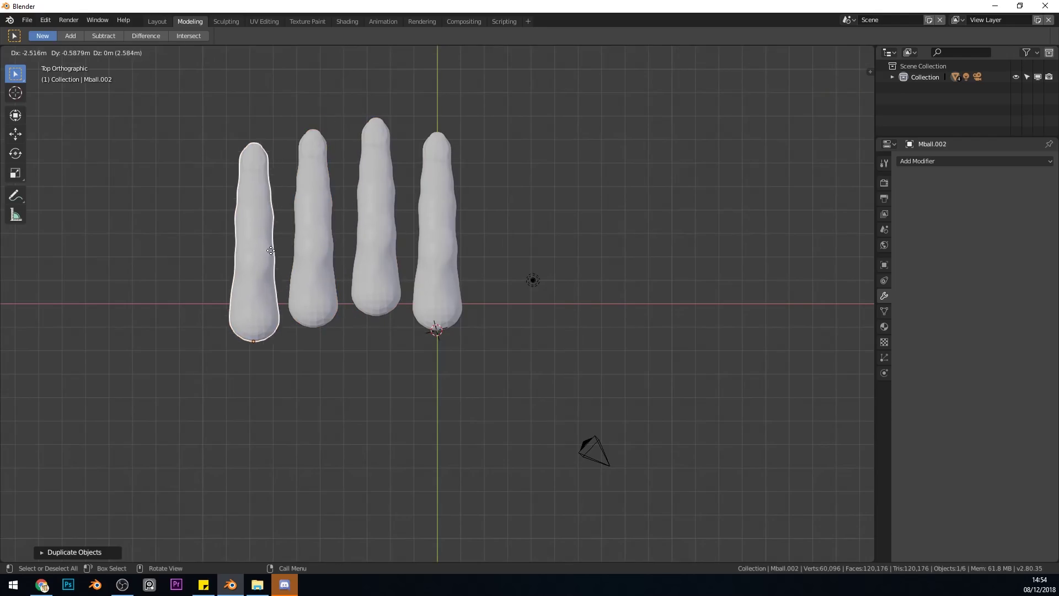
{"action": "left_click", "coordinate": [274, 267]}
- Shorten the leftmost finger along Y and tilt it, then tilt the second finger
{"action": "key", "text": "s"}
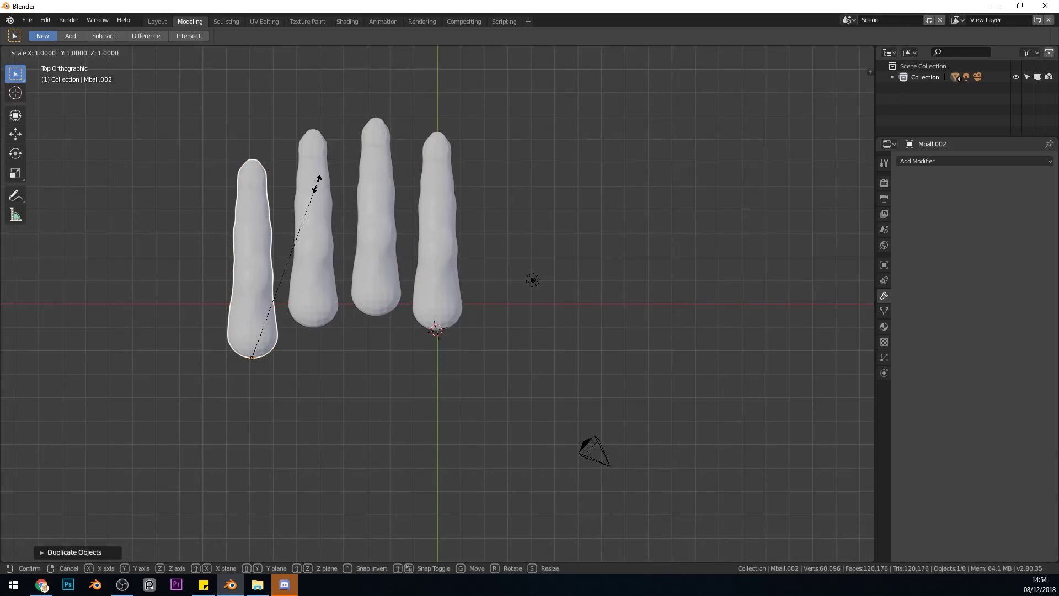
{"action": "key", "text": "y"}
{"action": "left_click", "coordinate": [308, 202]}
{"action": "key", "text": "r"}
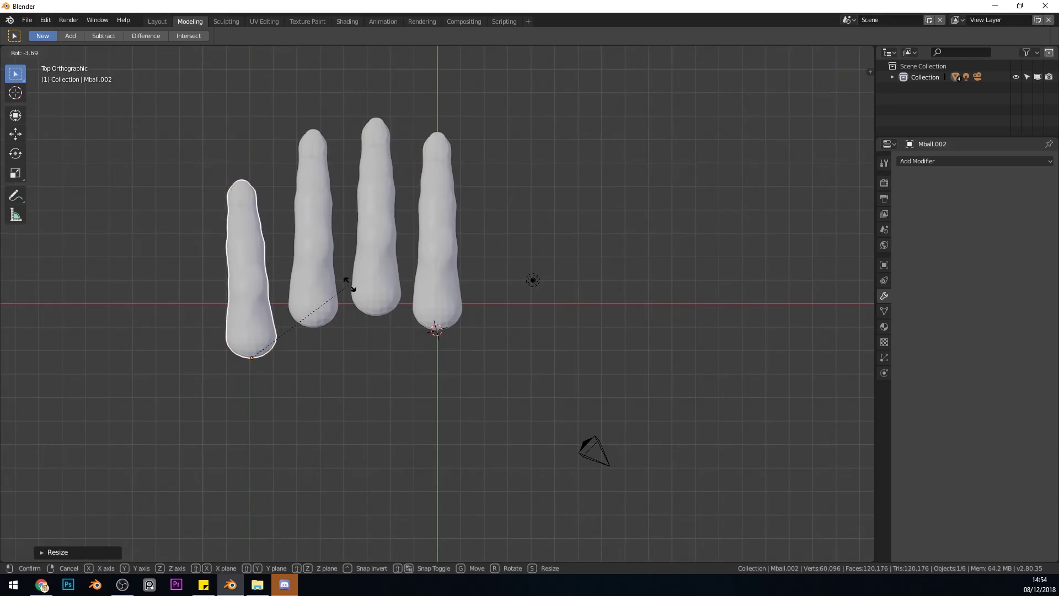
{"action": "left_click", "coordinate": [346, 277]}
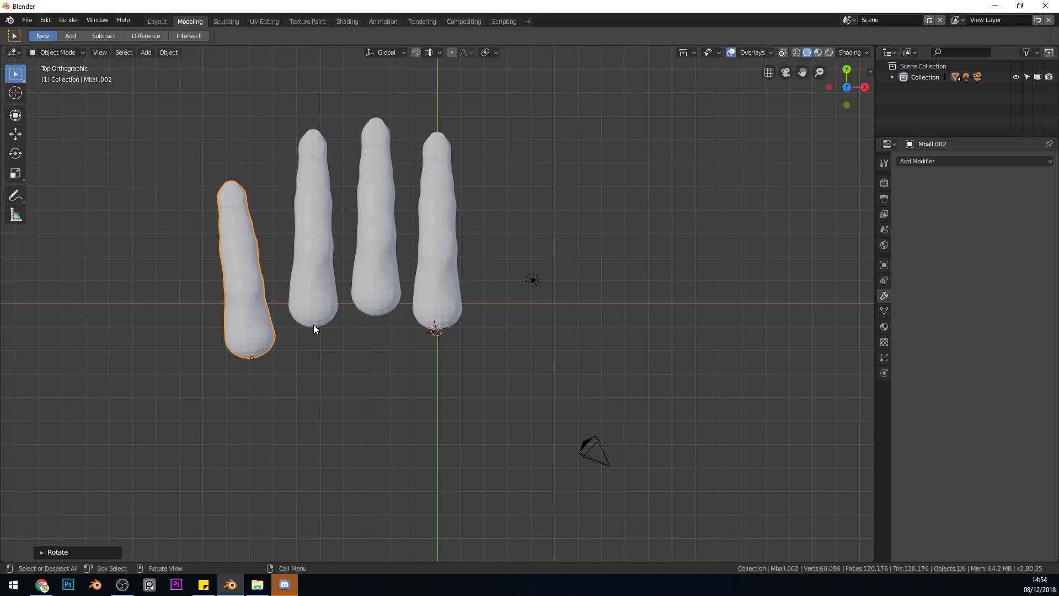
{"action": "right_click", "coordinate": [316, 300]}
{"action": "left_click", "coordinate": [319, 287]}
{"action": "key", "text": "r"}
{"action": "left_click", "coordinate": [385, 211]}
- Resize the third and second fingers along Y and slightly rotate the rightmost finger
{"action": "left_click", "coordinate": [384, 214]}
{"action": "key", "text": "s"}
{"action": "key", "text": "y"}
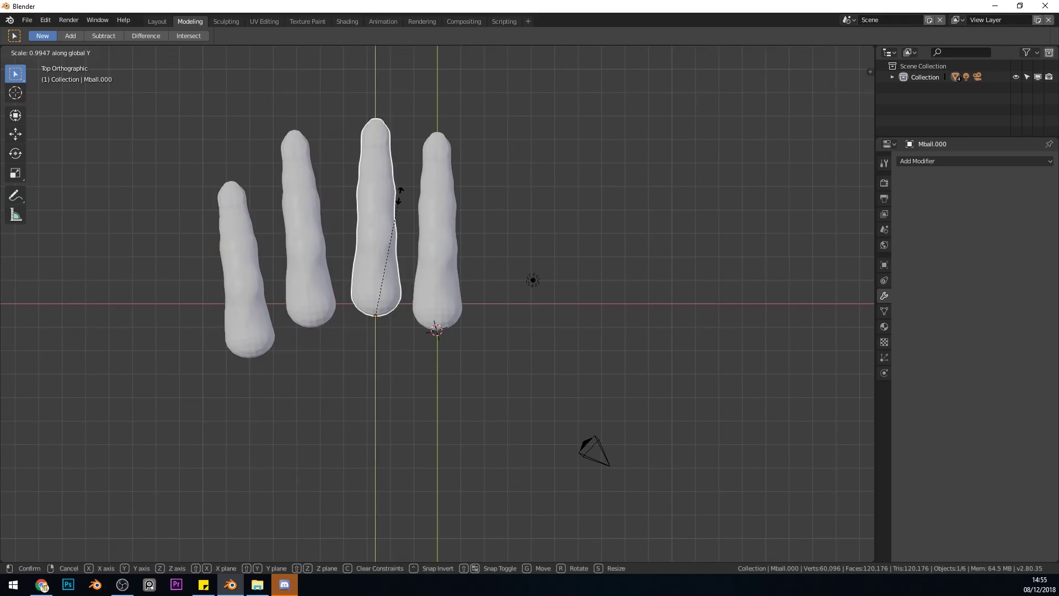
{"action": "left_click", "coordinate": [414, 183]}
{"action": "left_click", "coordinate": [313, 212]}
{"action": "key", "text": "s"}
{"action": "key", "text": "y"}
{"action": "left_click", "coordinate": [359, 198]}
{"action": "left_click", "coordinate": [442, 211]}
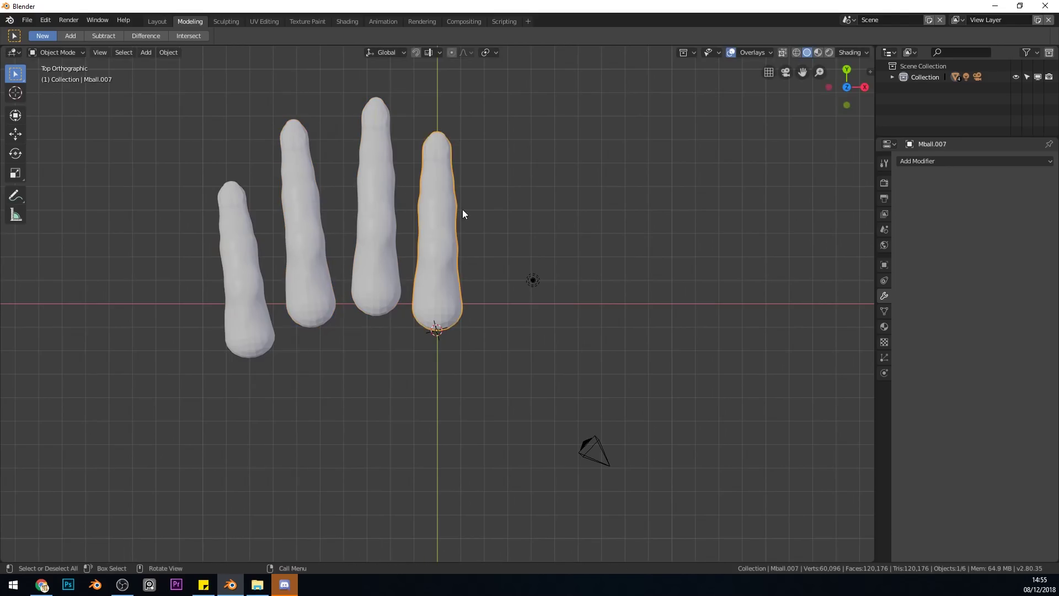
{"action": "key", "text": "r"}
{"action": "left_click", "coordinate": [490, 213]}
{"action": "key", "text": "s"}
- Select all four fingers and rotate them together about X, then orbit to face them
{"action": "left_click", "coordinate": [494, 202]}
{"action": "middle_click_drag", "start_coordinate": [493, 202], "coordinate": [401, 168]}
{"action": "left_click", "coordinate": [511, 267], "text": "shift"}
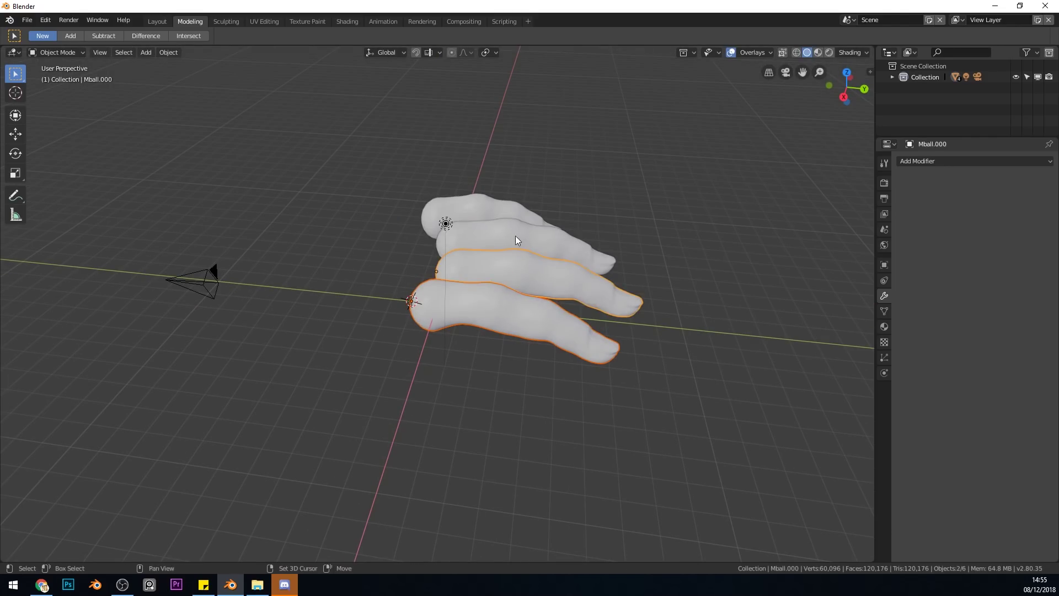
{"action": "left_click", "coordinate": [515, 237], "text": "shift"}
{"action": "key", "text": "r"}
{"action": "key", "text": "x"}
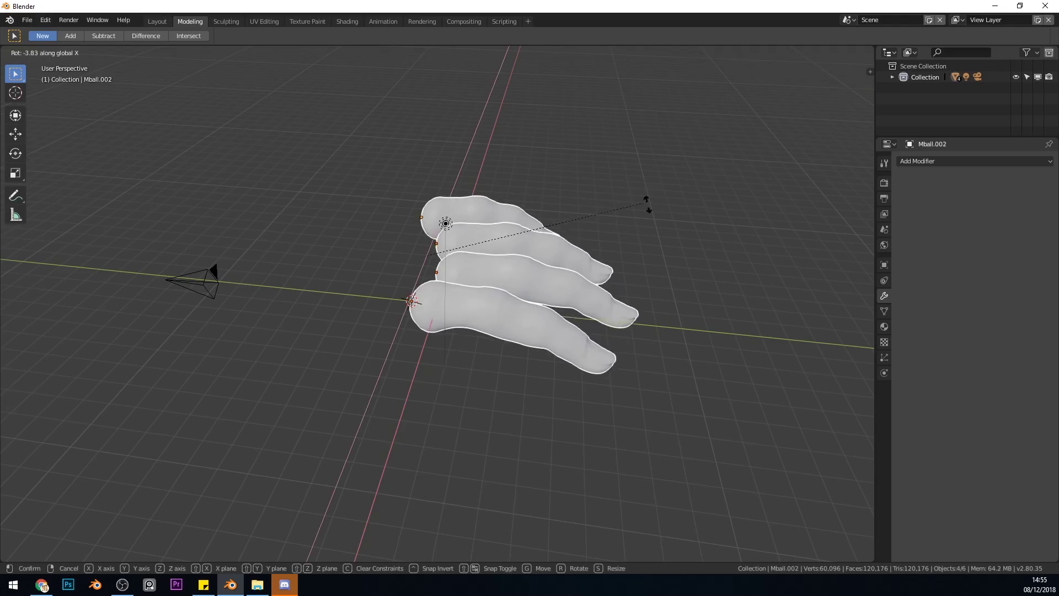
{"action": "left_click", "coordinate": [647, 204]}
{"action": "middle_click_drag", "start_coordinate": [634, 227], "coordinate": [574, 339]}
{"action": "scroll", "coordinate": [479, 292], "scroll_direction": "down", "scroll_amount": 2}
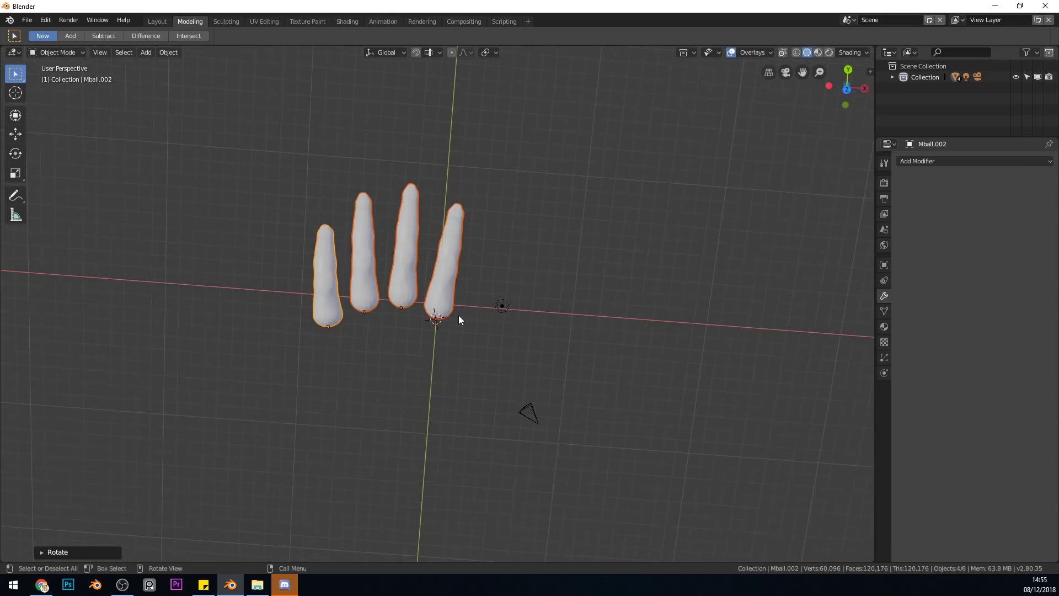
- Add a metaball ball at the 3D cursor below the fingers, scale it to 3.786, and position it
{"action": "key", "text": "KP_7"}
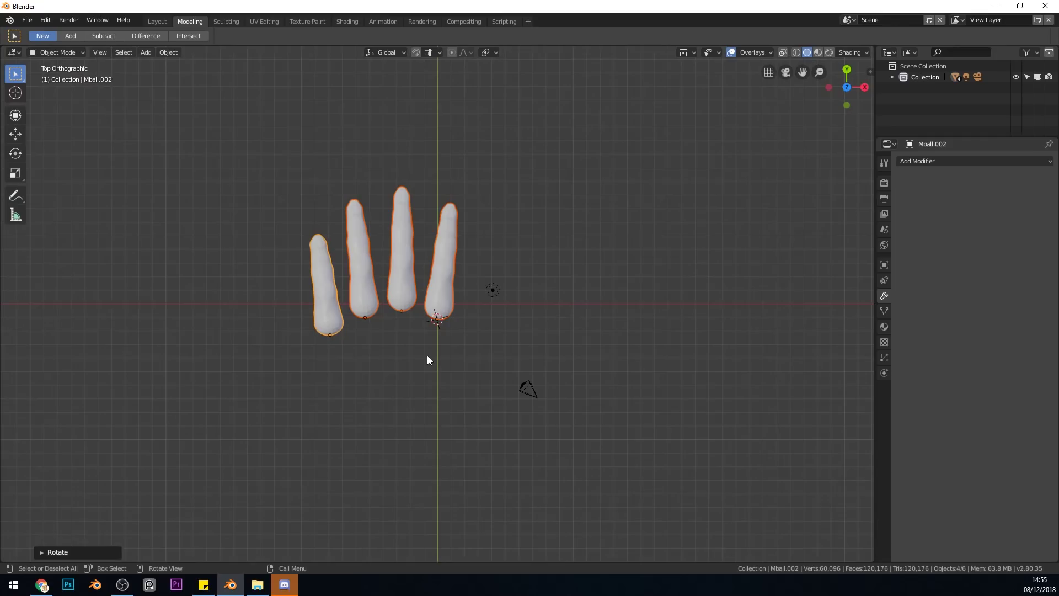
{"action": "right_click", "coordinate": [383, 374], "text": "shift"}
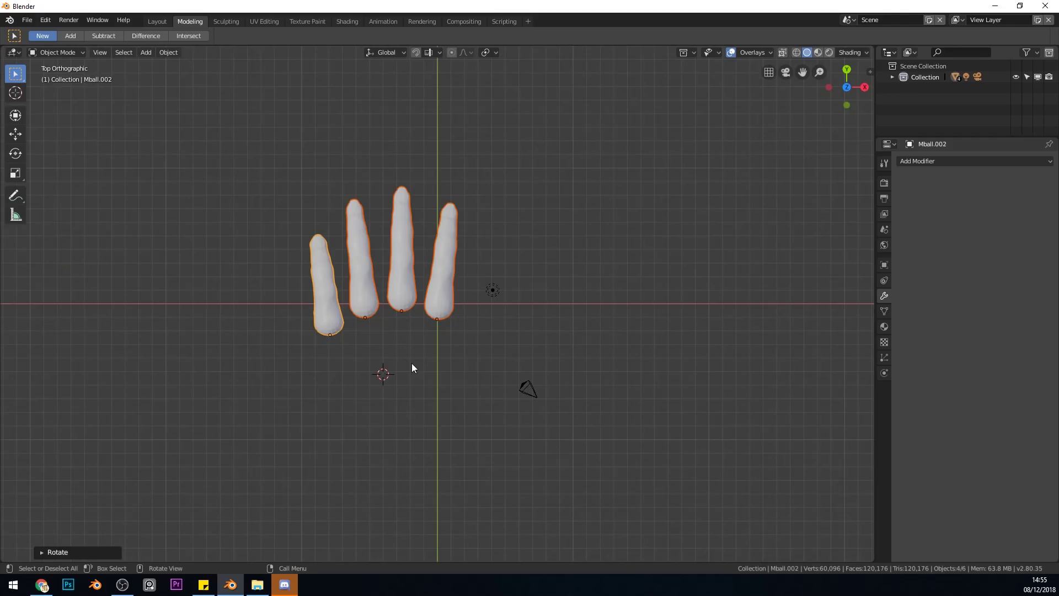
{"action": "key", "text": "shift+a"}
{"action": "mouse_move", "coordinate": [412, 363]}
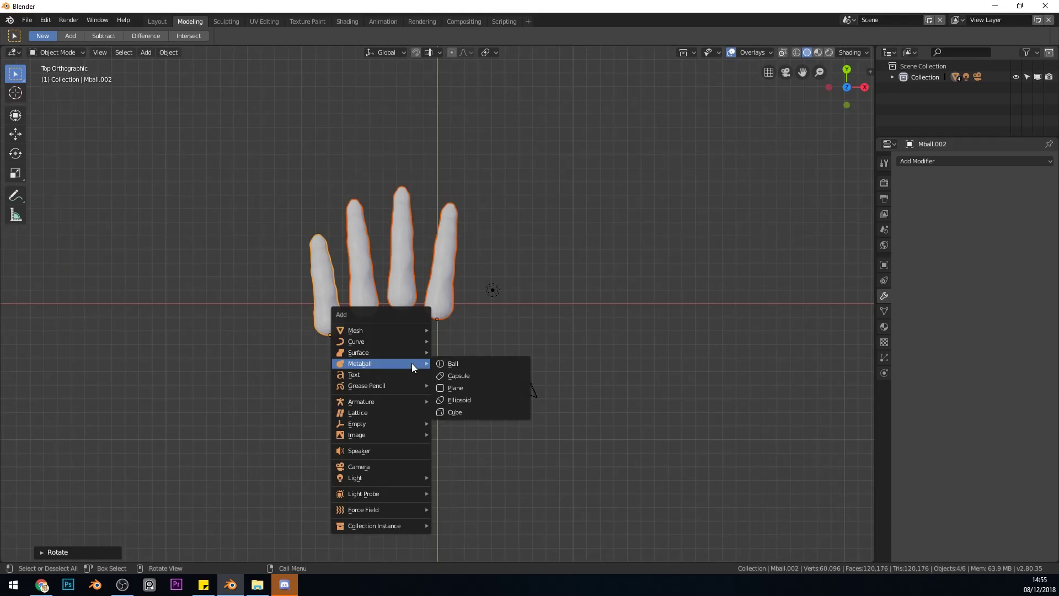
{"action": "left_click", "coordinate": [458, 363]}
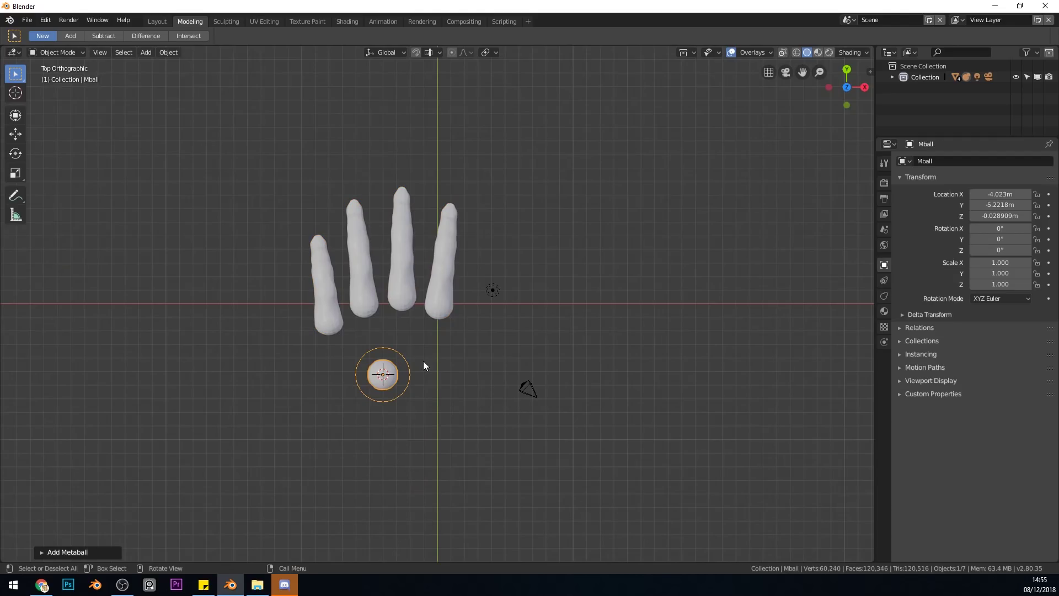
{"action": "key", "text": "s"}
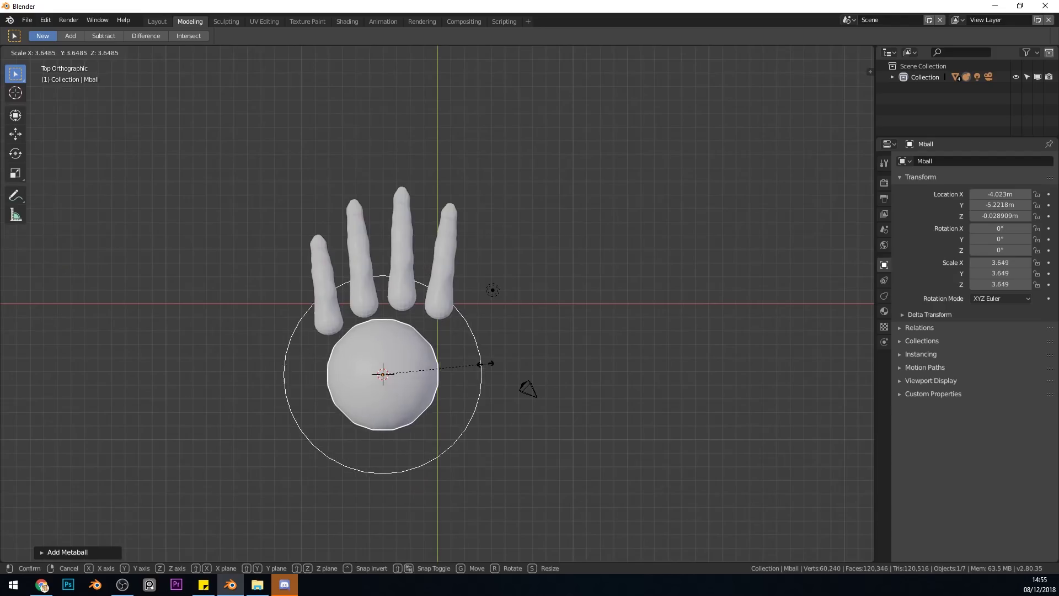
{"action": "left_click", "coordinate": [479, 366]}
{"action": "key", "text": "g"}
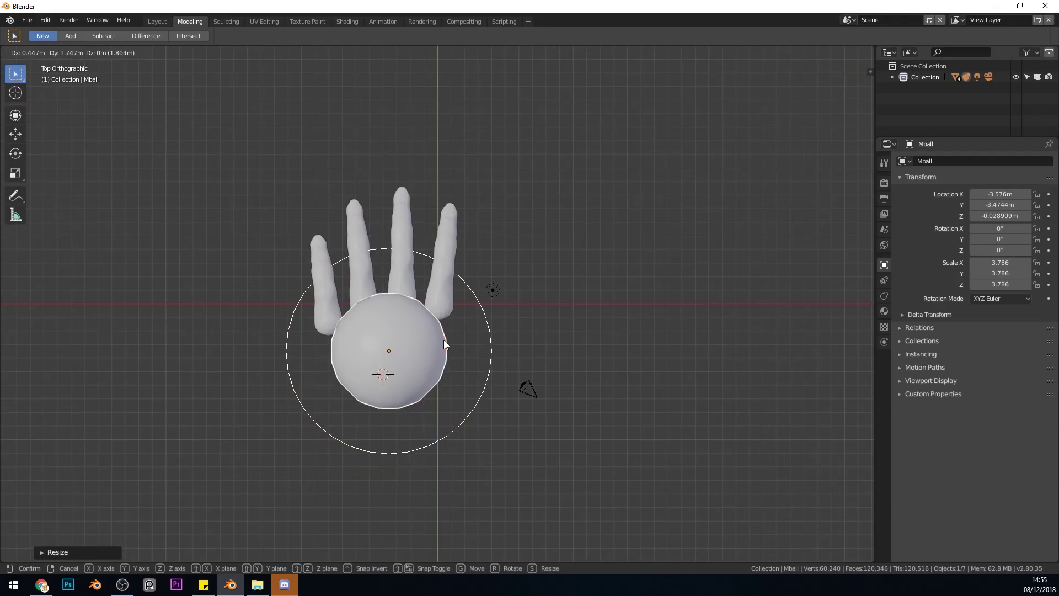
{"action": "left_click", "coordinate": [444, 340]}
- Flatten the palm ball along Z to 1.972 and move it just beneath the fingers
{"action": "middle_click_drag", "start_coordinate": [444, 340], "coordinate": [359, 255]}
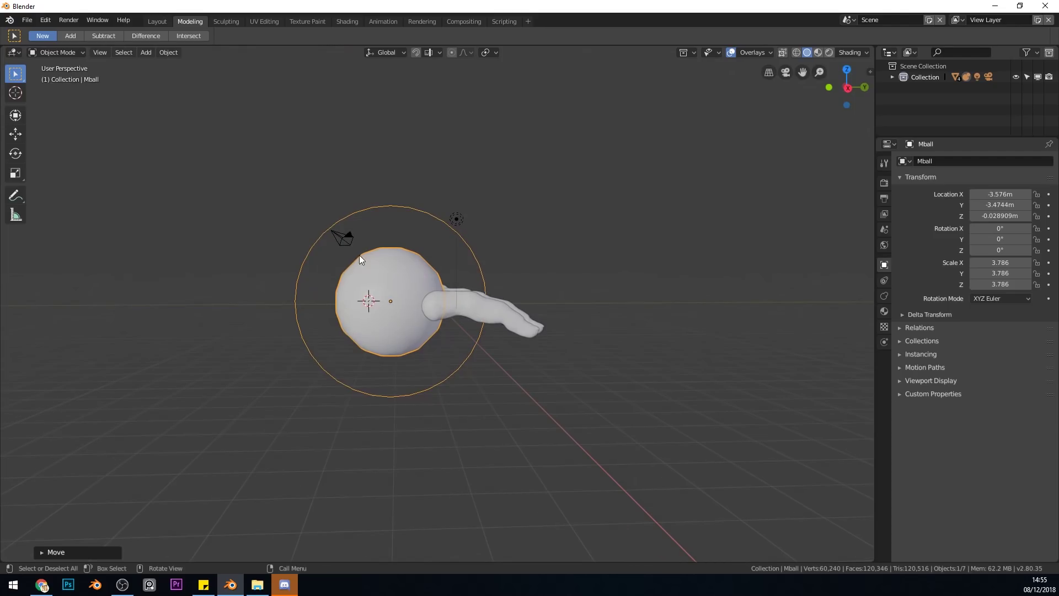
{"action": "key", "text": "s"}
{"action": "key", "text": "z"}
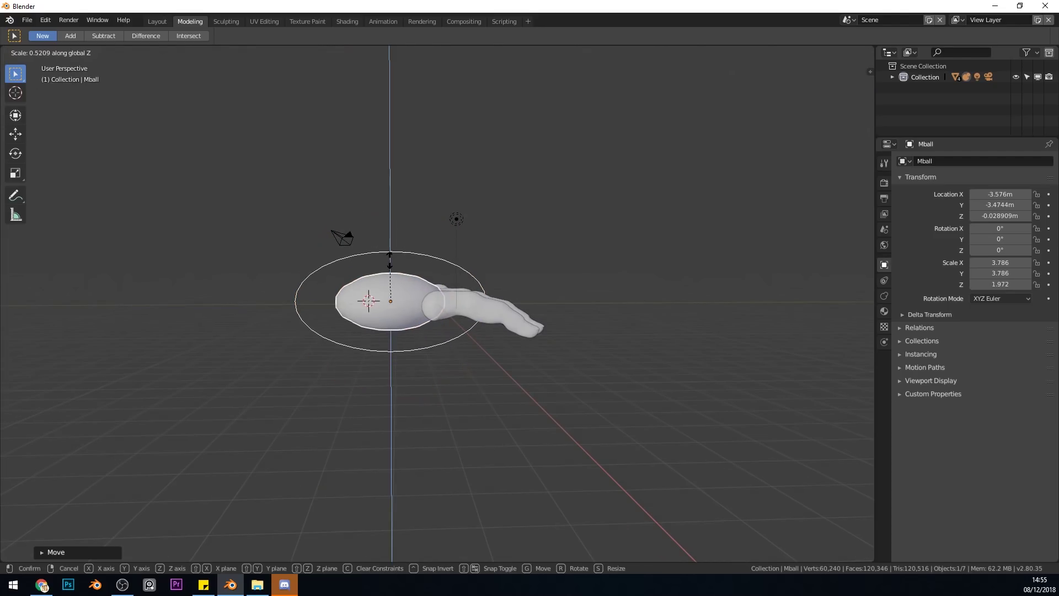
{"action": "left_click", "coordinate": [390, 258]}
{"action": "key", "text": "KP_7"}
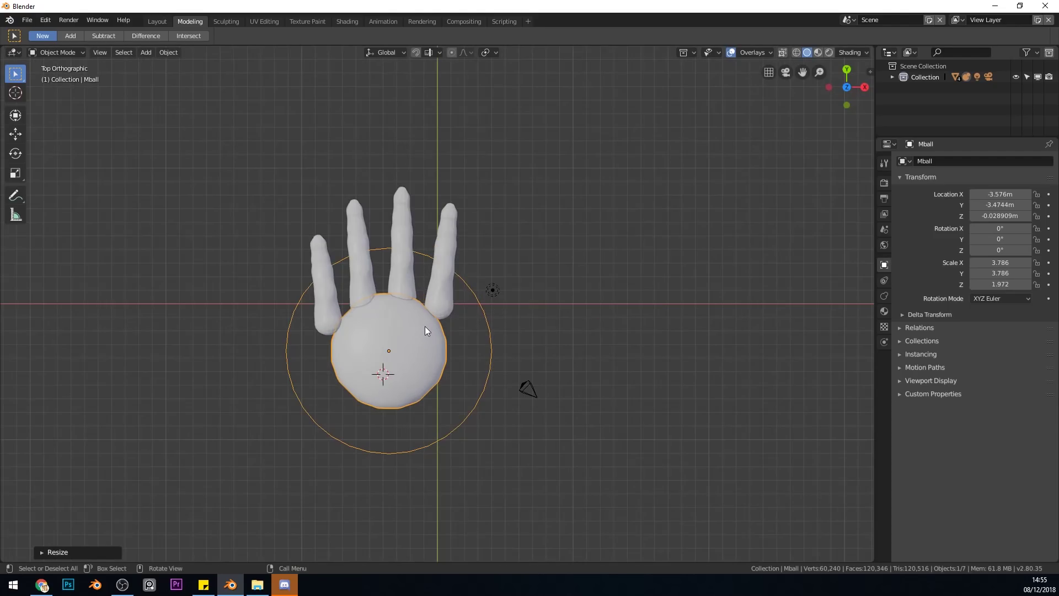
{"action": "key", "text": "g"}
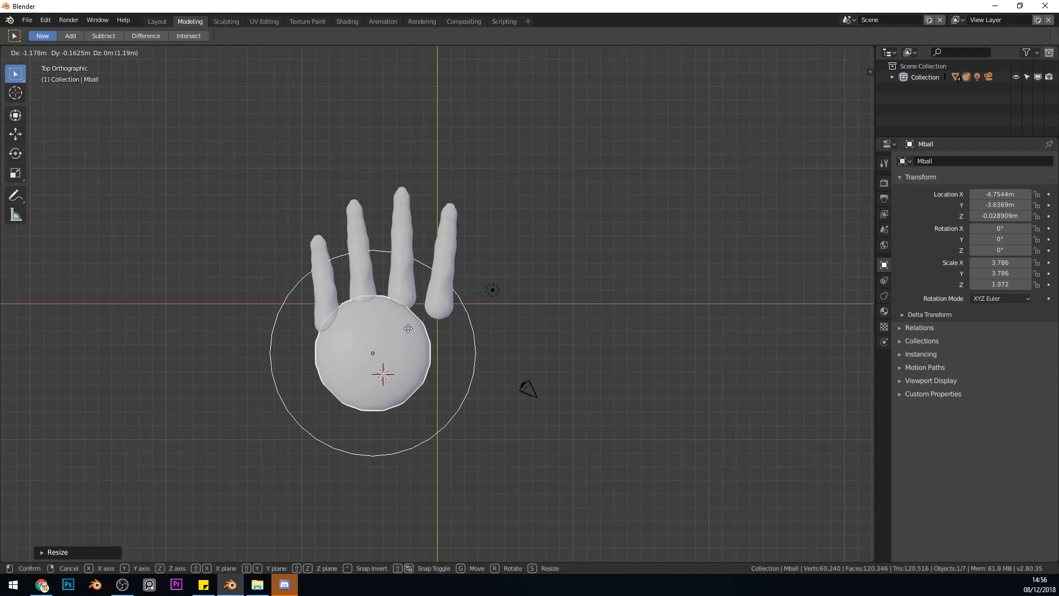
{"action": "left_click", "coordinate": [410, 331]}
{"action": "key", "text": "shift+d"}
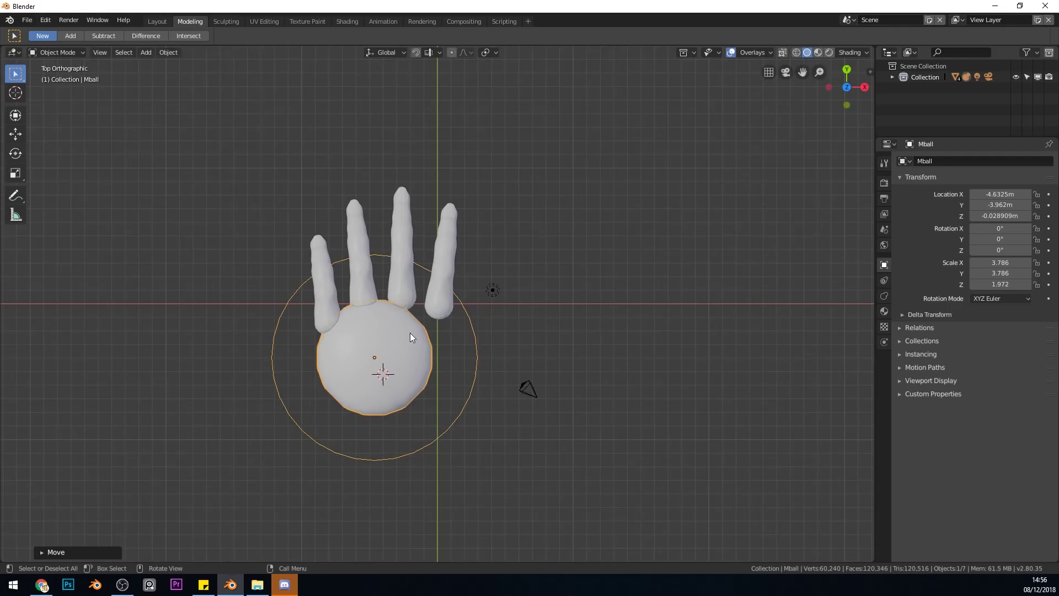
- Place the palm copy to the right and resize it with Z thickness locked
{"action": "left_click", "coordinate": [429, 332]}
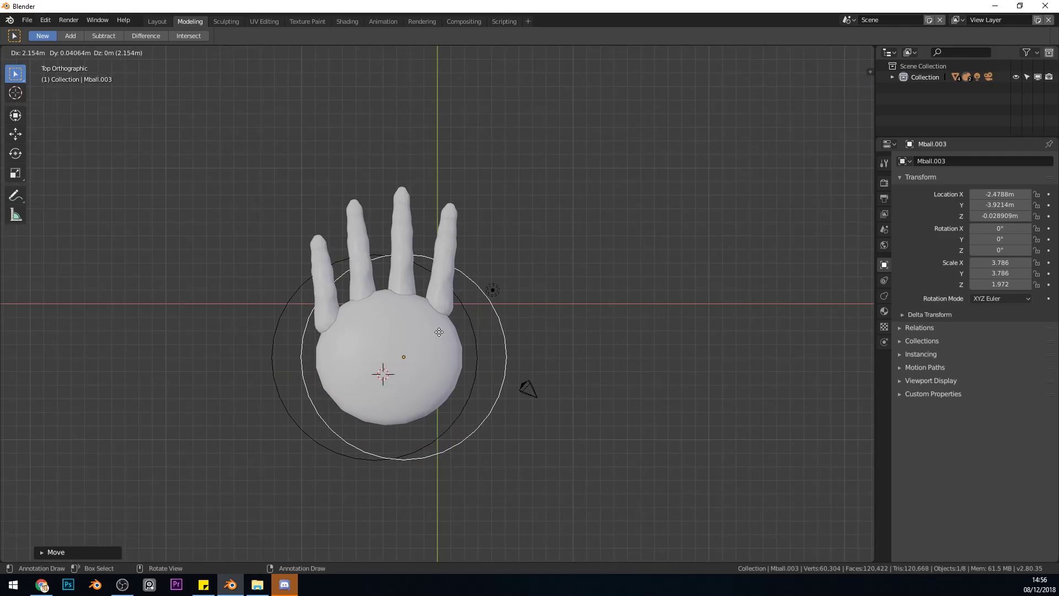
{"action": "left_click", "coordinate": [471, 332]}
{"action": "key", "text": "s"}
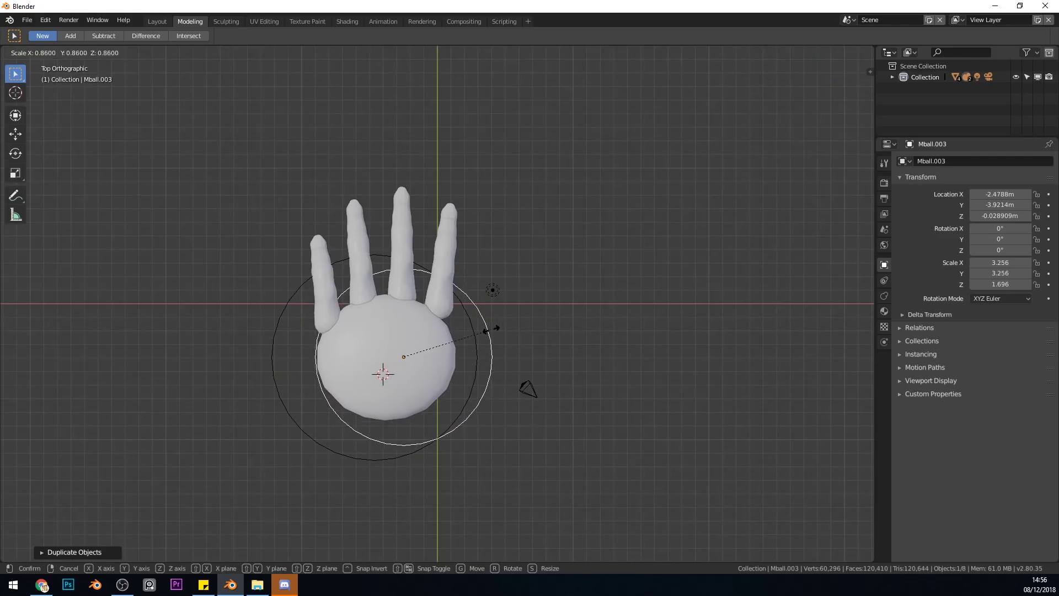
{"action": "left_click", "coordinate": [439, 345]}
{"action": "key", "text": "ctrl+z"}
{"action": "key", "text": "s"}
{"action": "key", "text": "shift+z"}
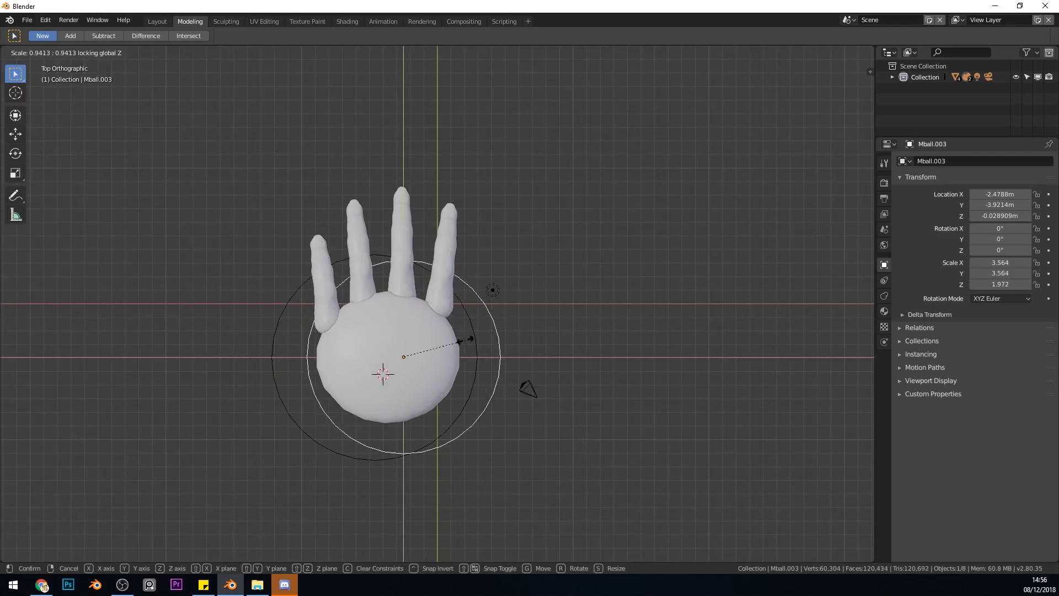
{"action": "left_click", "coordinate": [453, 341]}
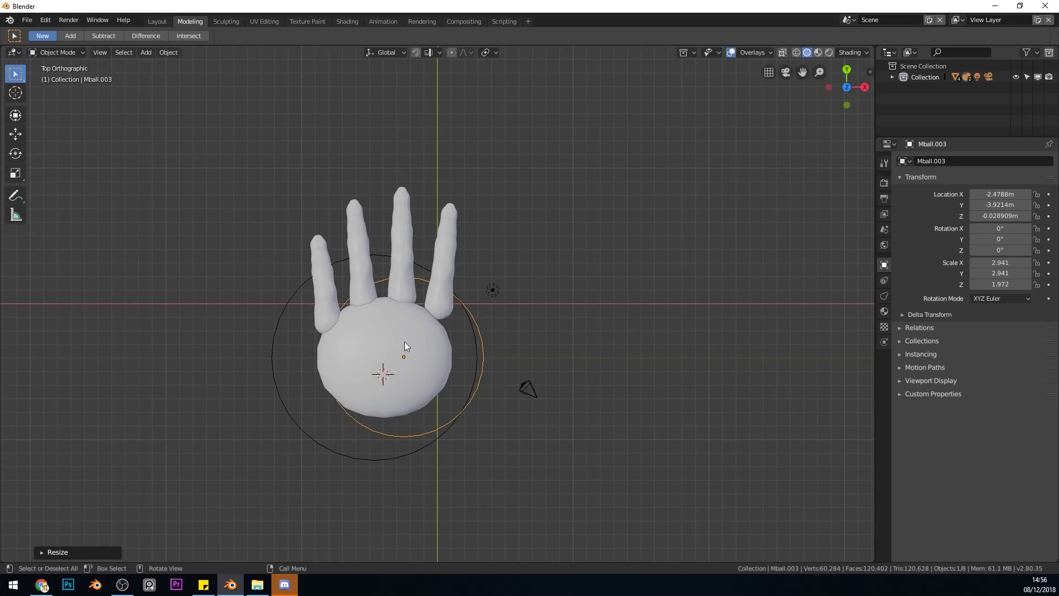
{"action": "key", "text": "g"}
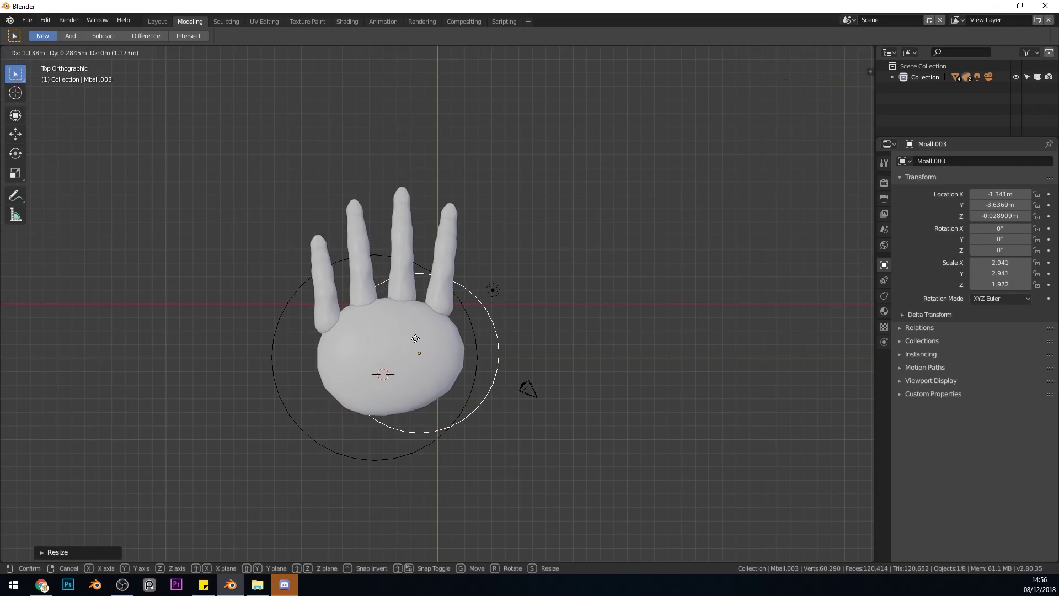
{"action": "left_click", "coordinate": [417, 349]}
- Move the two palm balls lower to lengthen the palm and narrow them along X
{"action": "left_click", "coordinate": [385, 354], "text": "shift"}
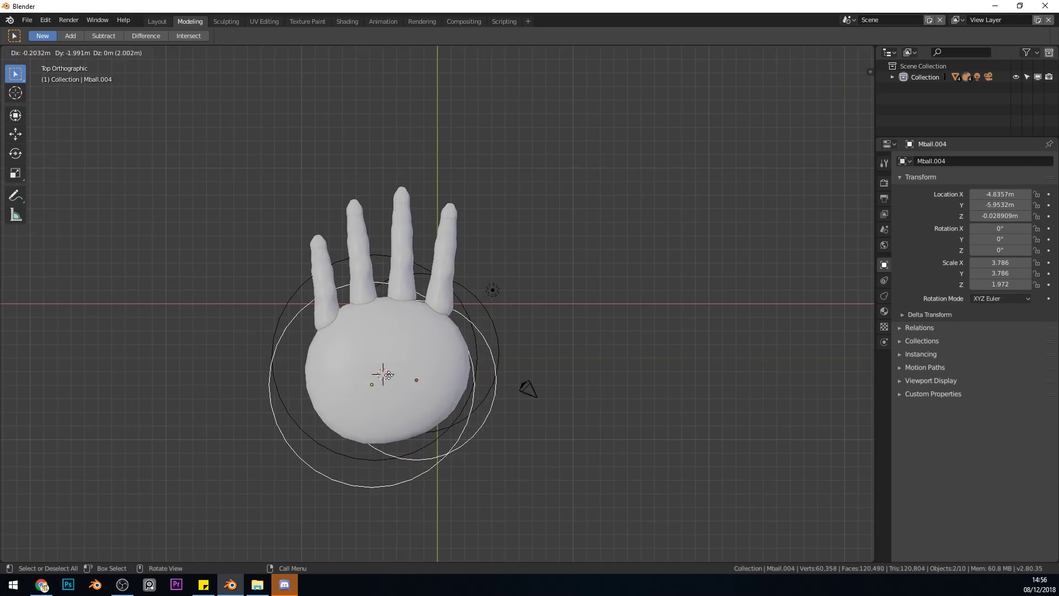
{"action": "left_click", "coordinate": [493, 386]}
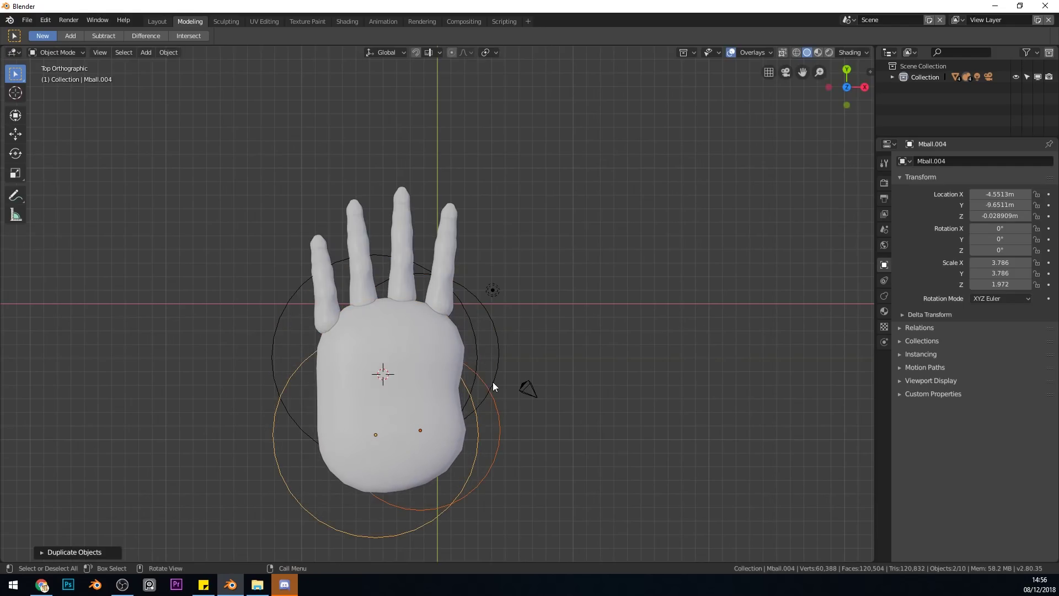
{"action": "key", "text": "s"}
{"action": "key", "text": "x"}
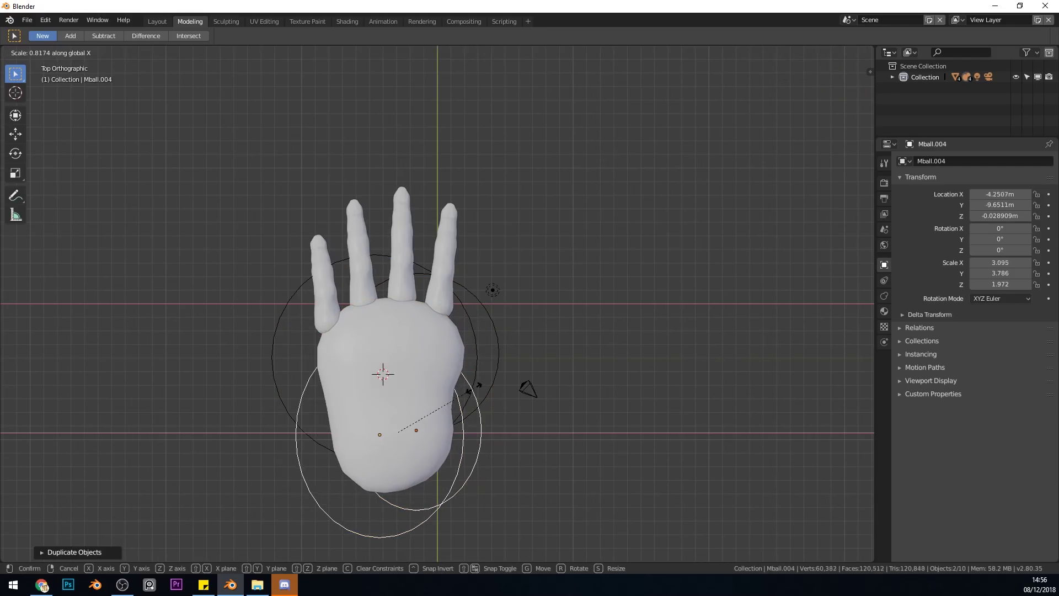
{"action": "left_click", "coordinate": [472, 429]}
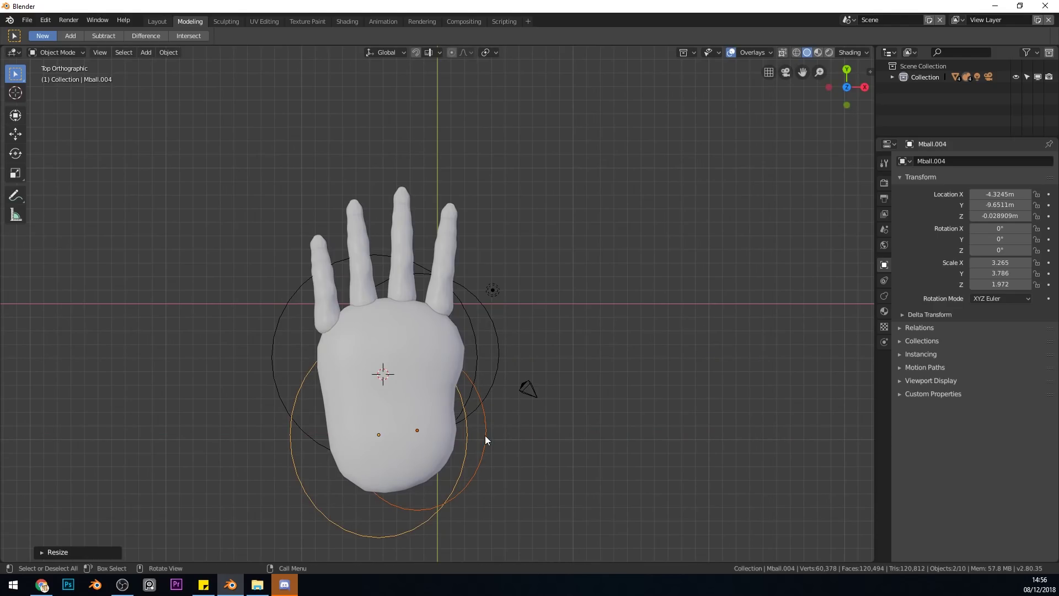
- Shift a lower ball to the palm's right edge, shrink it, and add a copy for the thumb base
{"action": "left_click", "coordinate": [485, 436]}
{"action": "key", "text": "g"}
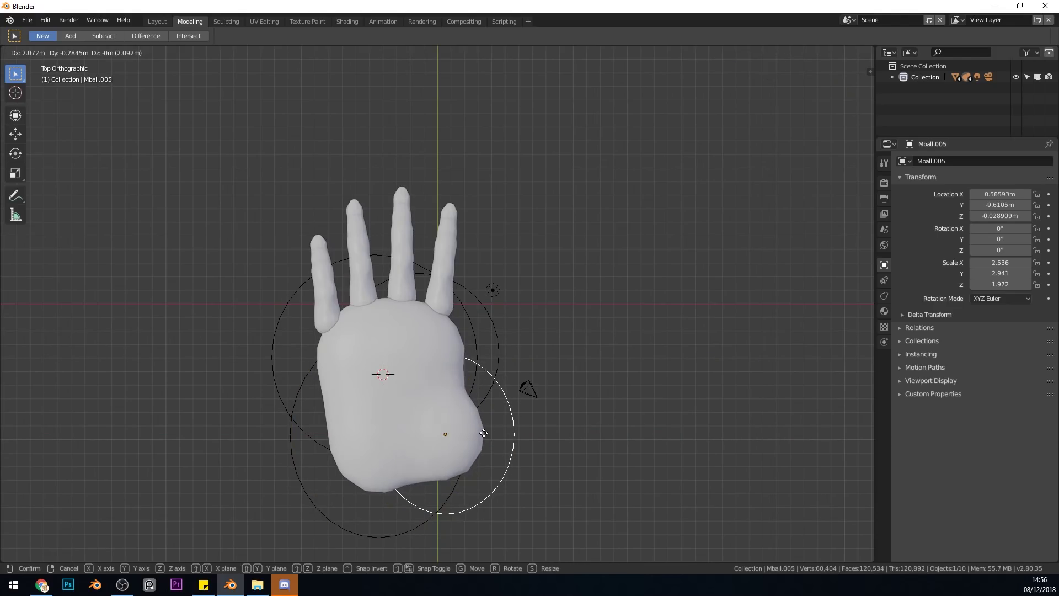
{"action": "left_click", "coordinate": [491, 423]}
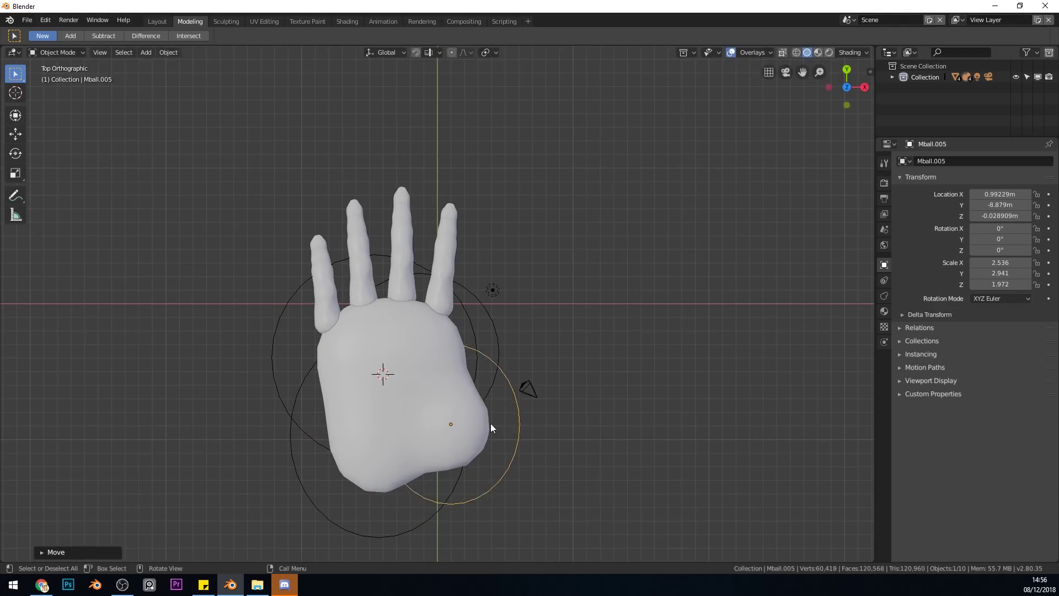
{"action": "key", "text": "s"}
{"action": "left_click", "coordinate": [485, 409]}
{"action": "key", "text": "shift+d"}
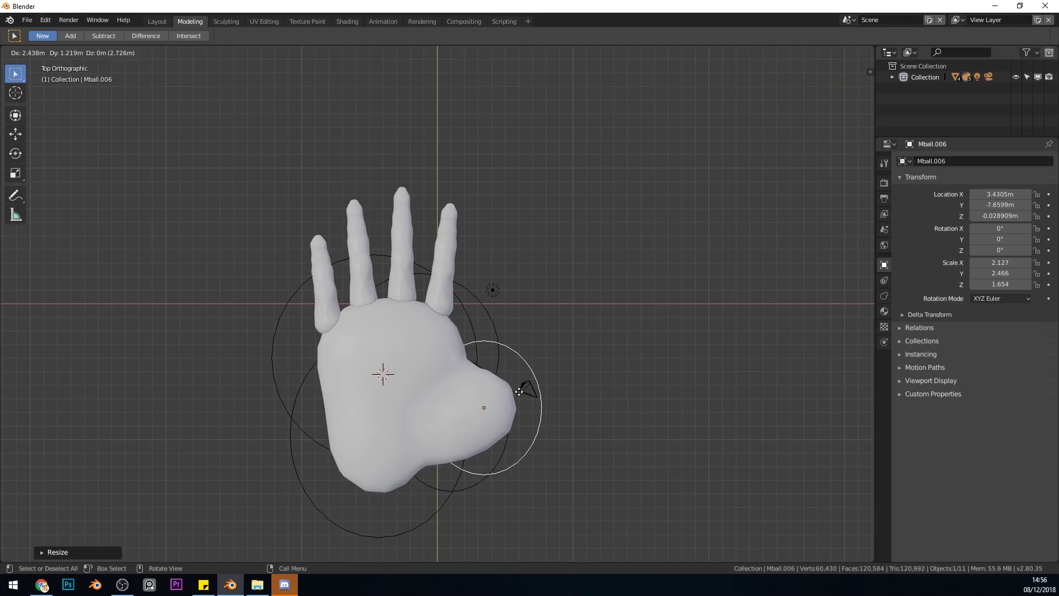
{"action": "left_click", "coordinate": [524, 385]}
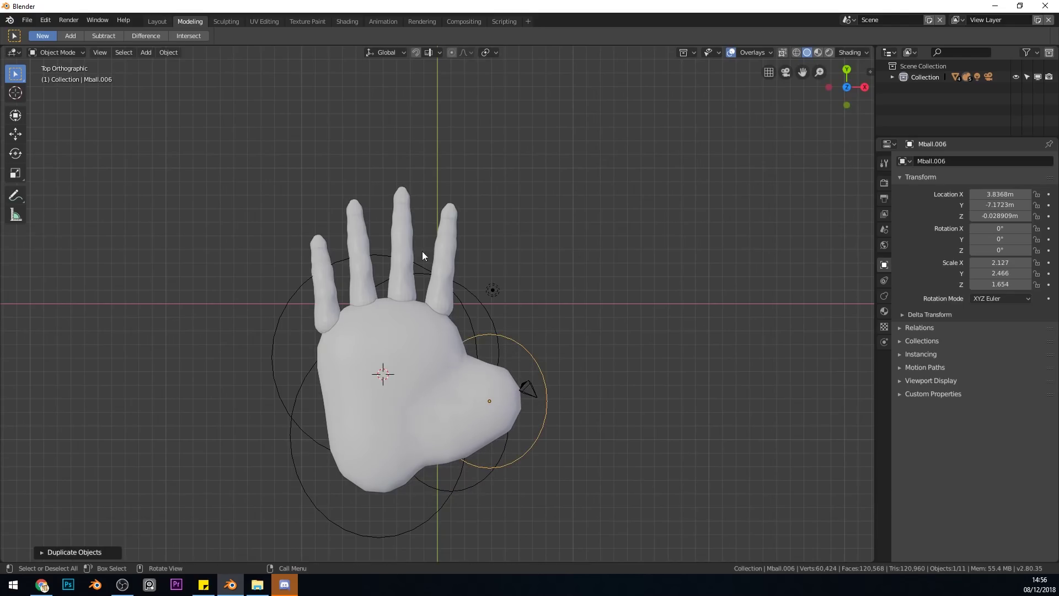
- Duplicate a finger metaball, then rotate and move the copy against the palm as a thumb
{"action": "left_click", "coordinate": [447, 259]}
{"action": "key", "text": "shift+d"}
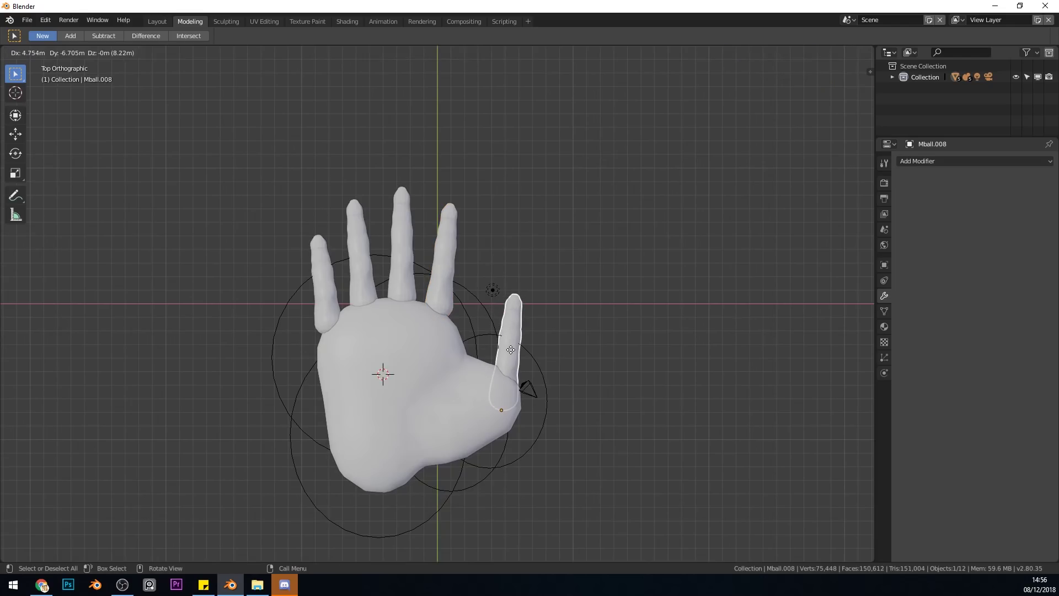
{"action": "left_click", "coordinate": [510, 349]}
{"action": "key", "text": "r"}
{"action": "left_click", "coordinate": [548, 380]}
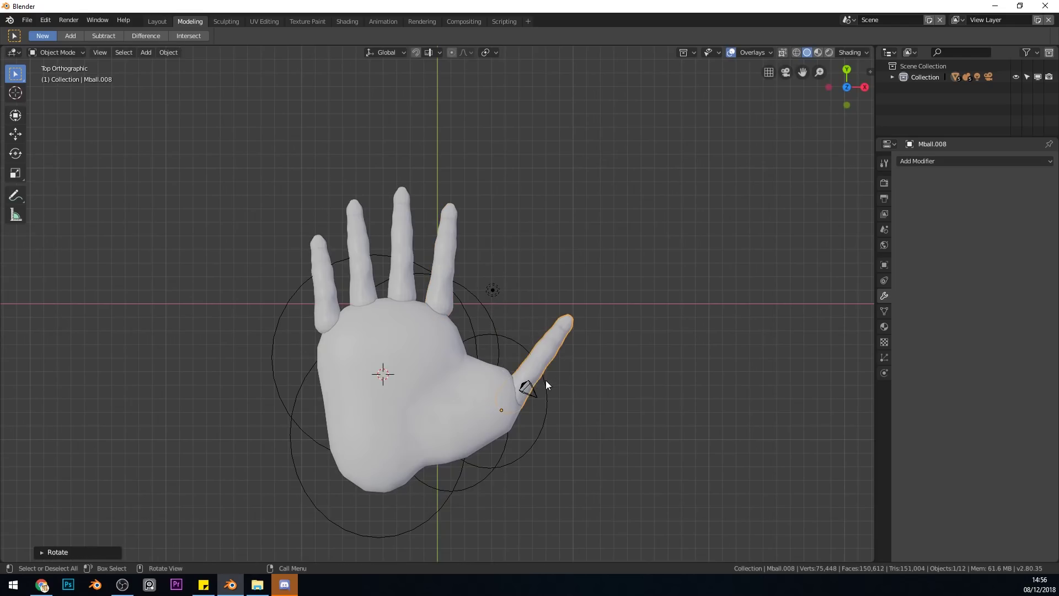
{"action": "key", "text": "g"}
{"action": "left_click", "coordinate": [529, 381]}
- Widen the thumb metaball about 1.3 times with its local Y length locked
{"action": "middle_click_drag", "start_coordinate": [529, 381], "coordinate": [409, 343]}
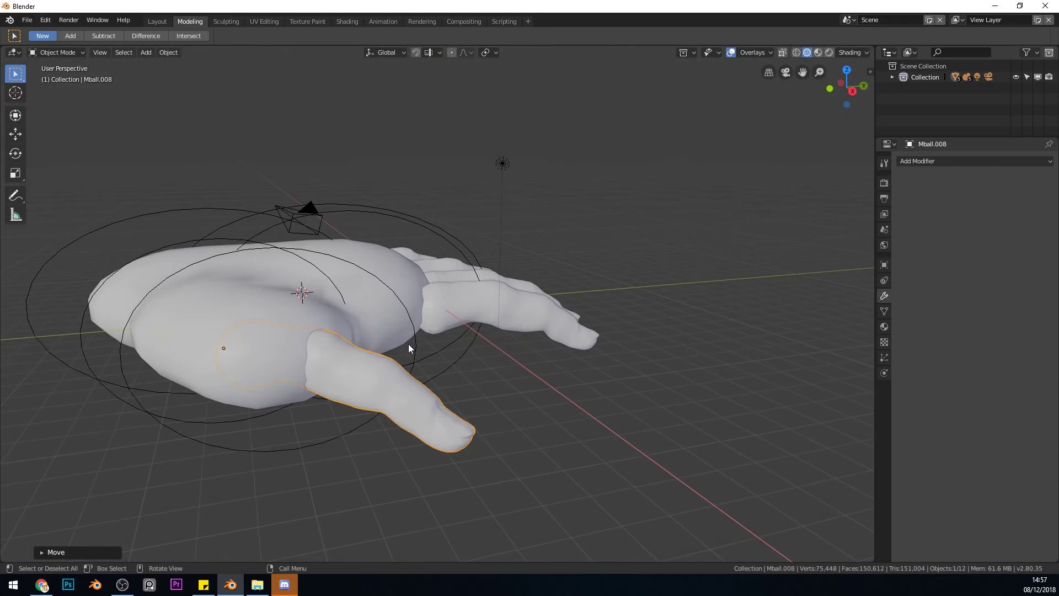
{"action": "middle_click_drag", "start_coordinate": [355, 375], "coordinate": [382, 401]}
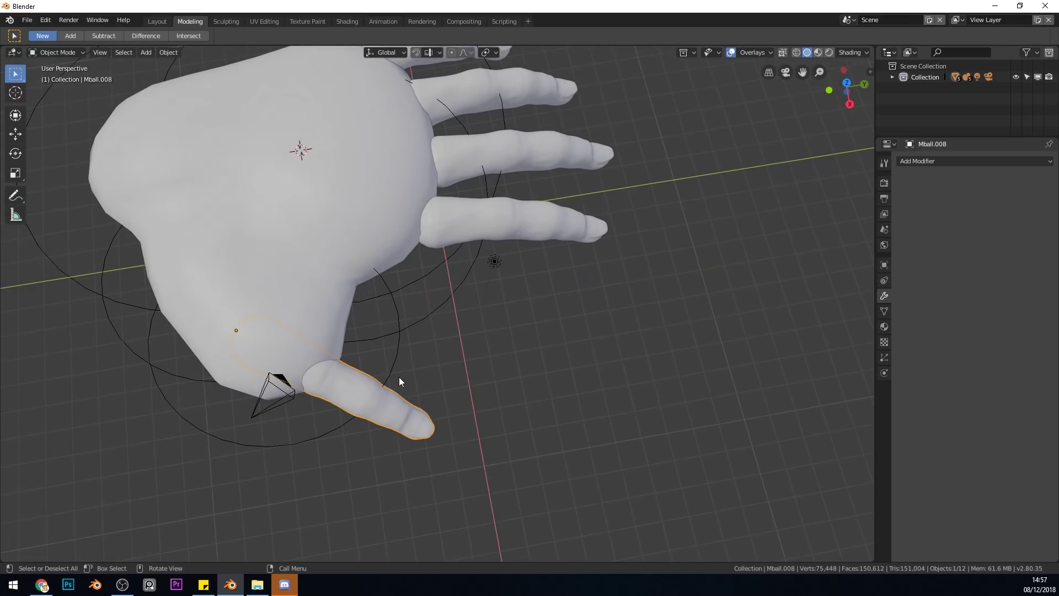
{"action": "key", "text": "s"}
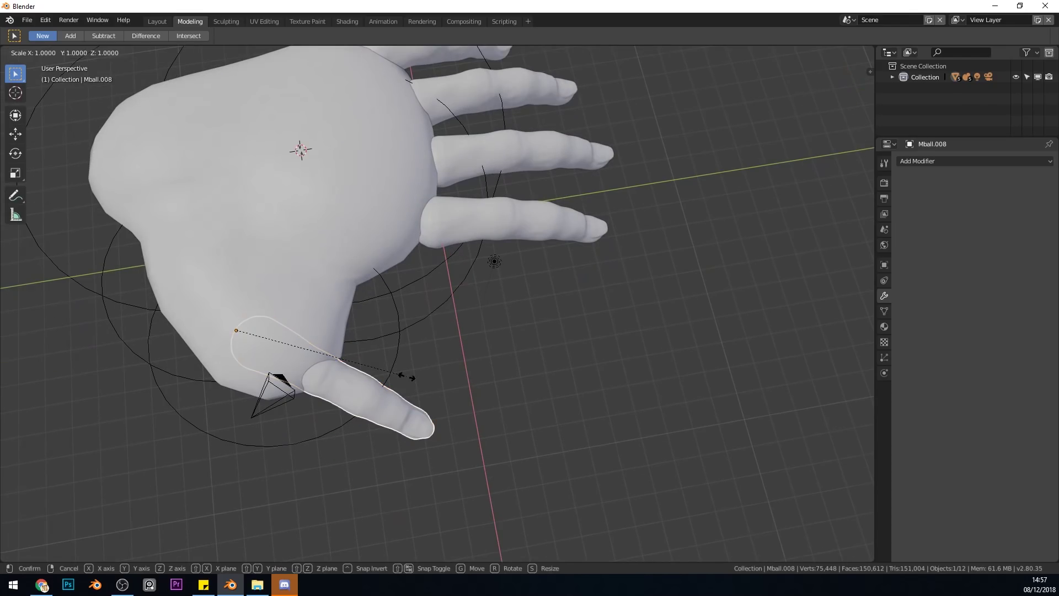
{"action": "key", "text": "x"}
{"action": "key", "text": "x"}
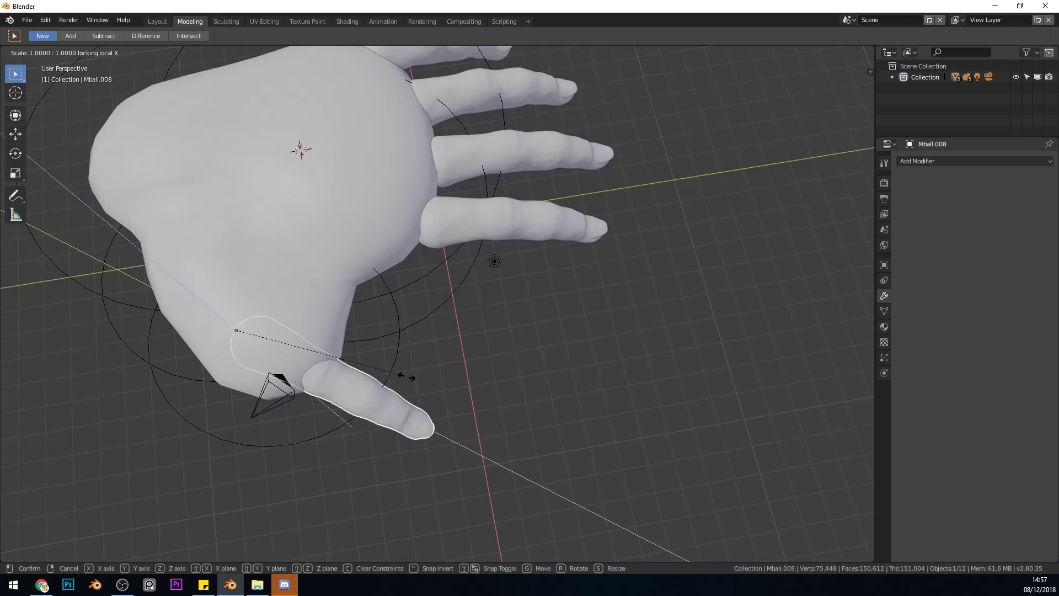
{"action": "key", "text": "shift+y"}
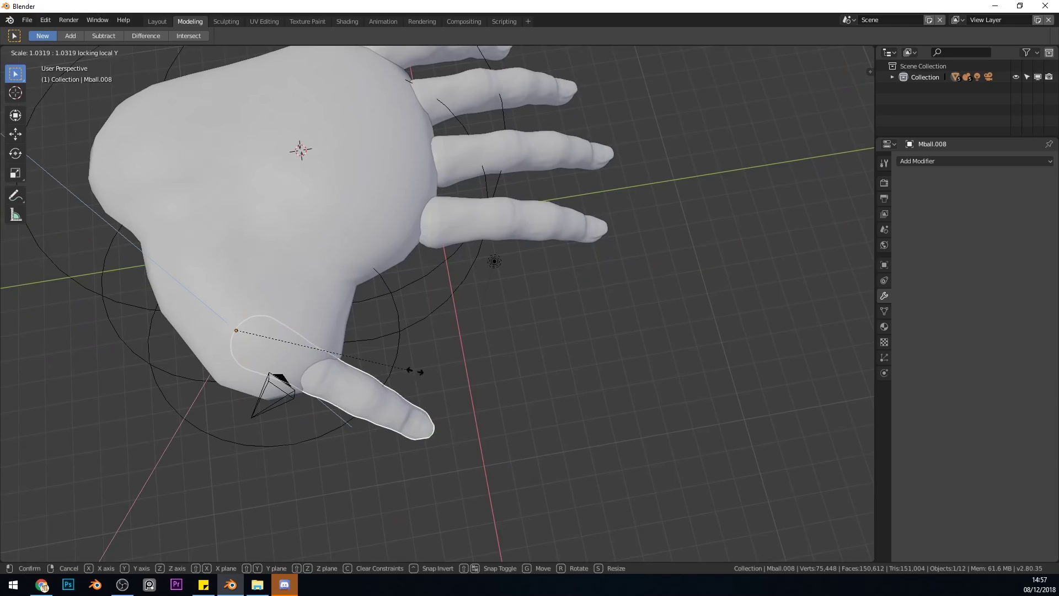
{"action": "left_click", "coordinate": [465, 354]}
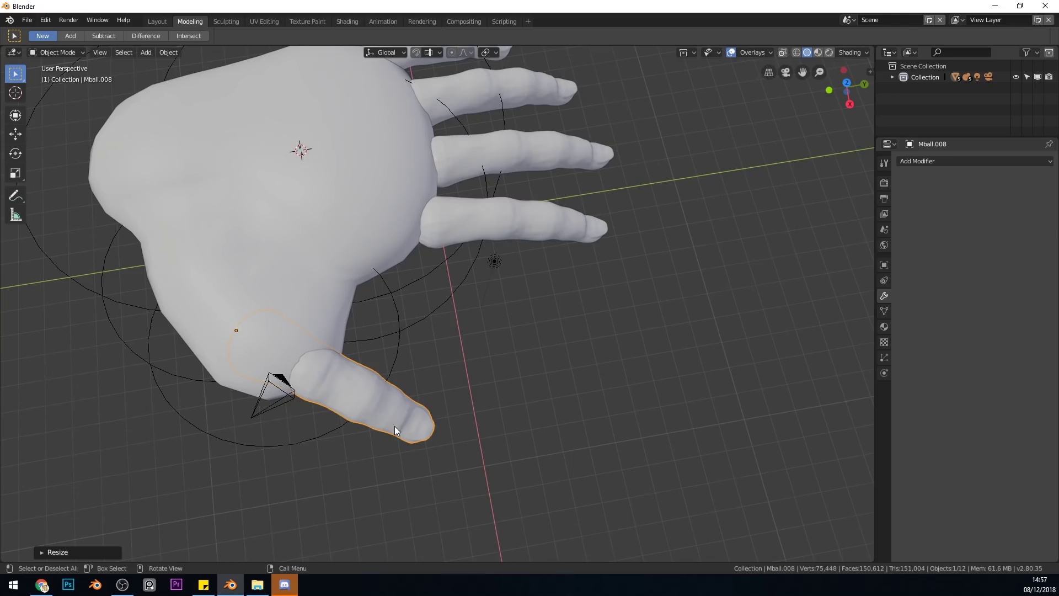
- Resize the palm metaball
{"action": "middle_click_drag", "start_coordinate": [395, 429], "coordinate": [452, 317]}
{"action": "left_click", "coordinate": [378, 194]}
{"action": "key", "text": "s"}
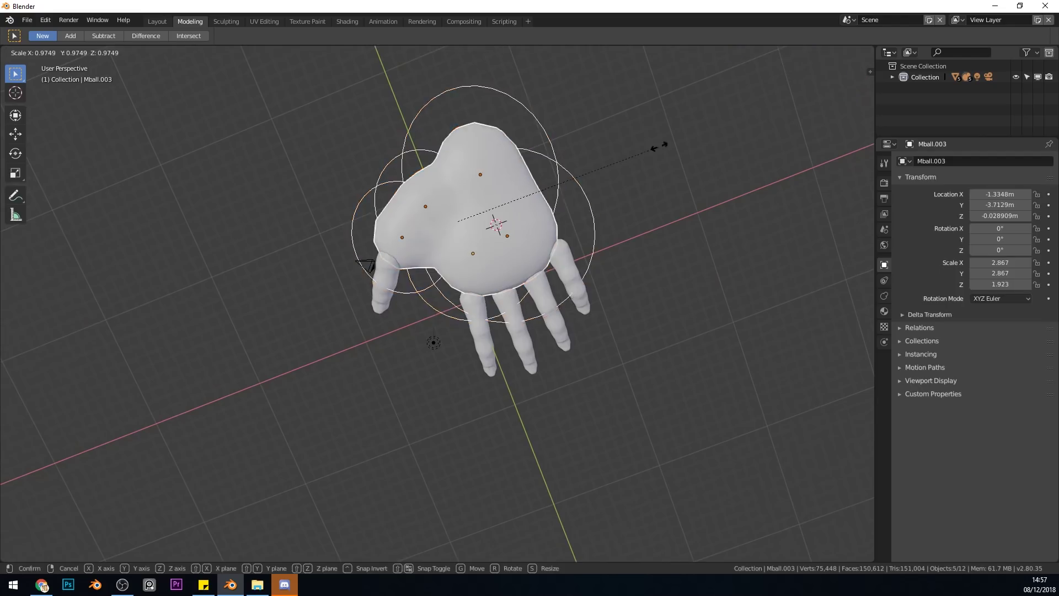
{"action": "left_click", "coordinate": [656, 148]}
- In Top view, move the pinky, the other fingers and the thumb closer onto the palm
{"action": "left_click", "coordinate": [585, 280]}
{"action": "key", "text": "KP_7"}
{"action": "key", "text": "g"}
{"action": "left_click", "coordinate": [347, 285]}
{"action": "left_click", "coordinate": [343, 276]}
{"action": "key", "text": "g"}
{"action": "left_click", "coordinate": [347, 279]}
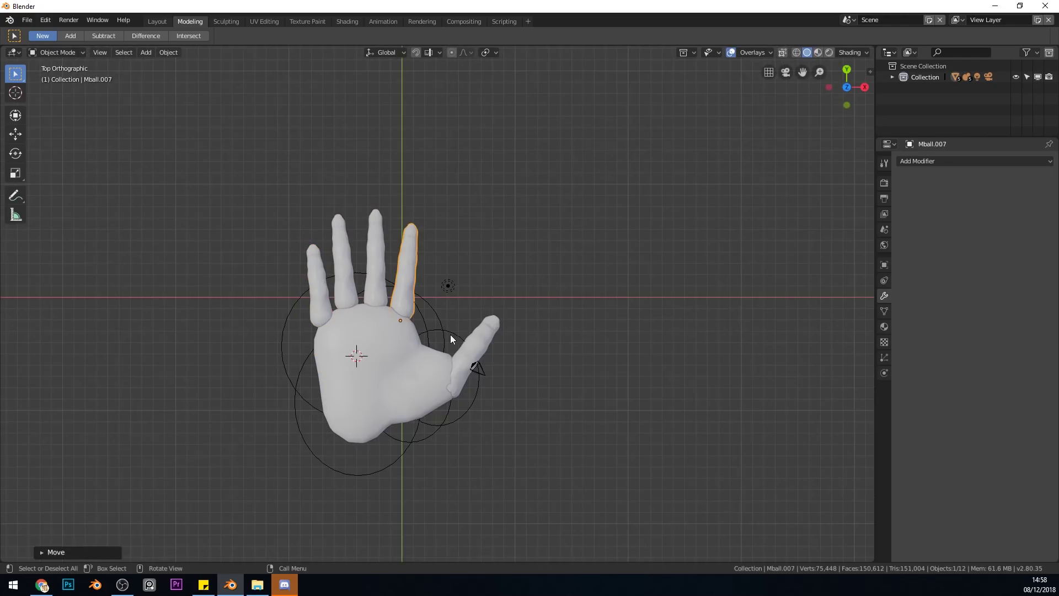
{"action": "left_click", "coordinate": [450, 334]}
- Shrink a palm metaball copy and place Mball.009 at the base of the palm
{"action": "key", "text": "g"}
{"action": "left_click", "coordinate": [443, 326]}
{"action": "left_click", "coordinate": [462, 369]}
- Add another palm metaball copy, Mball.010, raised onto the palm
{"action": "key", "text": "g"}
{"action": "left_click", "coordinate": [449, 356]}
{"action": "left_click", "coordinate": [408, 426]}
{"action": "key", "text": "s"}
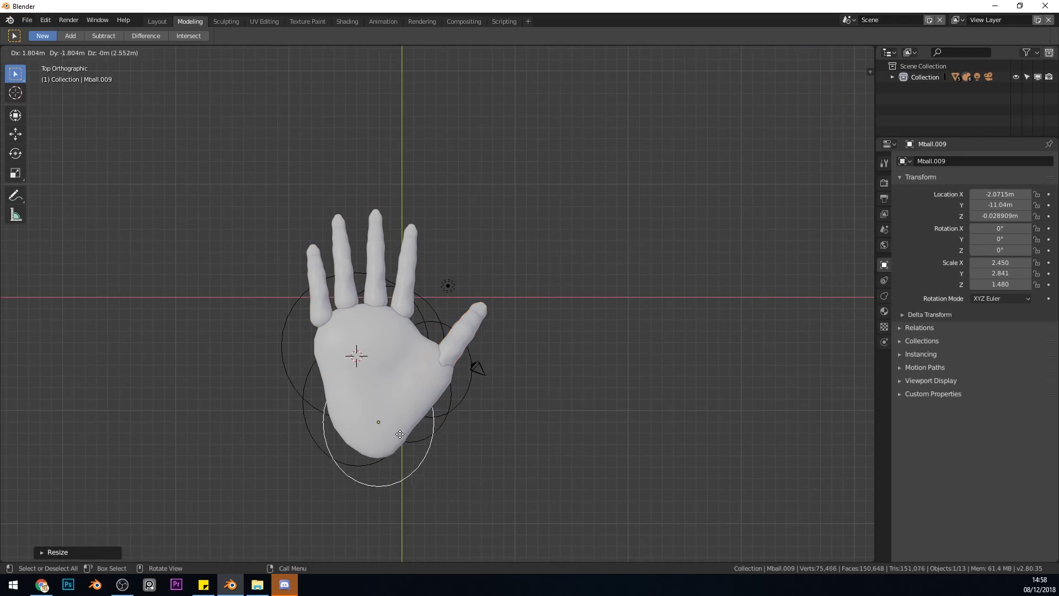
{"action": "left_click", "coordinate": [387, 413]}
{"action": "middle_click_drag", "start_coordinate": [452, 387], "coordinate": [328, 276]}
{"action": "key", "text": "shift+d"}
{"action": "key", "text": "g"}
{"action": "left_click", "coordinate": [282, 178]}
- Box-select all of the hand's metaballs
{"action": "middle_click_drag", "start_coordinate": [237, 271], "coordinate": [454, 286]}
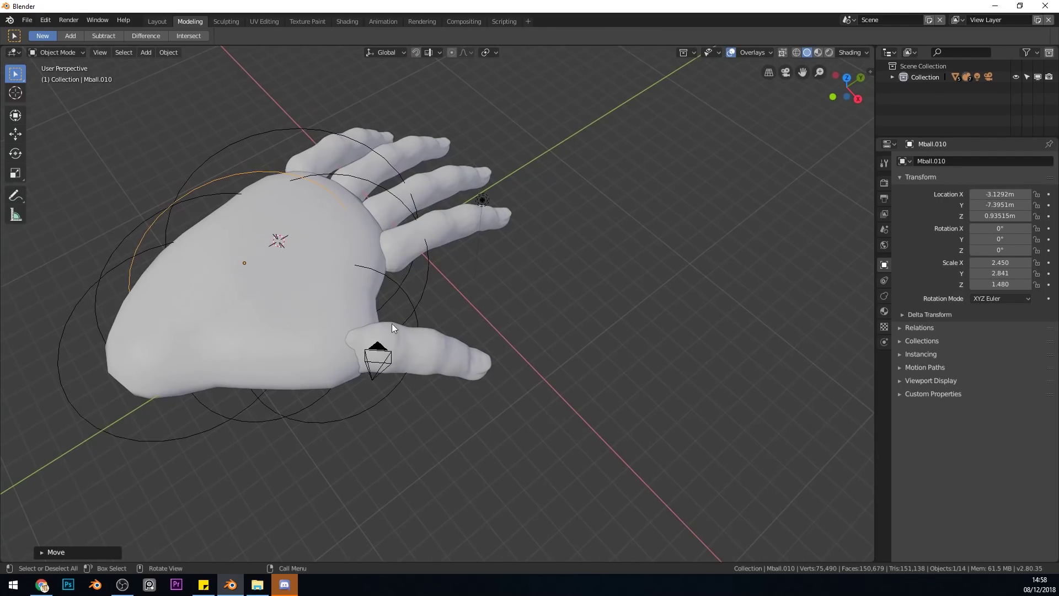
{"action": "scroll", "coordinate": [396, 222], "scroll_direction": "down", "scroll_amount": 4}
{"action": "middle_click_drag", "start_coordinate": [396, 223], "coordinate": [383, 251]}
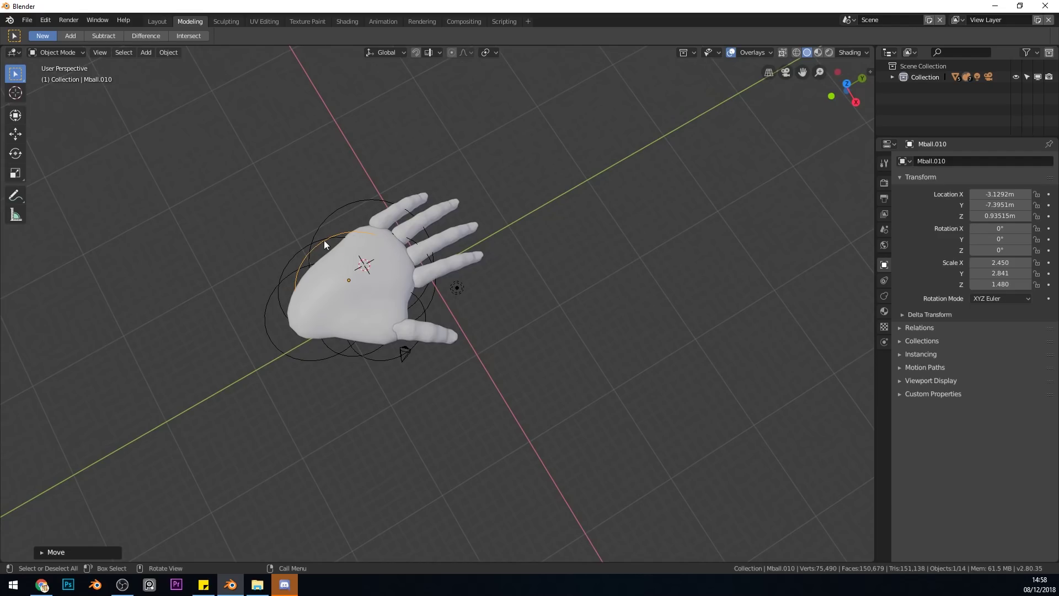
{"action": "left_click_drag", "start_coordinate": [252, 200], "coordinate": [382, 373]}
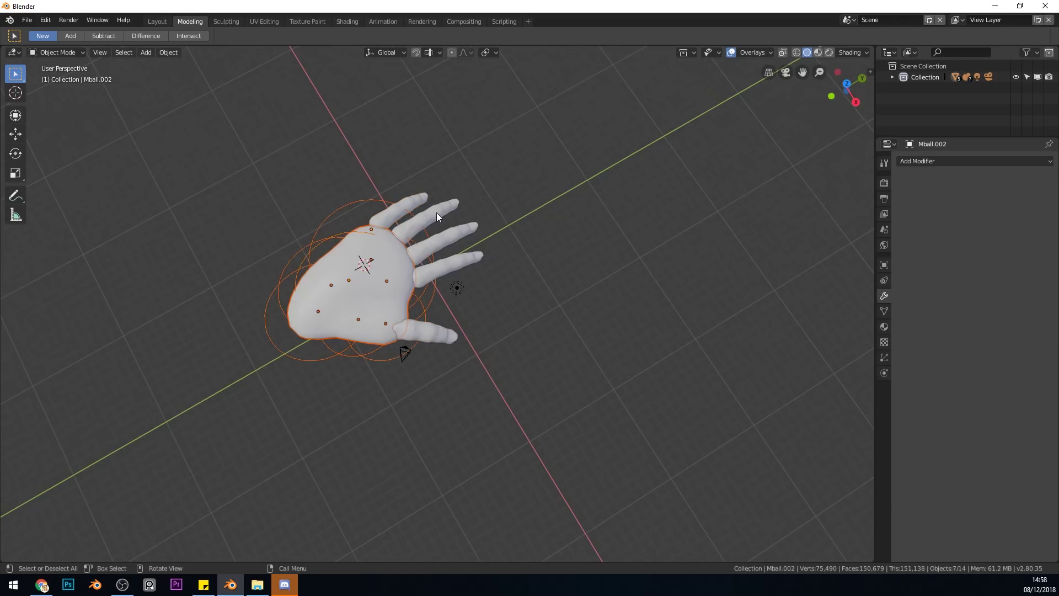
- Expand the collection in the Outliner so every object is listed
{"action": "left_click", "coordinate": [168, 53]}
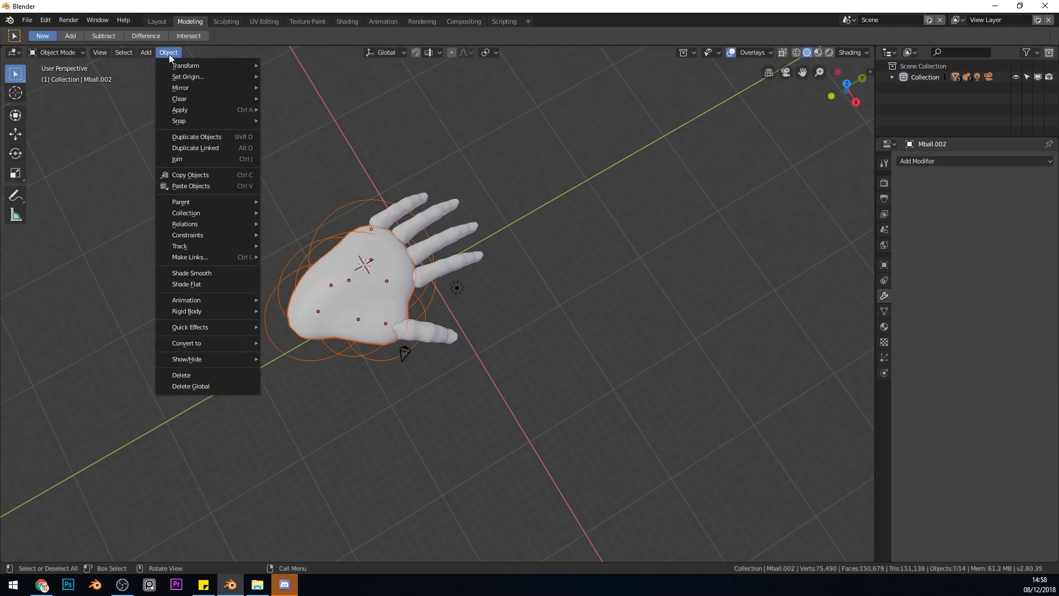
{"action": "mouse_move", "coordinate": [183, 342]}
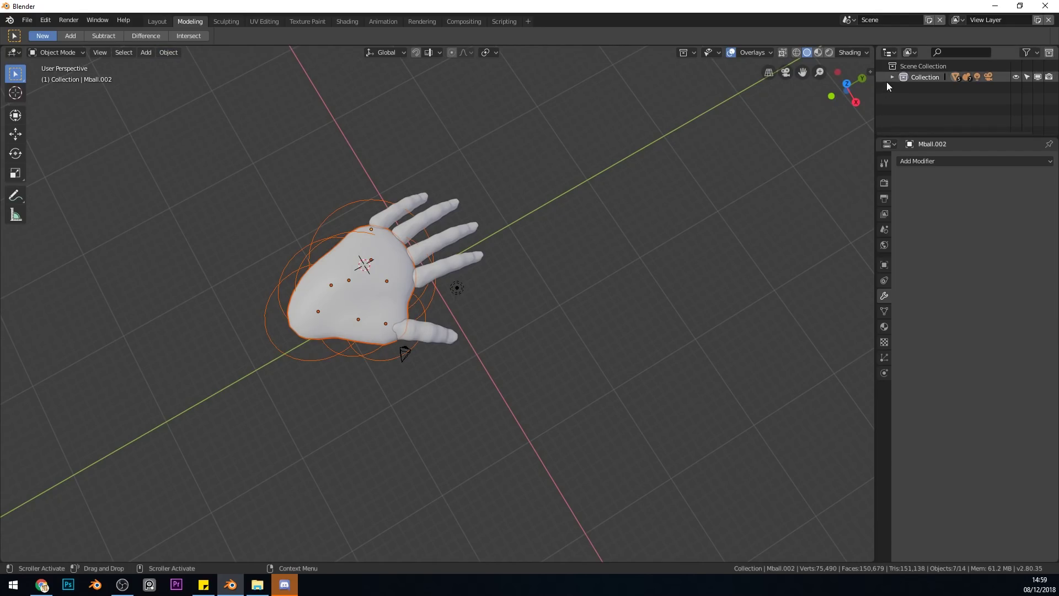
{"action": "left_click", "coordinate": [892, 77]}
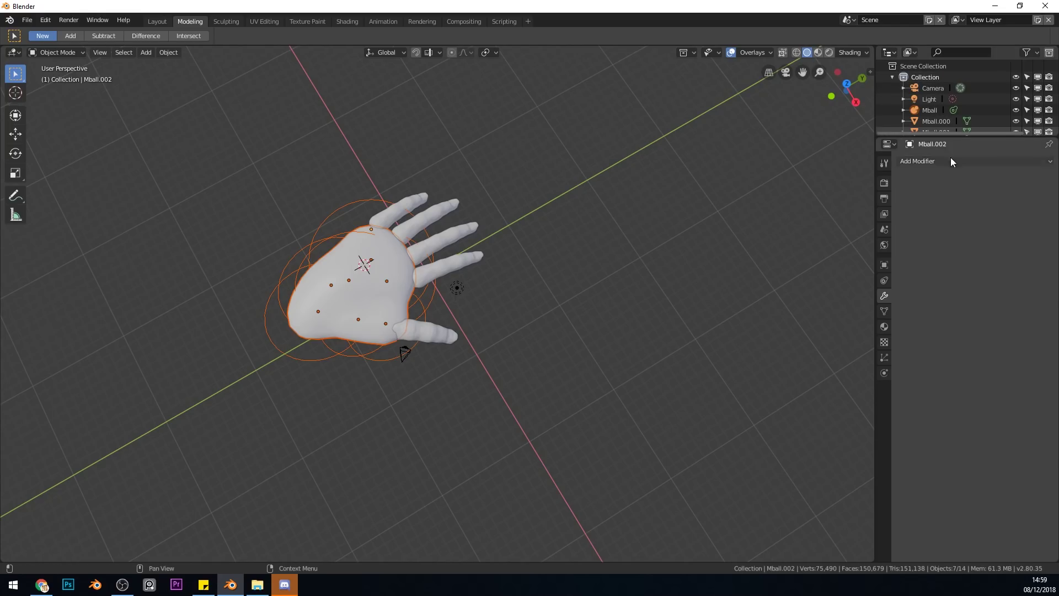
{"action": "left_click_drag", "start_coordinate": [951, 136], "coordinate": [949, 273]}
- Select Mball, Mball.003–.006, .009 and .010 and convert them into one mesh
{"action": "left_click", "coordinate": [931, 111]}
{"action": "left_click", "coordinate": [934, 155], "text": "shift"}
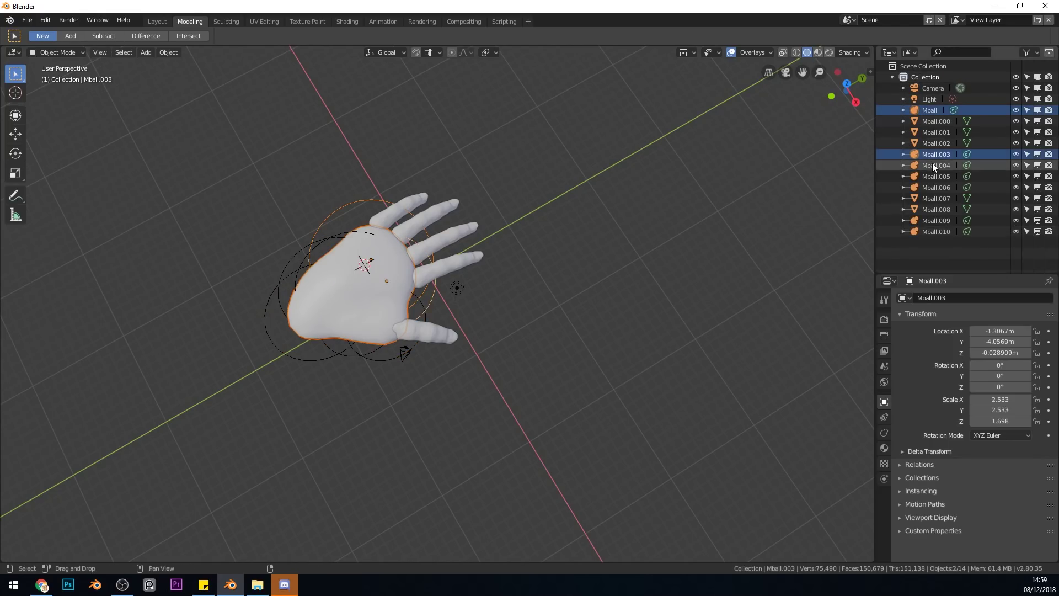
{"action": "left_click", "coordinate": [933, 165], "text": "shift"}
{"action": "left_click", "coordinate": [932, 177], "text": "shift"}
{"action": "left_click", "coordinate": [932, 188], "text": "shift"}
{"action": "left_click", "coordinate": [931, 221], "text": "shift"}
{"action": "left_click", "coordinate": [930, 232], "text": "shift"}
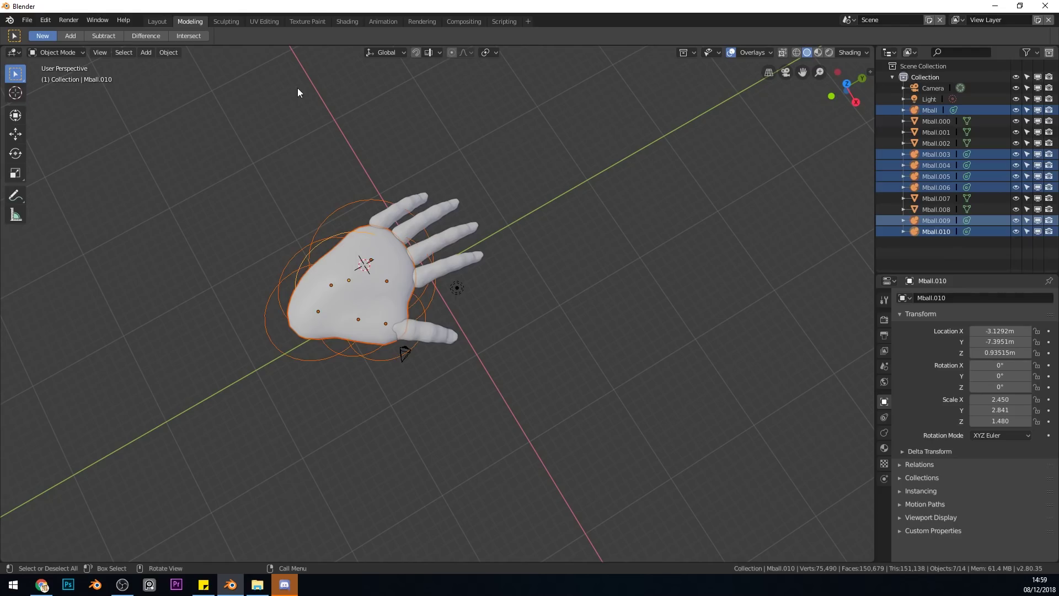
{"action": "left_click", "coordinate": [169, 52]}
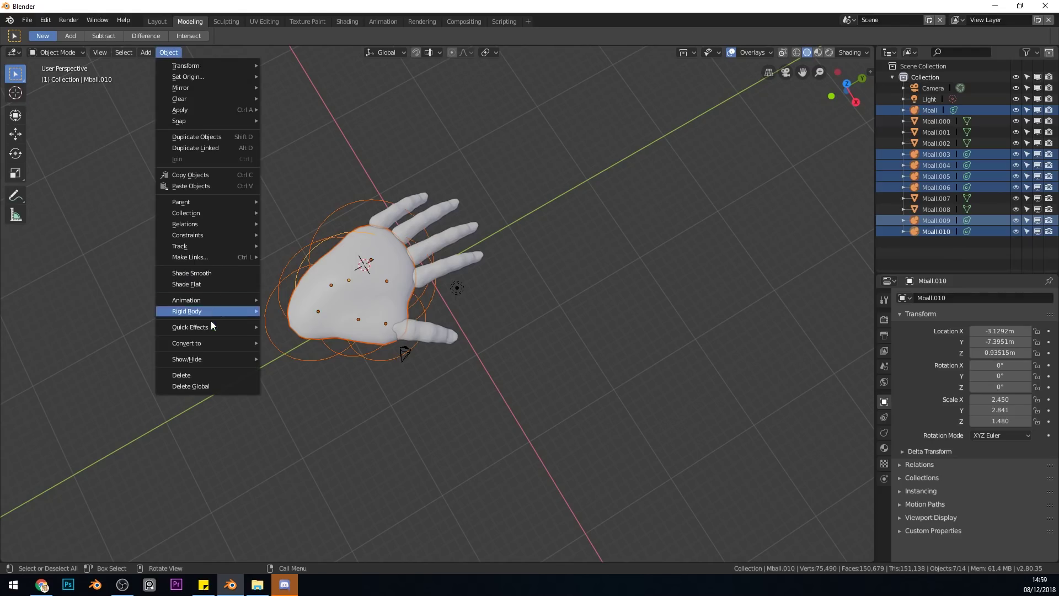
{"action": "left_click", "coordinate": [312, 359]}
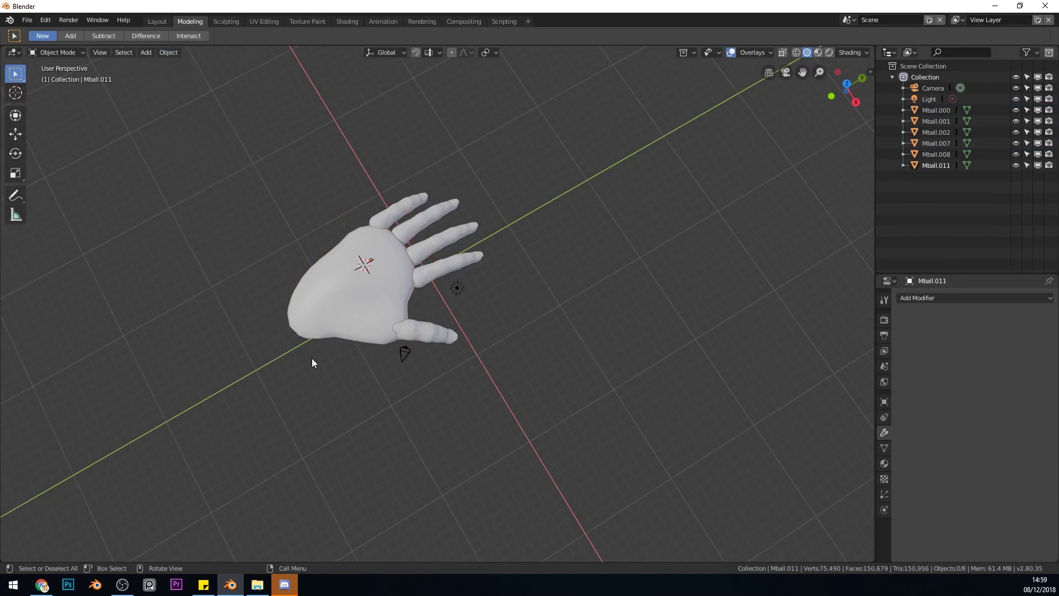
- Orbit the view and select the palm mesh Mball.011
{"action": "middle_click_drag", "start_coordinate": [472, 339], "coordinate": [447, 312]}
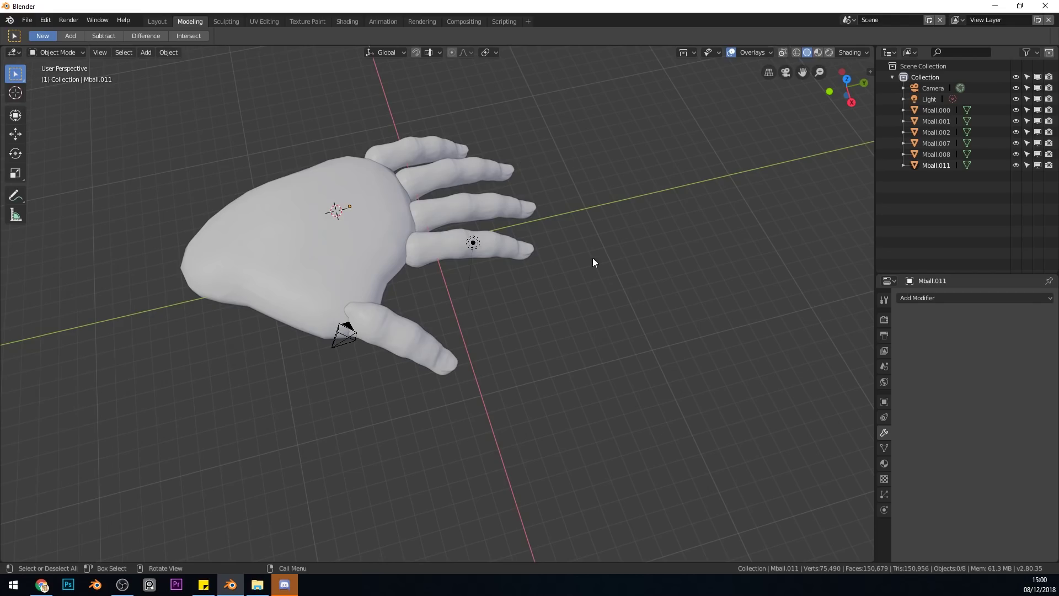
{"action": "left_click", "coordinate": [314, 268]}
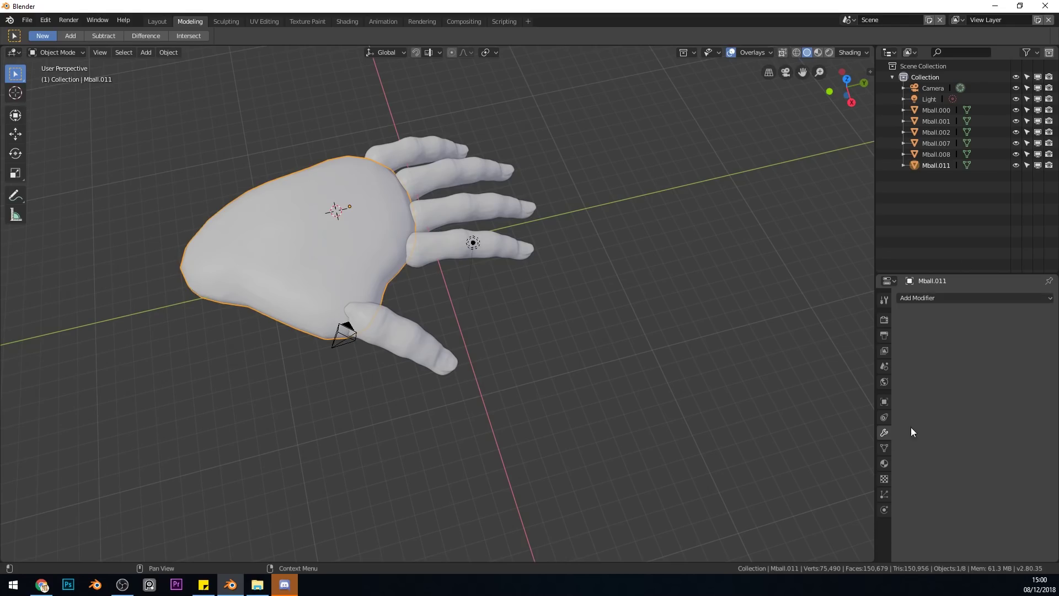
- Add a Boolean Union modifier targeting finger Mball.007 to Mball.011 and apply it
{"action": "left_click", "coordinate": [951, 298]}
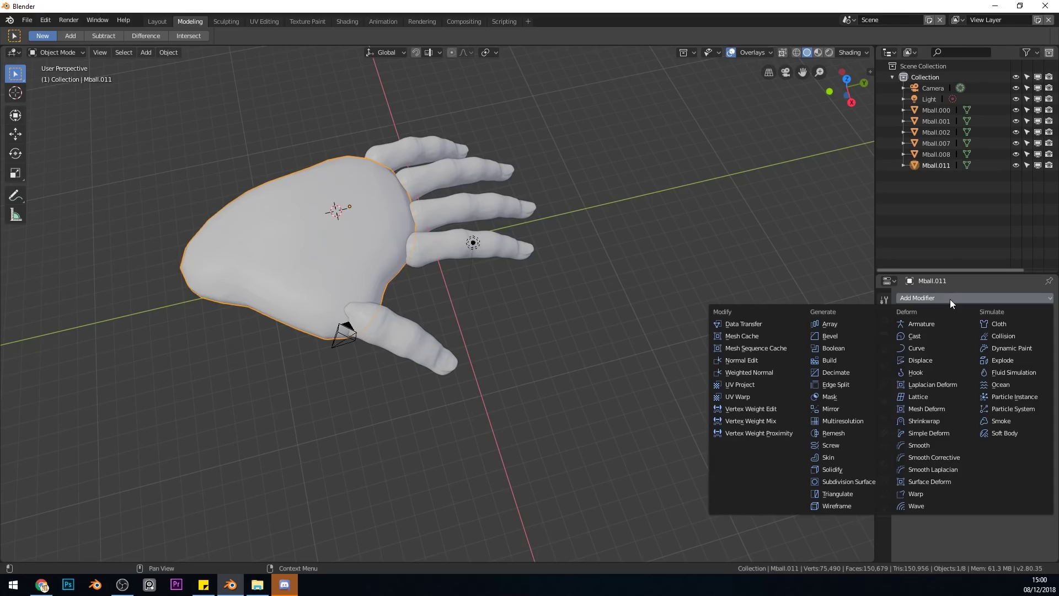
{"action": "left_click", "coordinate": [845, 348]}
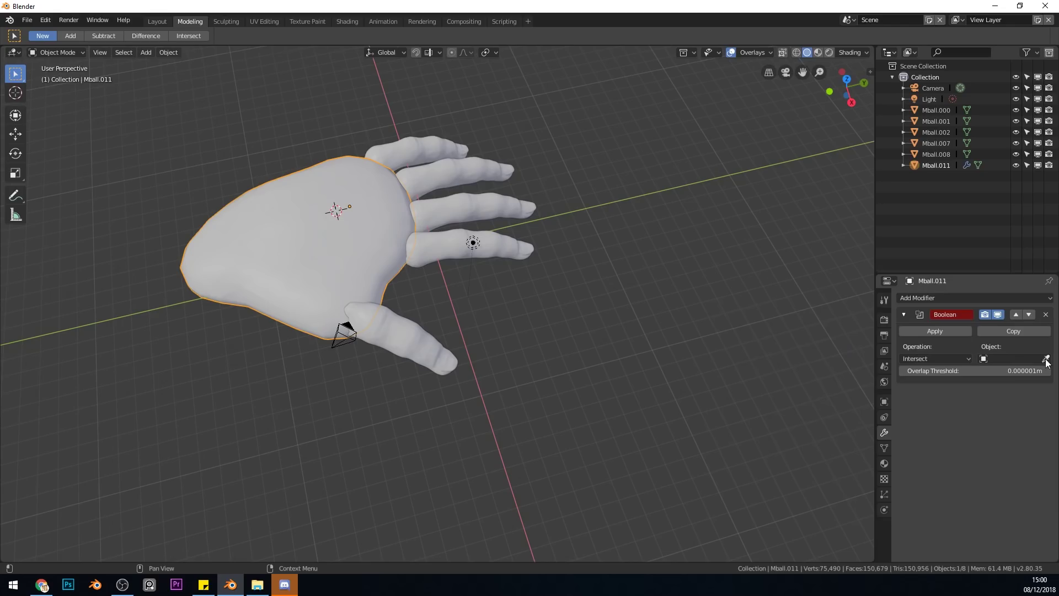
{"action": "left_click", "coordinate": [1045, 358]}
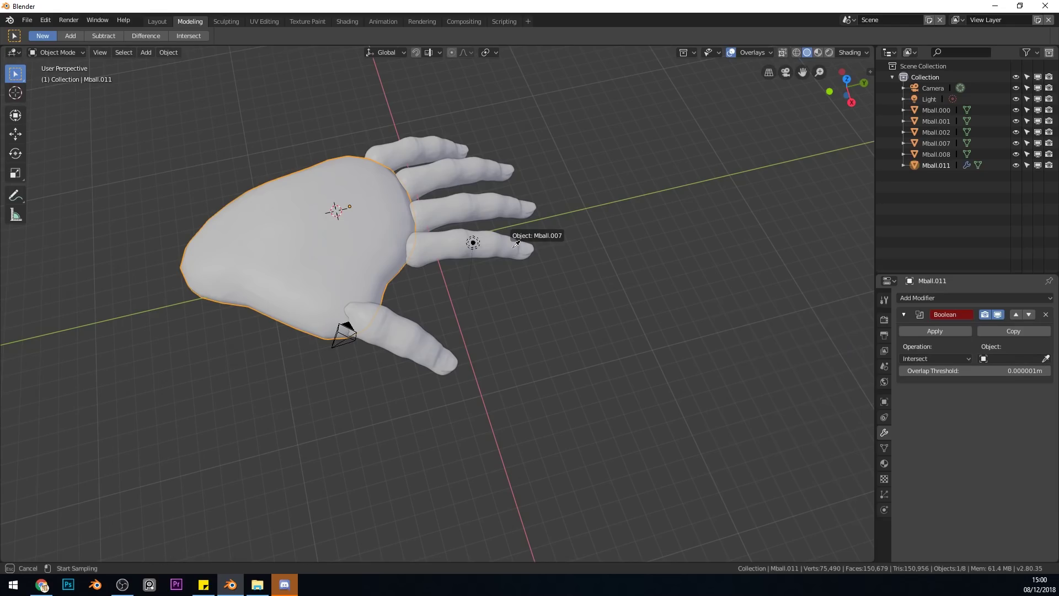
{"action": "left_click", "coordinate": [515, 246]}
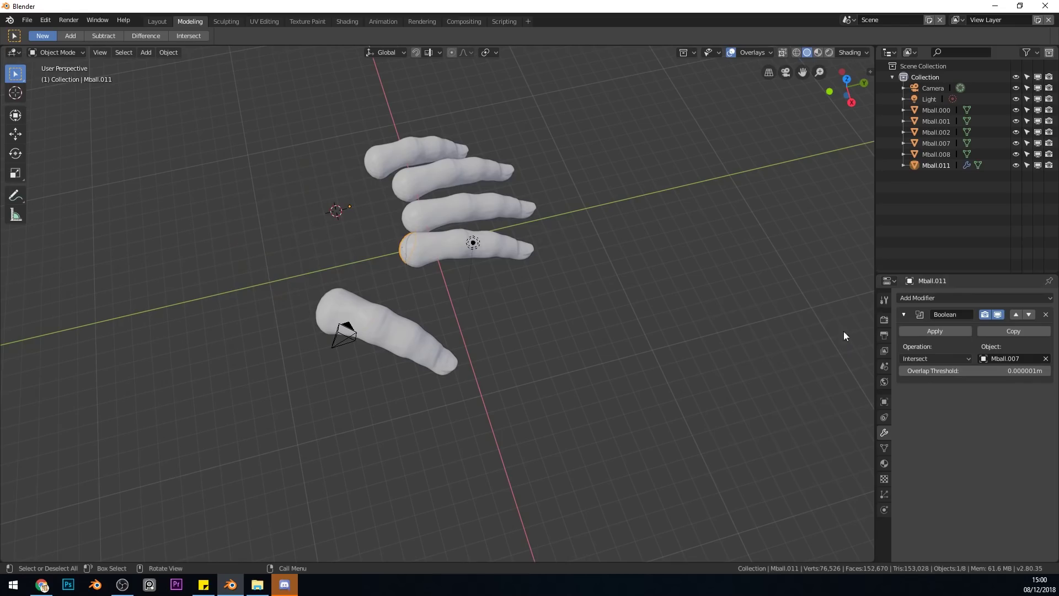
{"action": "left_click", "coordinate": [915, 359]}
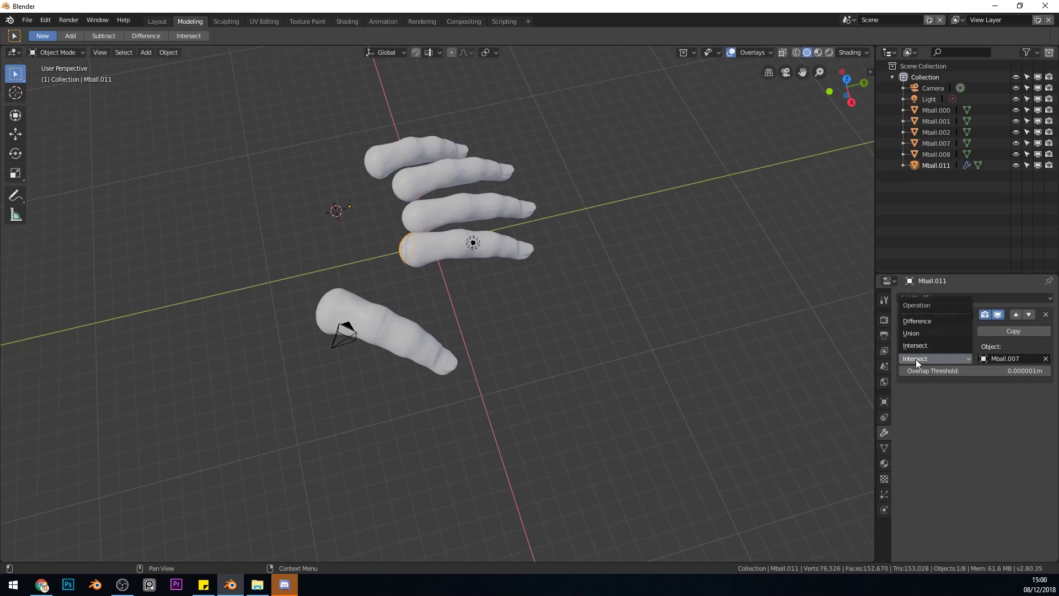
{"action": "left_click", "coordinate": [917, 336]}
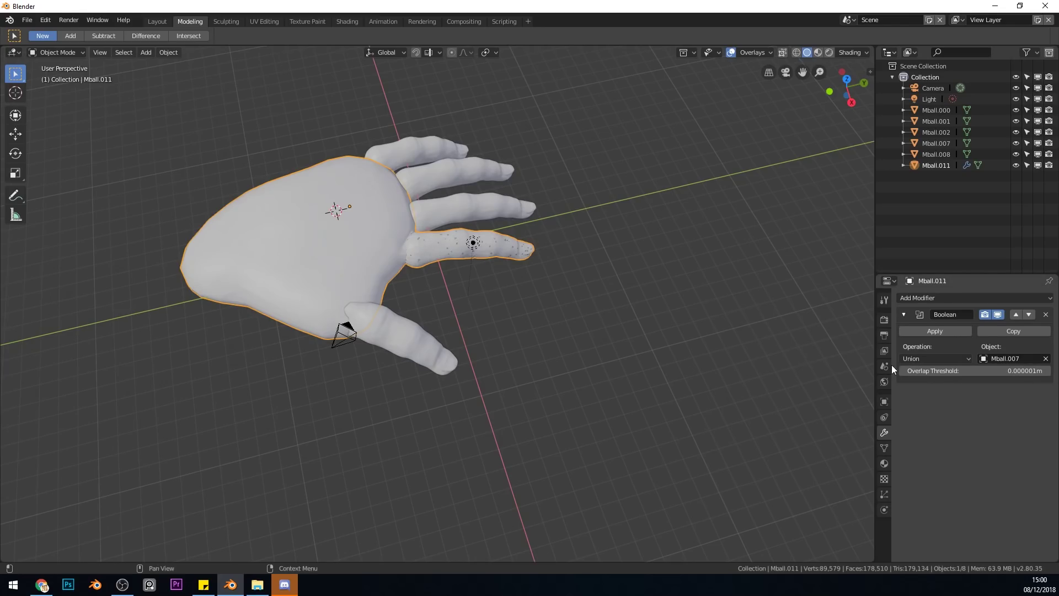
{"action": "middle_click_drag", "start_coordinate": [484, 264], "coordinate": [522, 286]}
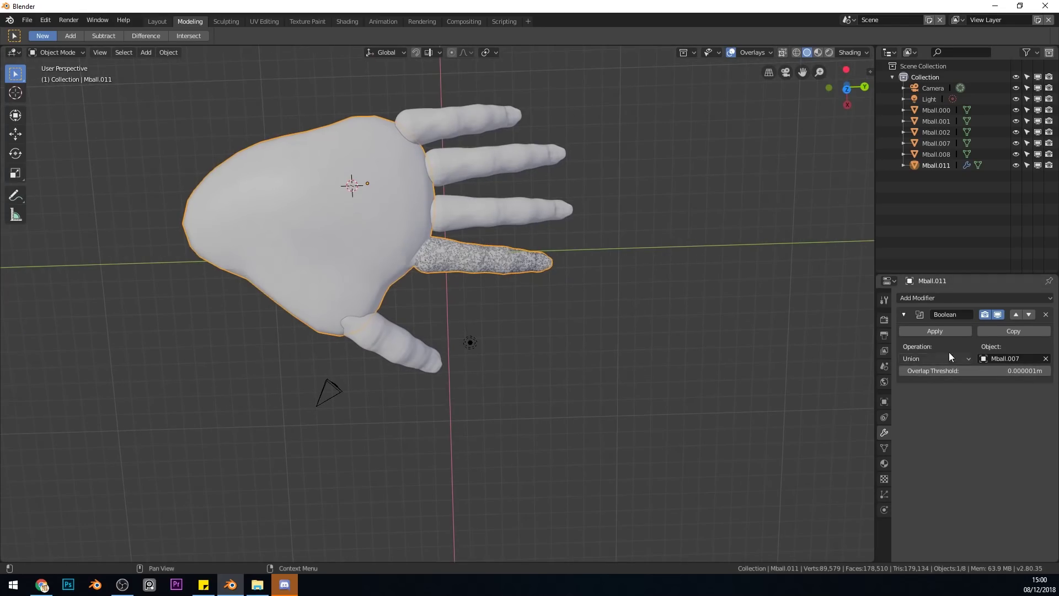
{"action": "left_click", "coordinate": [937, 332]}
{"action": "middle_click_drag", "start_coordinate": [495, 255], "coordinate": [441, 243]}
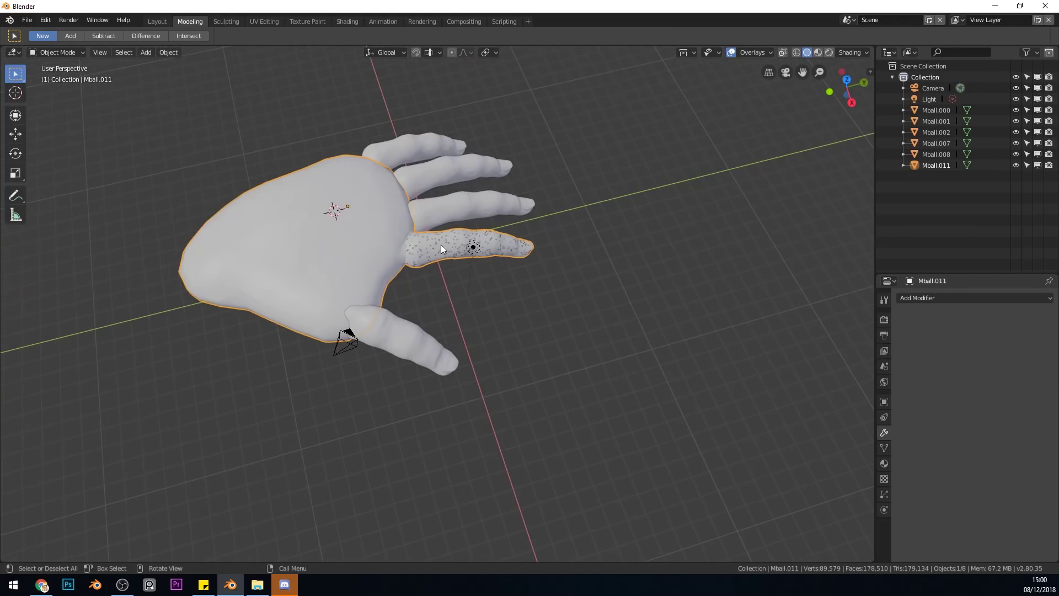
- Move finger Mball.007 to the hand's right and apply another Boolean union on Mball.011
{"action": "left_click", "coordinate": [442, 247]}
{"action": "key", "text": "g"}
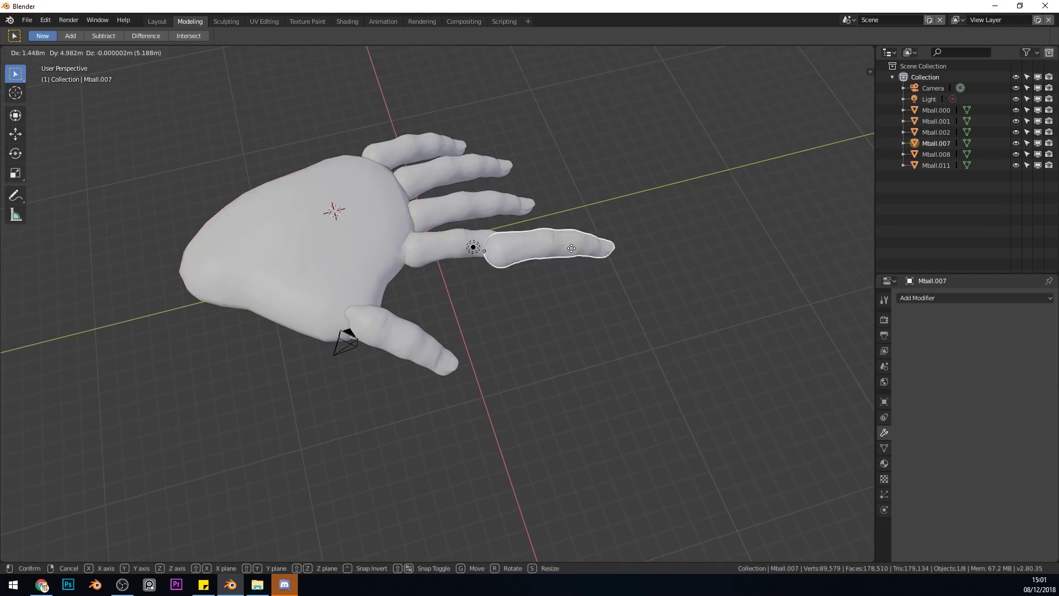
{"action": "left_click", "coordinate": [696, 260]}
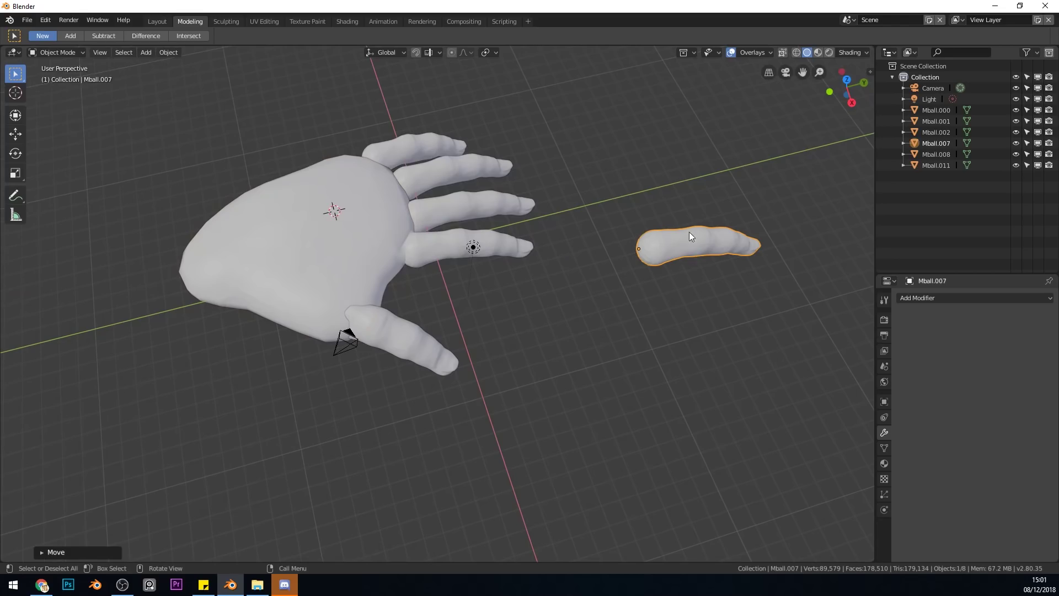
{"action": "left_click", "coordinate": [375, 226]}
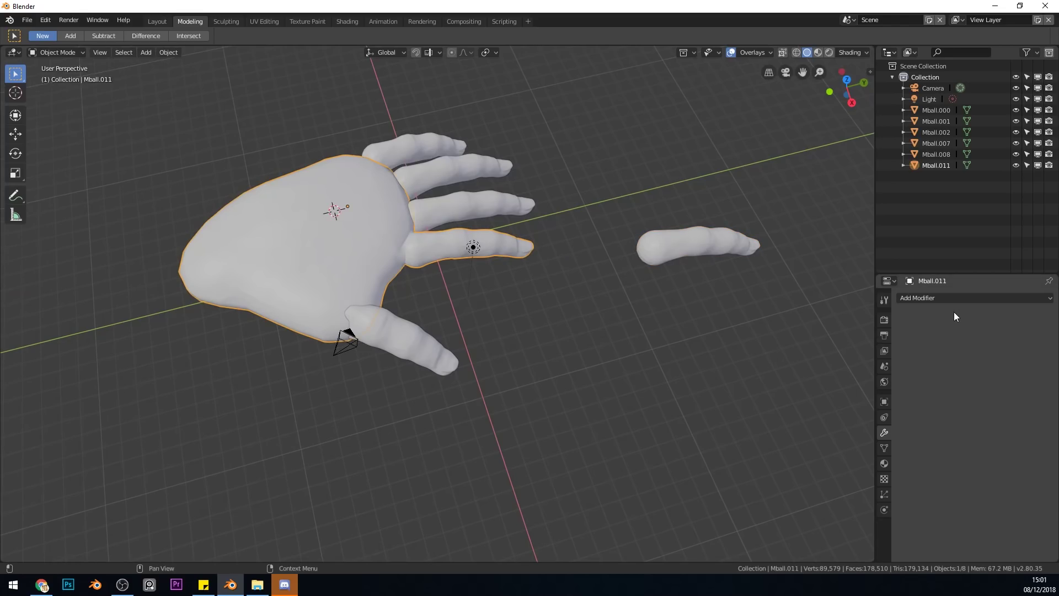
{"action": "left_click", "coordinate": [945, 299]}
{"action": "left_click", "coordinate": [850, 349]}
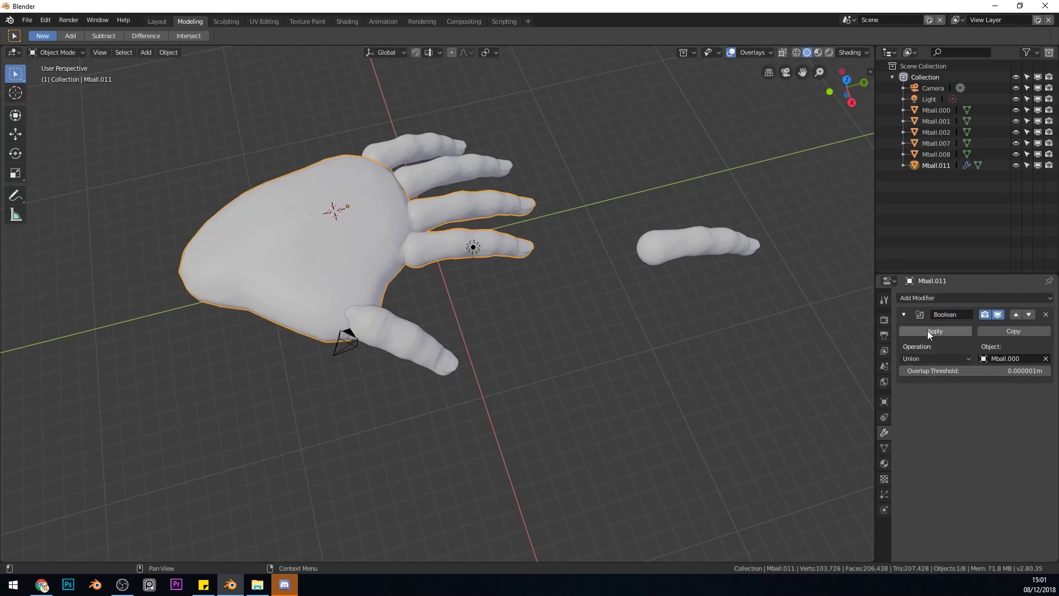
{"action": "left_click", "coordinate": [928, 331]}
- Move the next finger piece beside the hand and add a new Boolean modifier
{"action": "left_click", "coordinate": [480, 208]}
{"action": "key", "text": "g"}
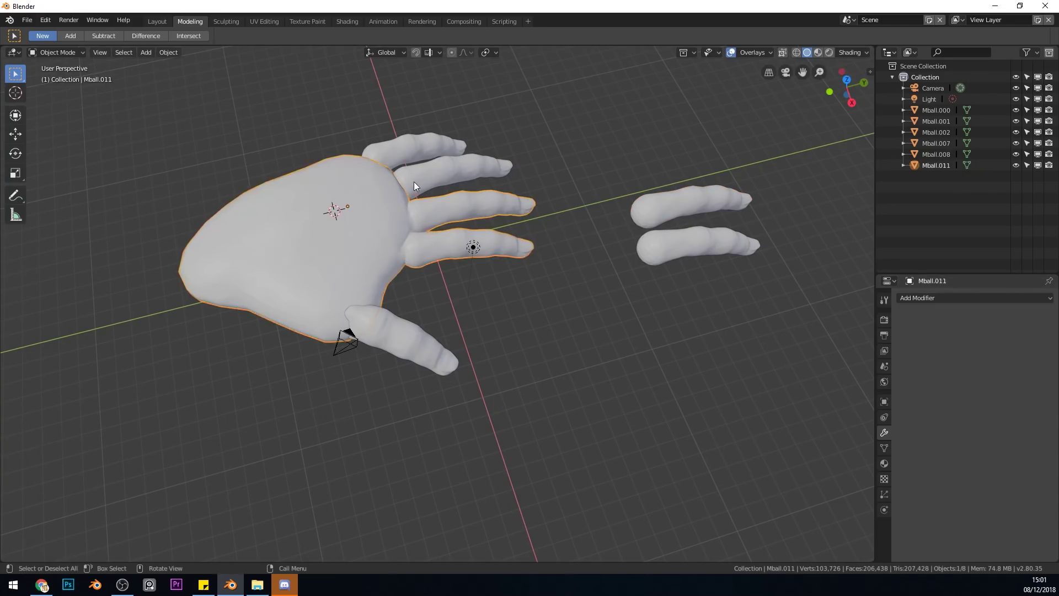
{"action": "left_click", "coordinate": [414, 181], "text": "shift"}
{"action": "left_click", "coordinate": [945, 298]}
{"action": "left_click", "coordinate": [850, 349]}
{"action": "left_click", "coordinate": [1046, 359]}
{"action": "middle_click_drag", "start_coordinate": [404, 221], "coordinate": [409, 325], "text": "shift"}
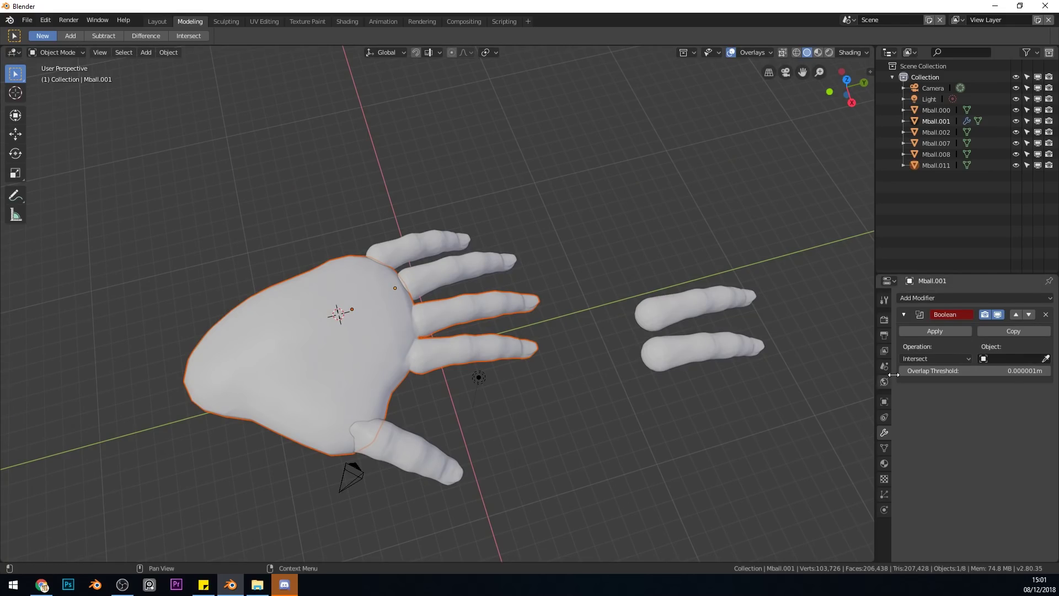
- Nudge the next finger and add a Boolean modifier to the hand mesh
{"action": "left_click", "coordinate": [438, 281]}
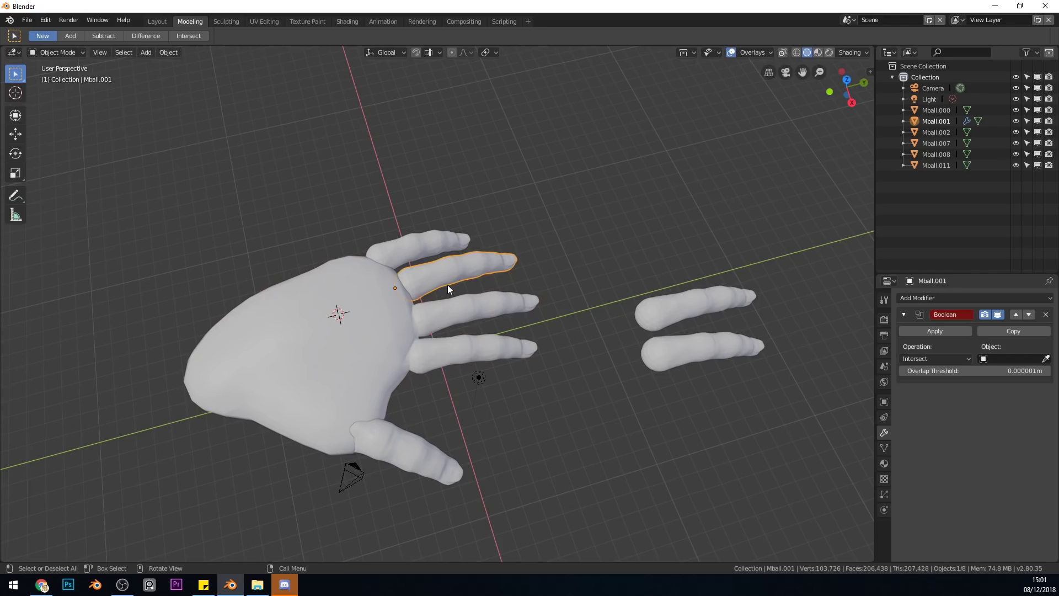
{"action": "key", "text": "g"}
{"action": "left_click", "coordinate": [447, 284]}
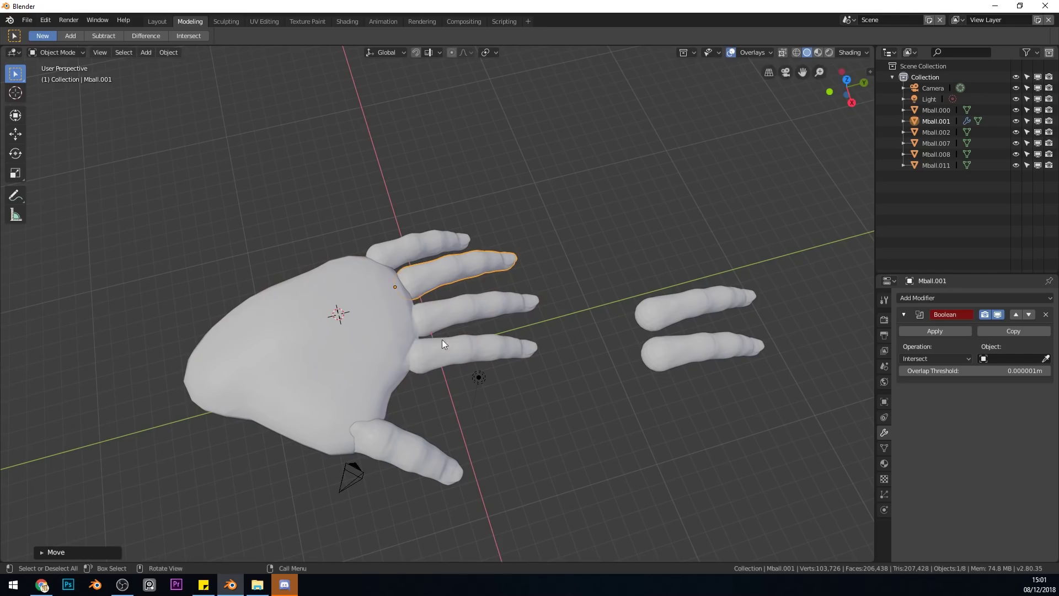
{"action": "left_click", "coordinate": [379, 332]}
{"action": "left_click", "coordinate": [976, 298]}
{"action": "left_click", "coordinate": [828, 348]}
{"action": "left_click", "coordinate": [1046, 359]}
{"action": "left_click", "coordinate": [935, 331]}
- Set the Boolean to Union with finger Mball.002 and apply it
{"action": "key", "text": "g"}
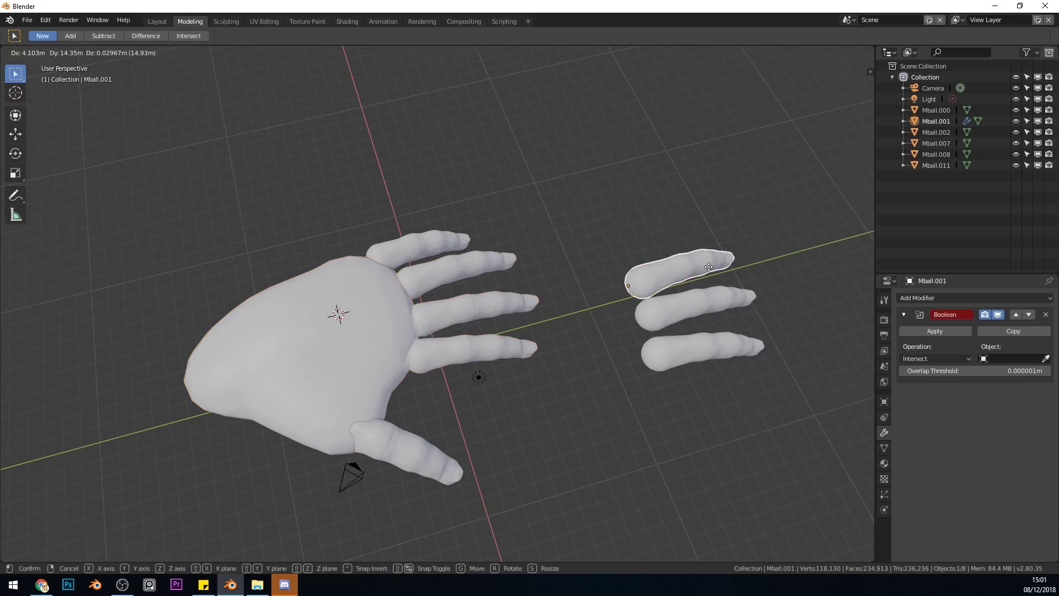
{"action": "left_click", "coordinate": [364, 331]}
{"action": "left_click", "coordinate": [975, 298]}
{"action": "left_click", "coordinate": [935, 358]}
{"action": "left_click", "coordinate": [933, 381]}
{"action": "left_click", "coordinate": [1046, 358]}
- Move the finger piece Mball.002 away beside the hand
{"action": "left_click", "coordinate": [427, 241]}
{"action": "left_click", "coordinate": [427, 244]}
{"action": "middle_click_drag", "start_coordinate": [608, 252], "coordinate": [479, 250]}
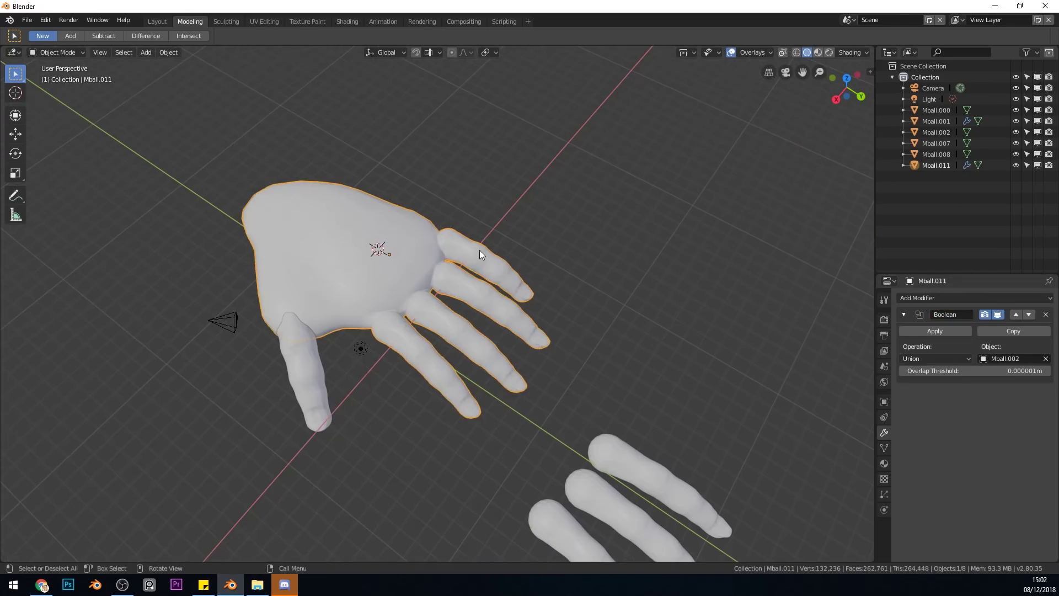
{"action": "left_click", "coordinate": [479, 250]}
{"action": "key", "text": "g"}
{"action": "left_click", "coordinate": [711, 444]}
- Union the thumb Mball.008 into the hand with an applied Boolean modifier
{"action": "left_click", "coordinate": [976, 298]}
{"action": "left_click", "coordinate": [822, 347]}
{"action": "left_click", "coordinate": [1046, 359]}
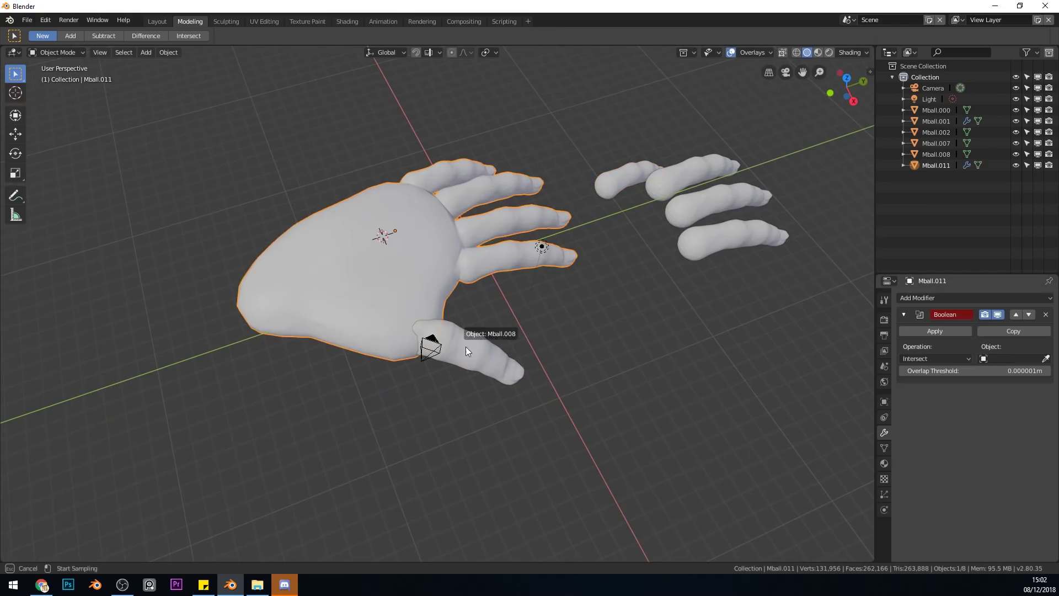
{"action": "left_click", "coordinate": [467, 346]}
{"action": "left_click", "coordinate": [935, 360]}
{"action": "left_click", "coordinate": [932, 381]}
{"action": "left_click", "coordinate": [935, 331]}
{"action": "key", "text": "ctrl+z"}
{"action": "middle_click_drag", "start_coordinate": [477, 342], "coordinate": [611, 204]}
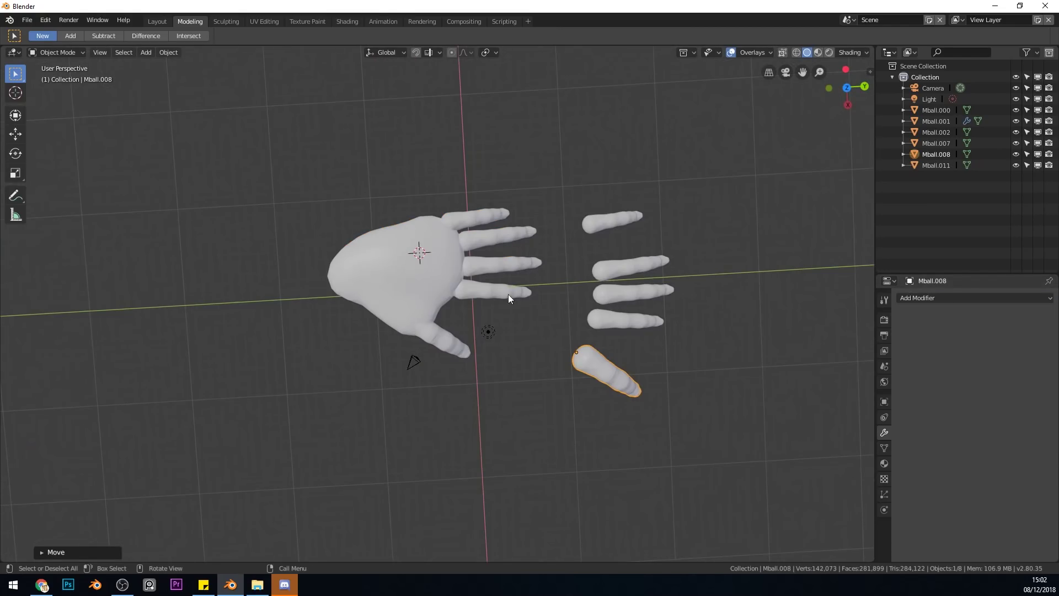
- Box-select the five loose finger and thumb pieces and hide them
{"action": "middle_click_drag", "start_coordinate": [509, 293], "coordinate": [479, 280]}
{"action": "key", "text": "ctrl+z"}
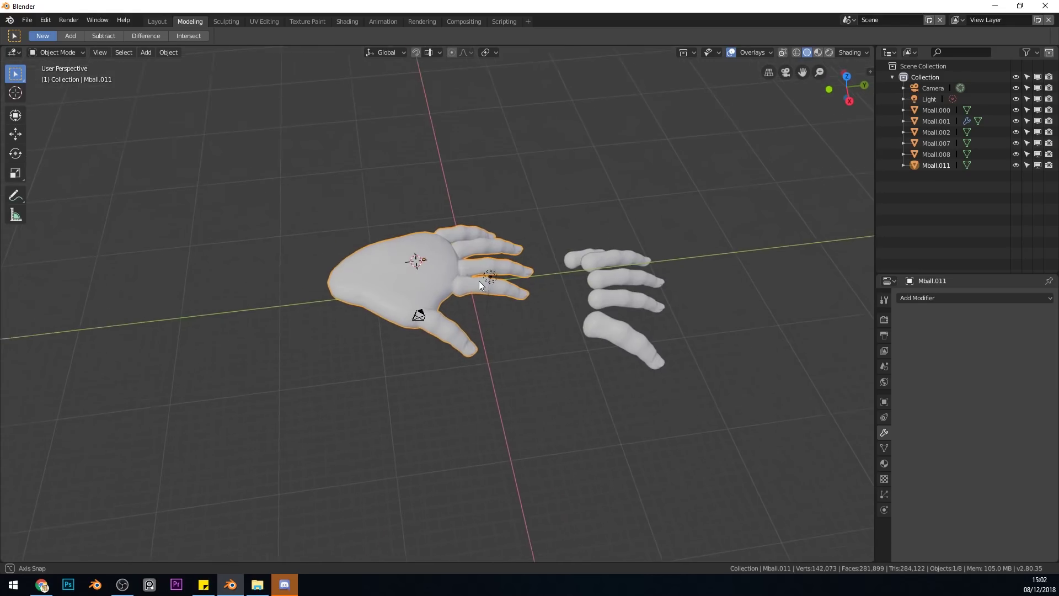
{"action": "left_click_drag", "start_coordinate": [575, 207], "coordinate": [724, 426]}
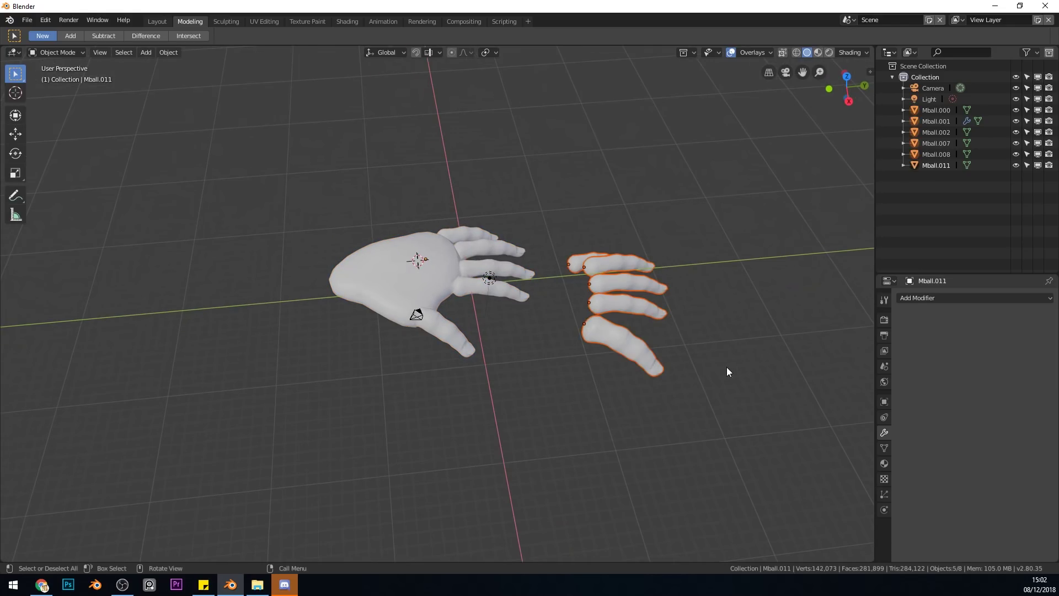
{"action": "key", "text": "h"}
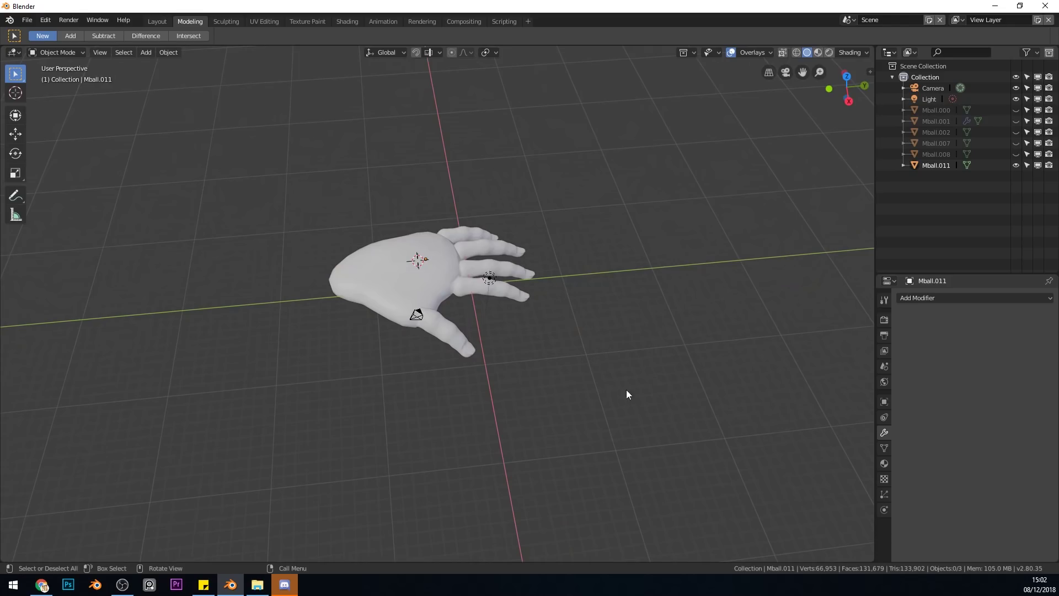
- Zoom and orbit closer to view the thumb side of the hand
{"action": "scroll", "coordinate": [430, 317], "scroll_direction": "up", "scroll_amount": 2}
{"action": "middle_click_drag", "start_coordinate": [428, 316], "coordinate": [480, 336]}
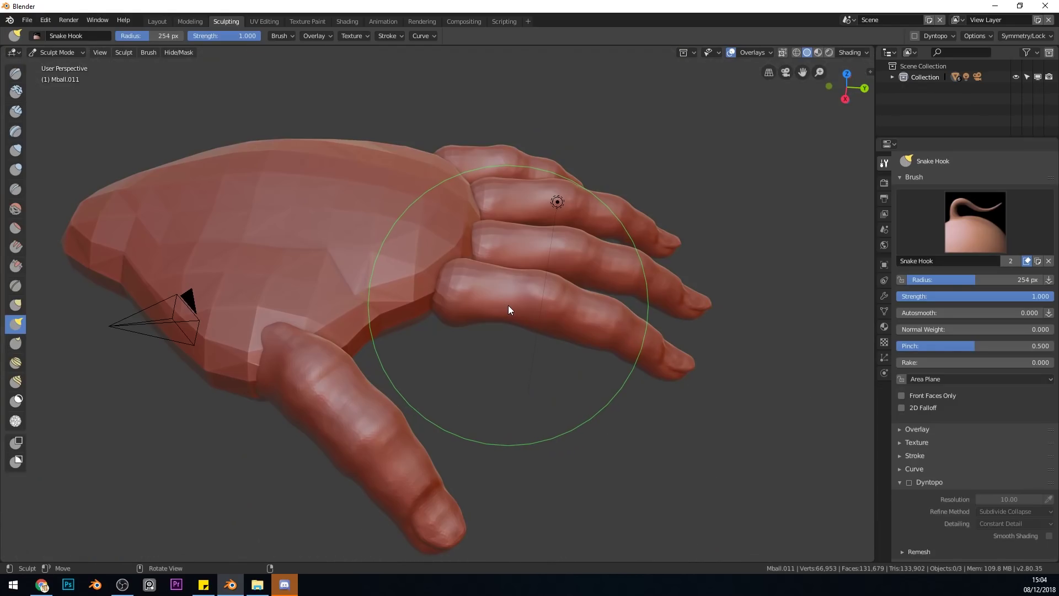
- Shrink the brush, enable Dyntopo and sculpt the index finger base into the palm with Draw
{"action": "key", "text": "f"}
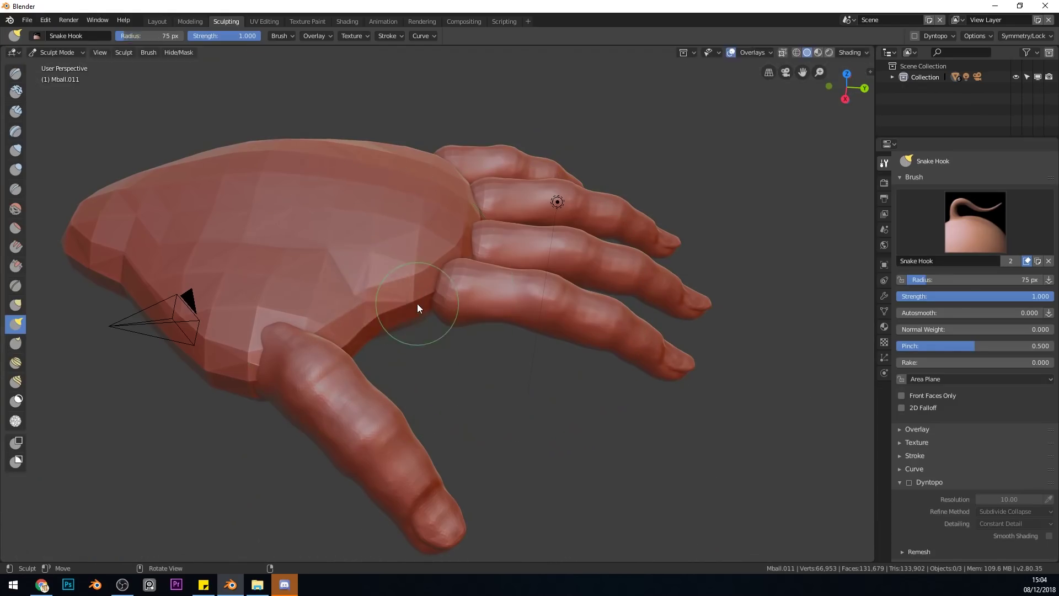
{"action": "left_click", "coordinate": [15, 73]}
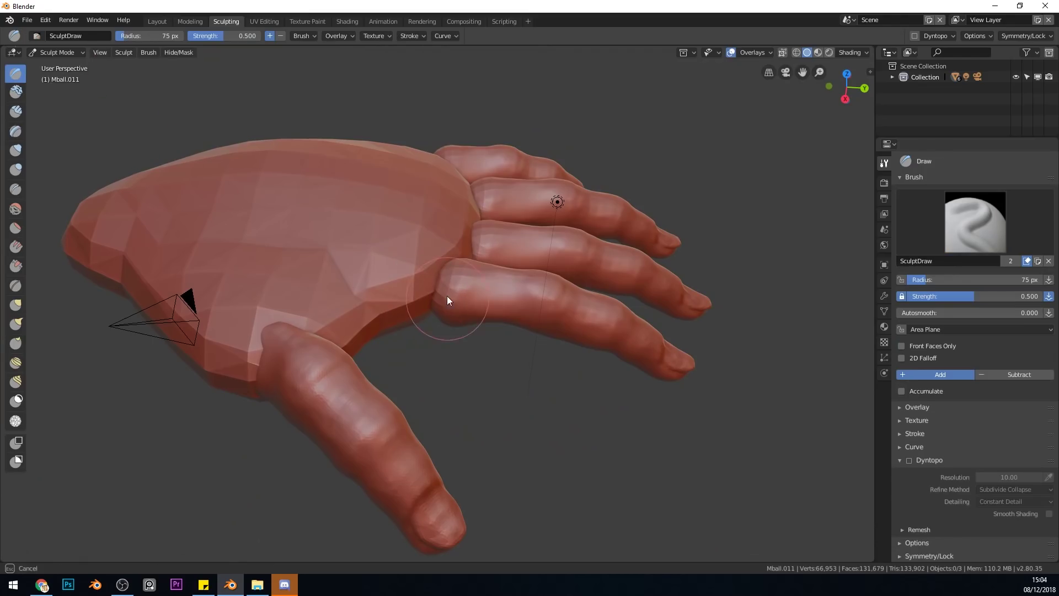
{"action": "left_click_drag", "start_coordinate": [432, 264], "coordinate": [445, 282]}
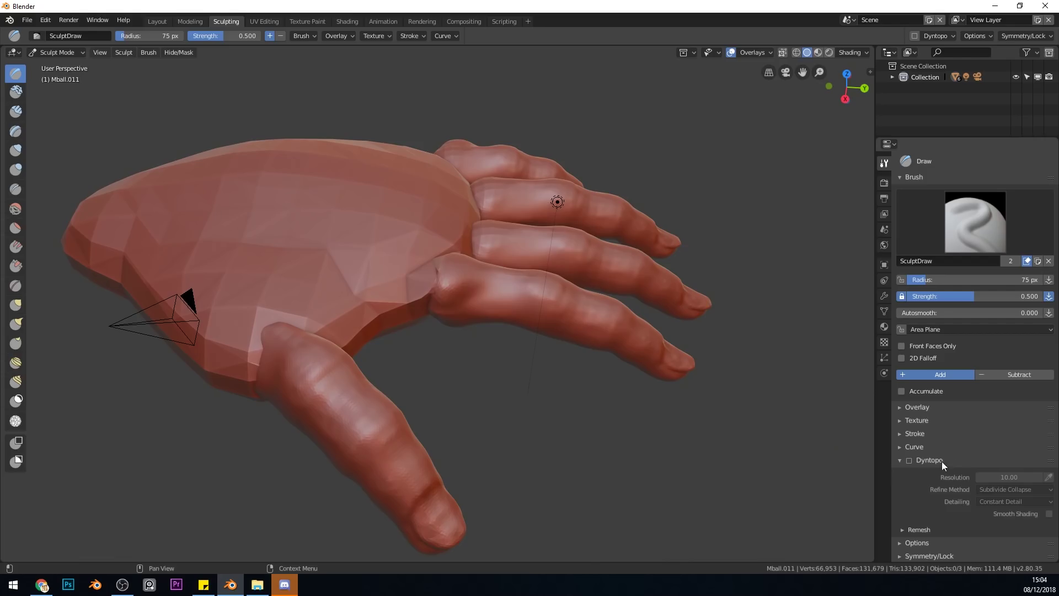
{"action": "left_click", "coordinate": [909, 460]}
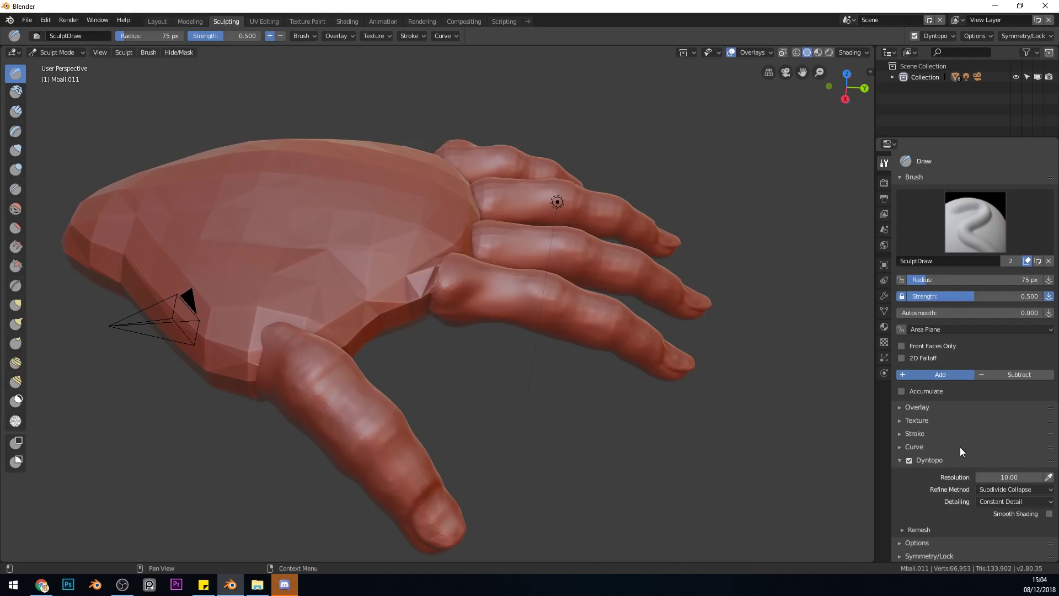
{"action": "left_click_drag", "start_coordinate": [393, 277], "coordinate": [406, 279]}
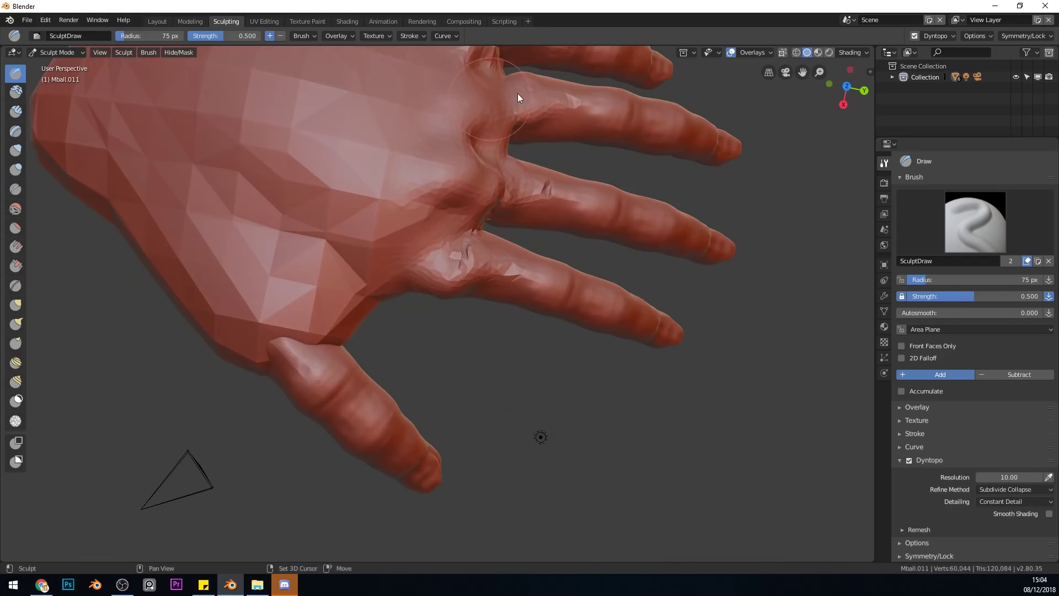
{"action": "scroll", "coordinate": [517, 94], "scroll_direction": "down", "scroll_amount": 4}
{"action": "middle_click_drag", "start_coordinate": [518, 94], "coordinate": [359, 236]}
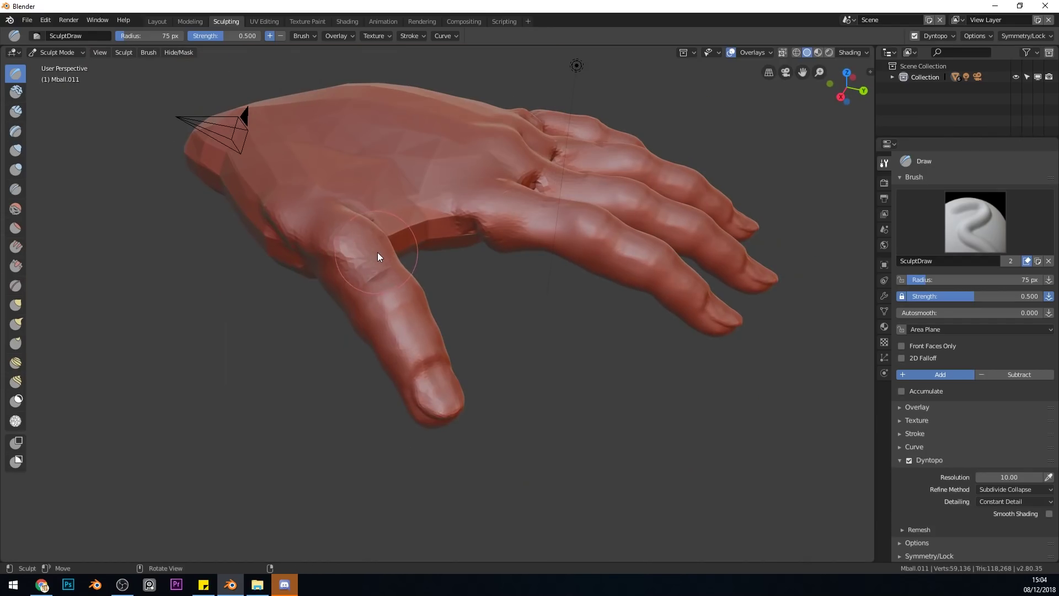
{"action": "middle_click_drag", "start_coordinate": [407, 284], "coordinate": [436, 295]}
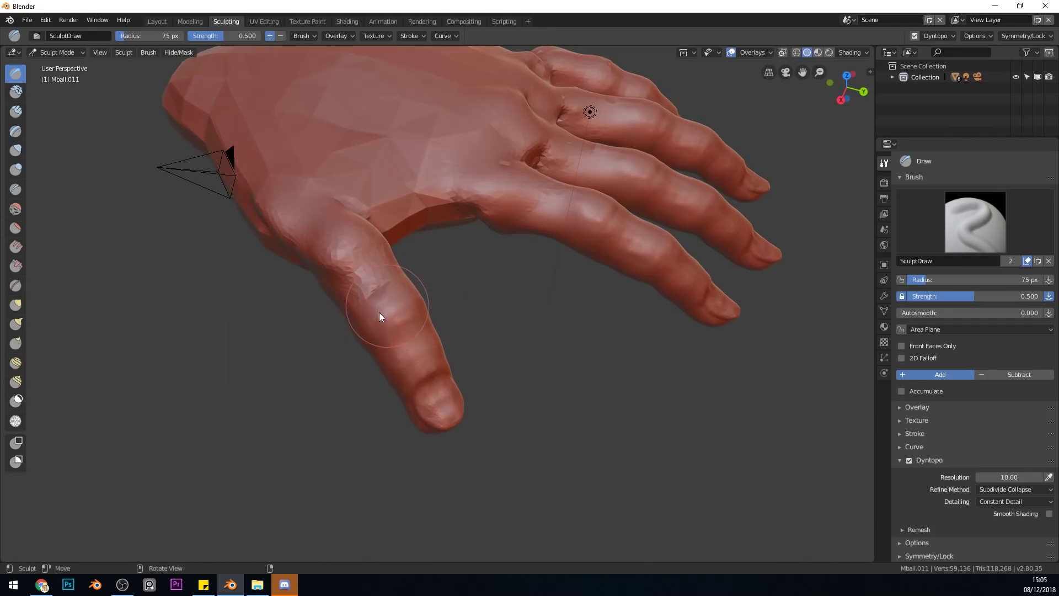
{"action": "middle_click_drag", "start_coordinate": [365, 376], "coordinate": [274, 280]}
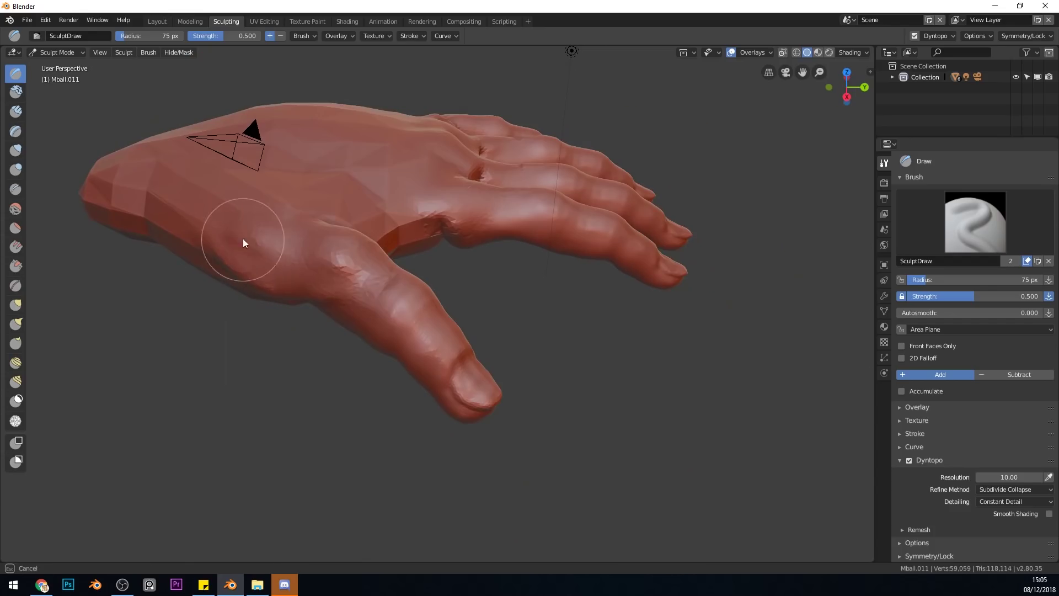
{"action": "mouse_move", "coordinate": [242, 238]}
{"action": "middle_mouse_down"}
{"action": "mouse_move", "coordinate": [412, 321]}
{"action": "mouse_move", "coordinate": [395, 289]}
{"action": "middle_mouse_up"}
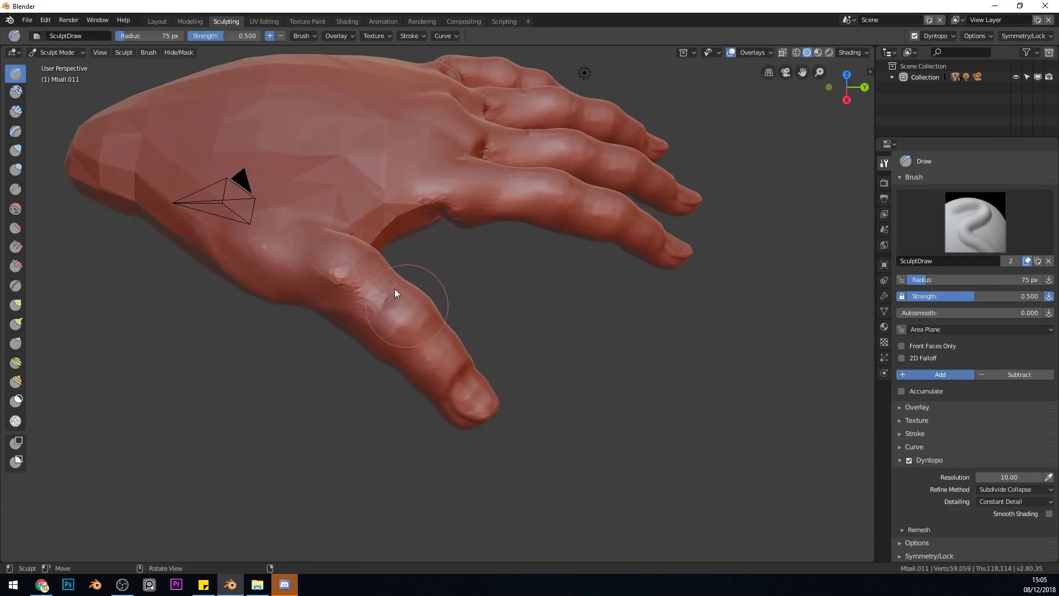
- Reshape the thumb and fingers with the Snake Hook brush at 160 px
{"action": "left_click", "coordinate": [18, 326]}
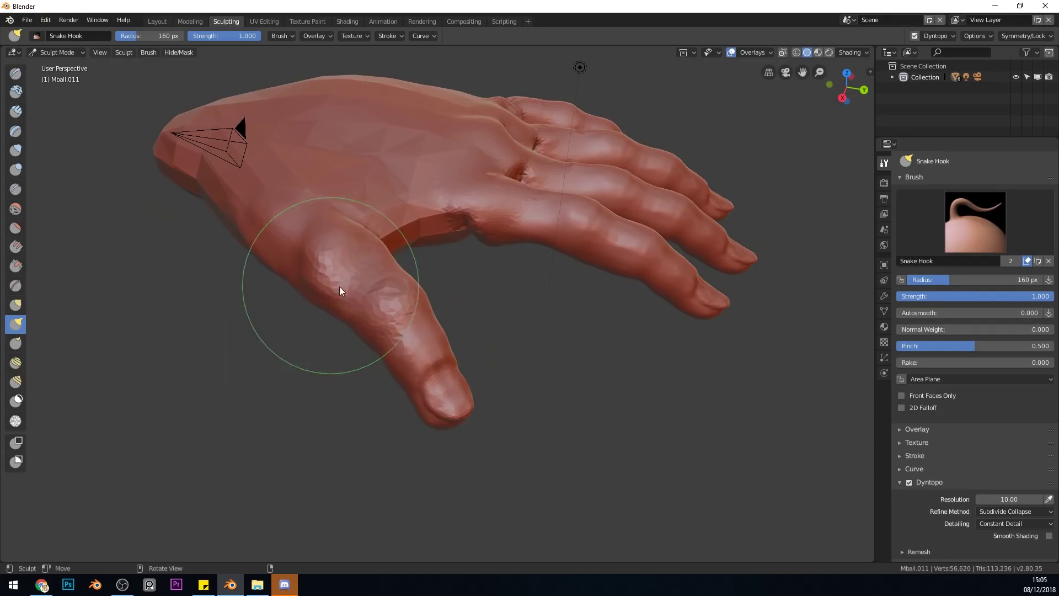
{"action": "mouse_move", "coordinate": [340, 287]}
{"action": "left_mouse_down"}
{"action": "mouse_move", "coordinate": [312, 305]}
{"action": "mouse_move", "coordinate": [387, 319]}
{"action": "mouse_move", "coordinate": [416, 293]}
{"action": "left_mouse_up"}
{"action": "mouse_move", "coordinate": [416, 293]}
{"action": "middle_mouse_down"}
{"action": "mouse_move", "coordinate": [393, 325]}
{"action": "mouse_move", "coordinate": [329, 298]}
{"action": "mouse_move", "coordinate": [439, 301]}
{"action": "mouse_move", "coordinate": [429, 381]}
{"action": "middle_mouse_up"}
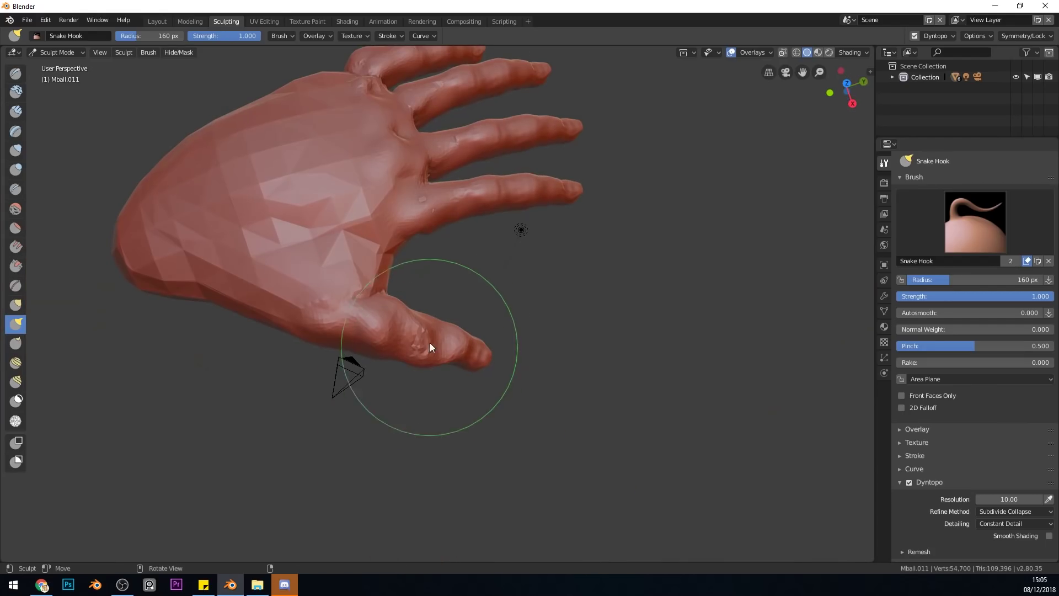
- Collapse the Dyntopo settings panel so the X-mirror symmetry options for the hand show
{"action": "left_click", "coordinate": [900, 481]}
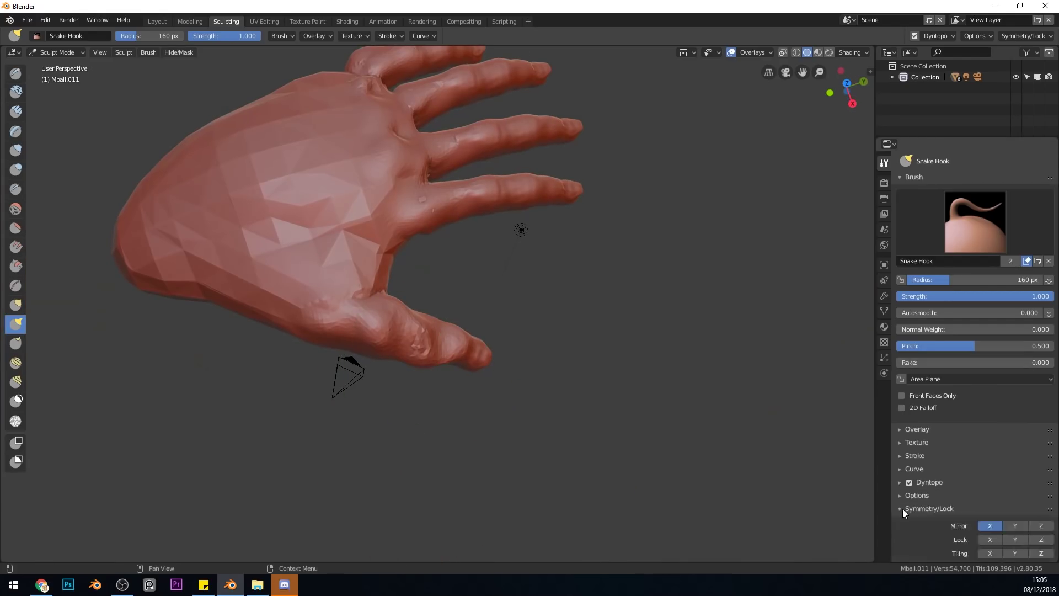